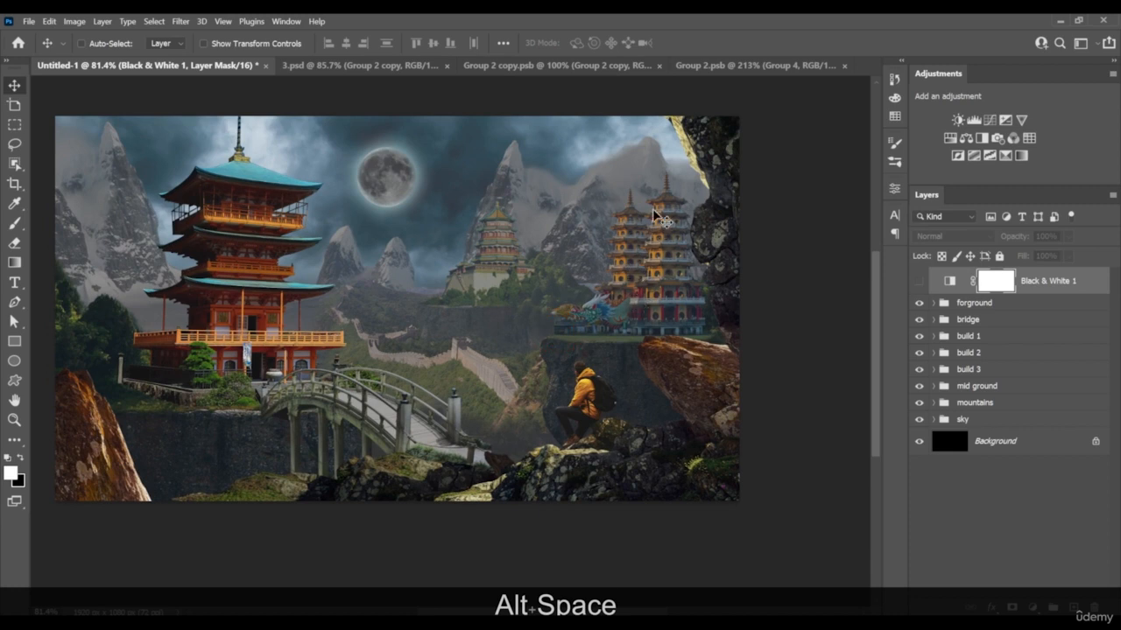
{"action": "left_click_drag", "start_coordinate": [513, 309], "coordinate": [550, 312]}
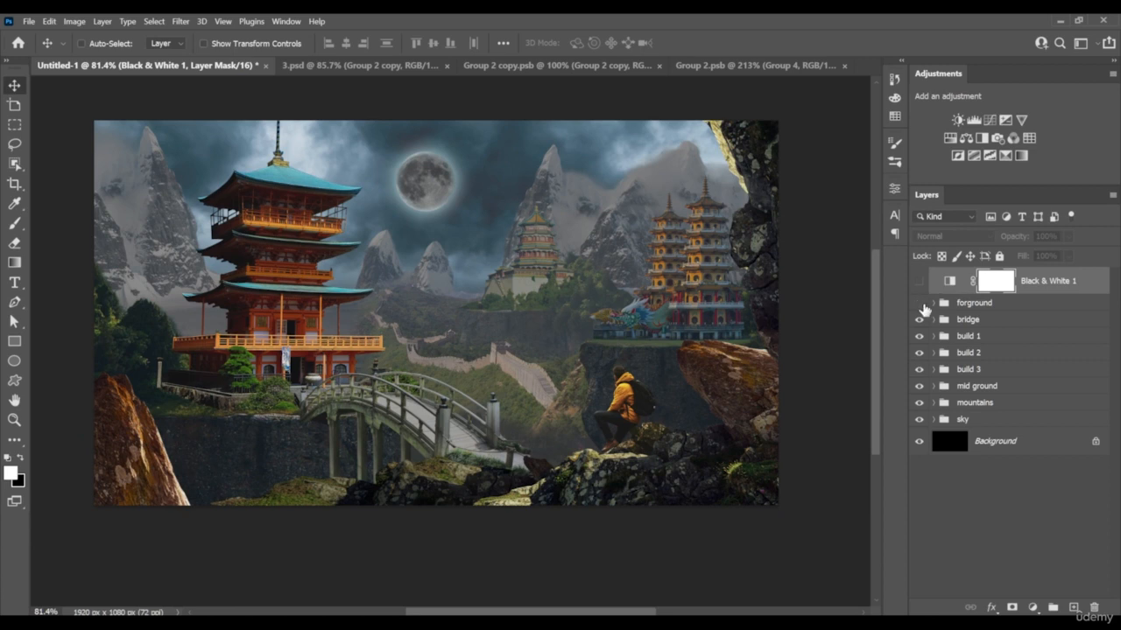
{"action": "left_click", "coordinate": [920, 304]}
{"action": "left_click", "coordinate": [920, 304]}
{"action": "left_click", "coordinate": [932, 420]}
{"action": "left_click", "coordinate": [1068, 523]}
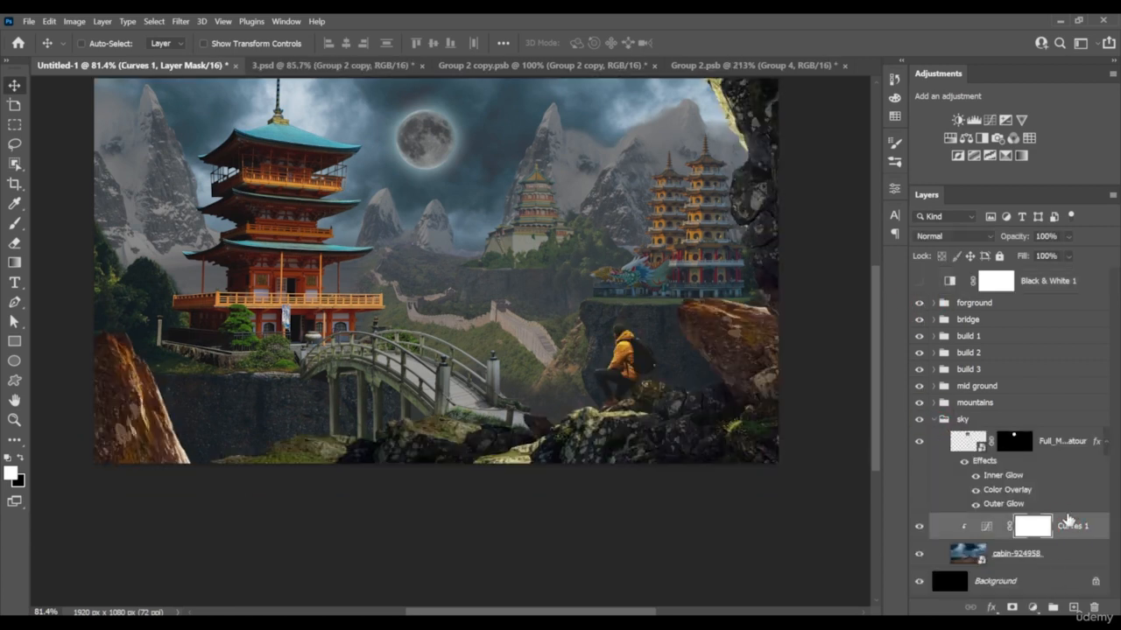
{"action": "left_click", "coordinate": [951, 138]}
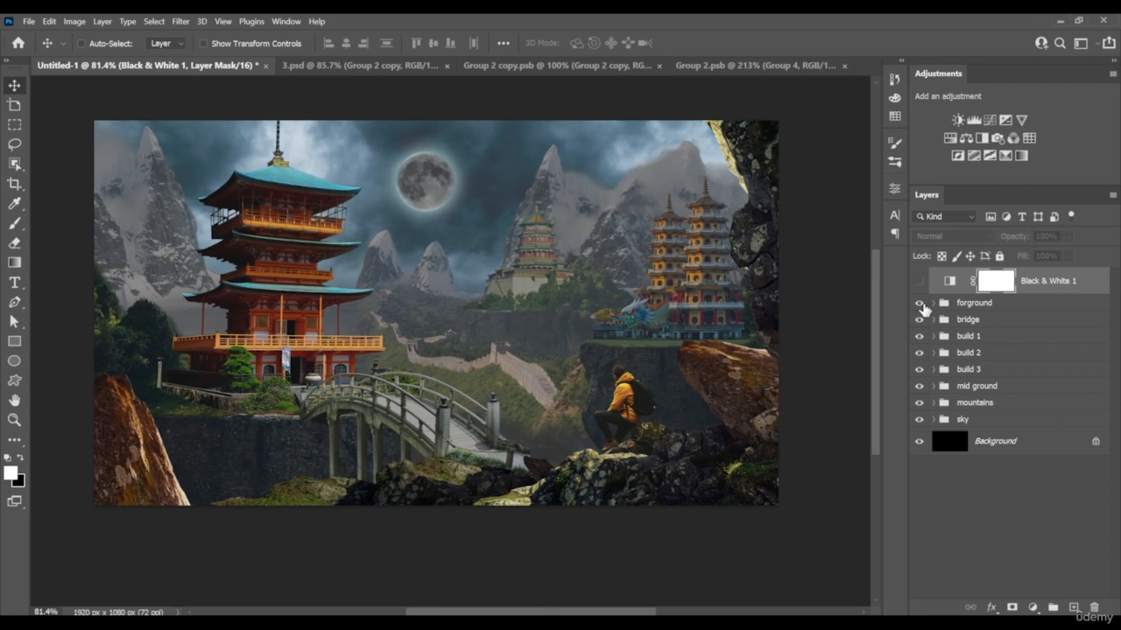
Add a Hue/Saturation adjustment above Curves 1 in the sky group and clip it to the sky image
{"action": "left_click", "coordinate": [920, 304]}
{"action": "left_click", "coordinate": [920, 304]}
{"action": "left_click", "coordinate": [934, 419]}
{"action": "left_click", "coordinate": [1073, 526]}
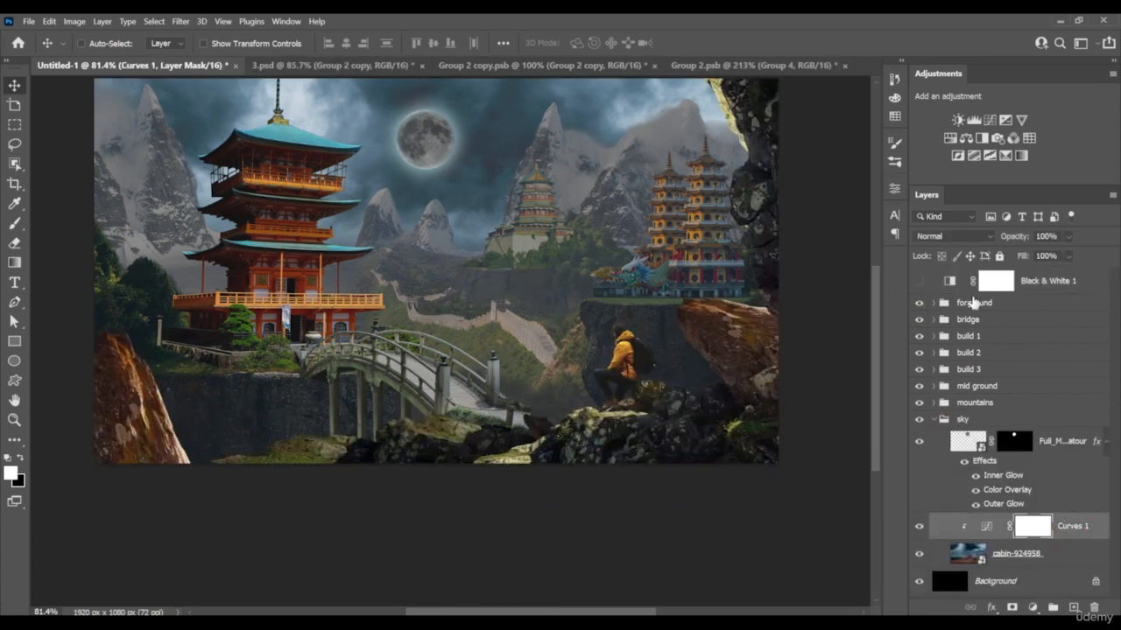
{"action": "left_click", "coordinate": [950, 139]}
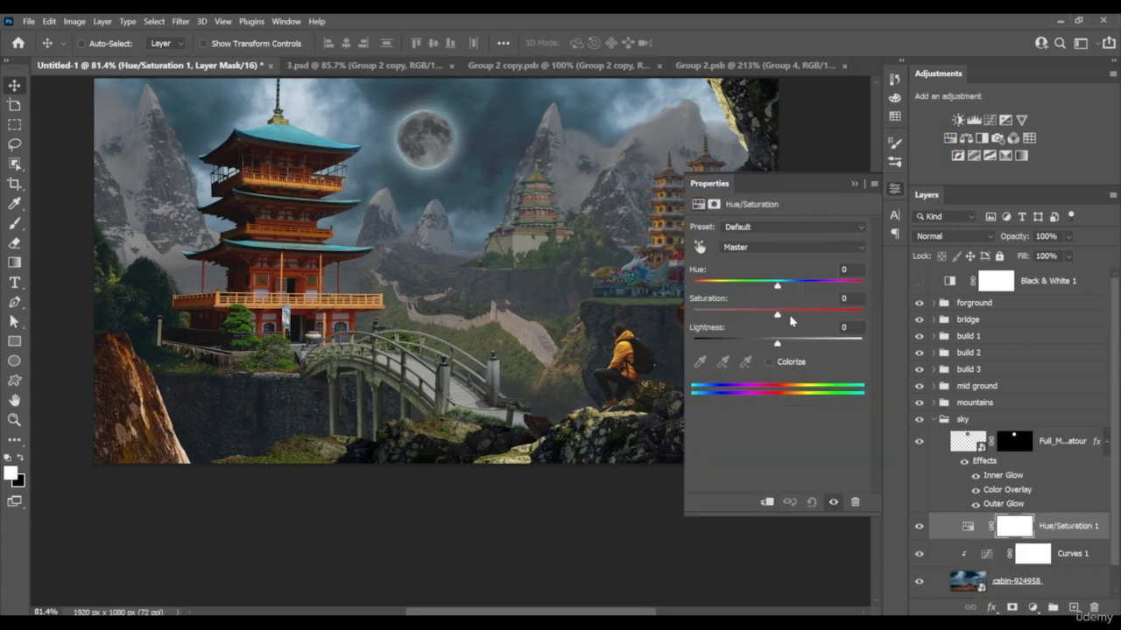
{"action": "left_click", "coordinate": [1058, 538], "text": "alt"}
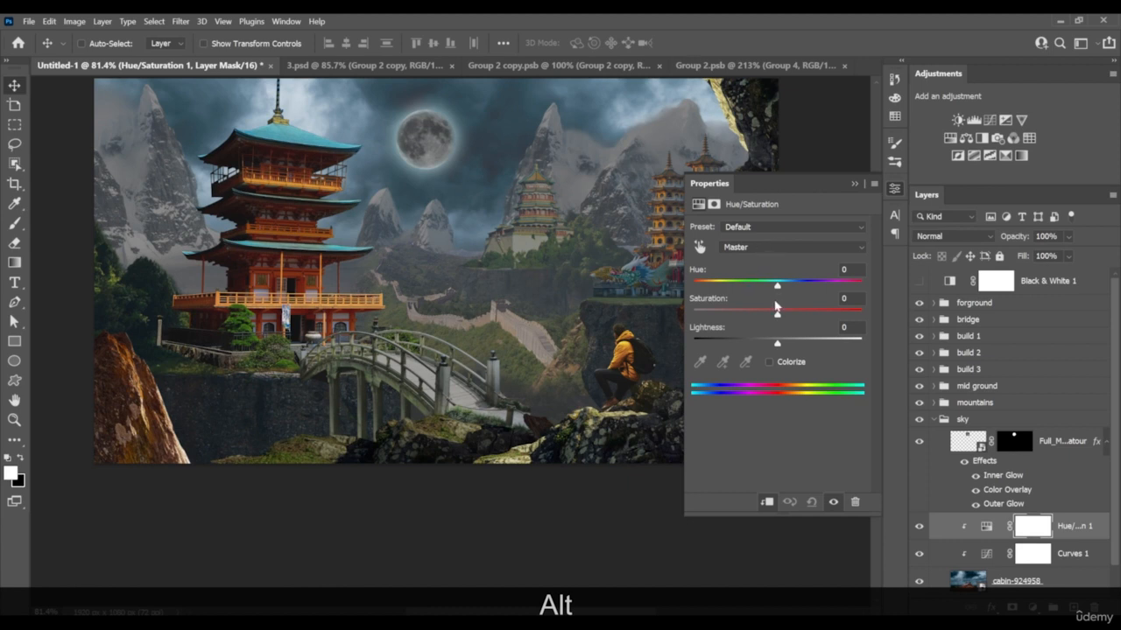
Sample the sky's cyans with the Hue/Saturation targeted adjustment and reduce the saturation of the Cyans range
{"action": "left_click", "coordinate": [698, 248]}
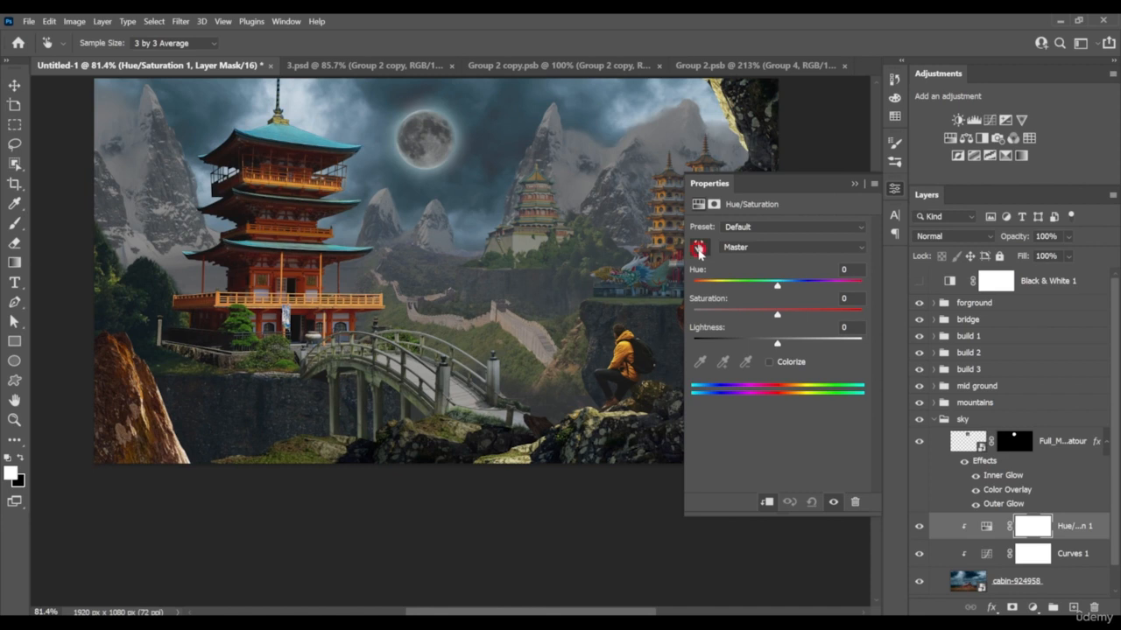
{"action": "left_click", "coordinate": [524, 143]}
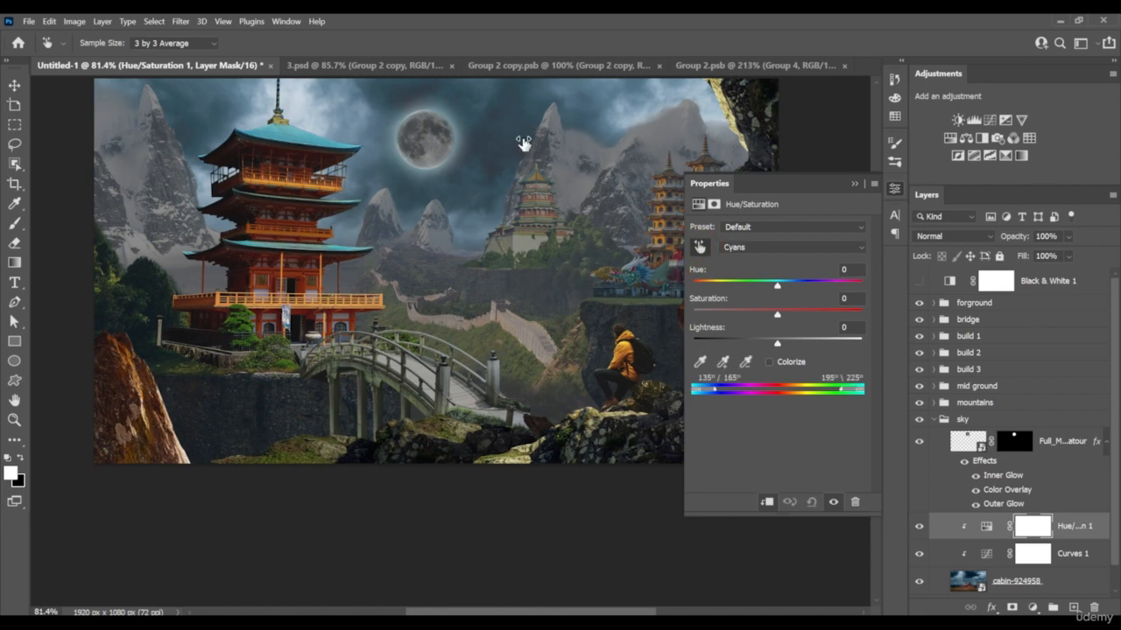
{"action": "left_click_drag", "start_coordinate": [776, 317], "coordinate": [739, 308]}
{"action": "left_click_drag", "start_coordinate": [740, 309], "coordinate": [733, 309]}
{"action": "left_click", "coordinate": [732, 305]}
{"action": "left_click", "coordinate": [785, 325]}
Set the moon's Outer Glow colour to a muted grey-cyan, about #a7babc
{"action": "left_click", "coordinate": [1021, 490]}
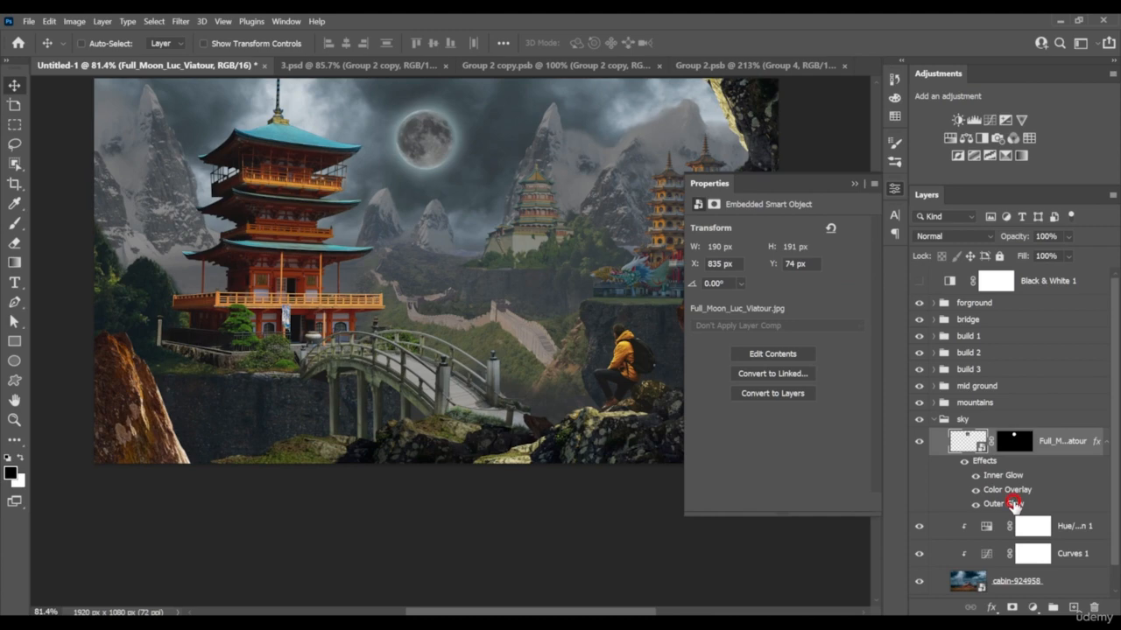
{"action": "double_click", "coordinate": [1013, 503]}
{"action": "left_click", "coordinate": [791, 211]}
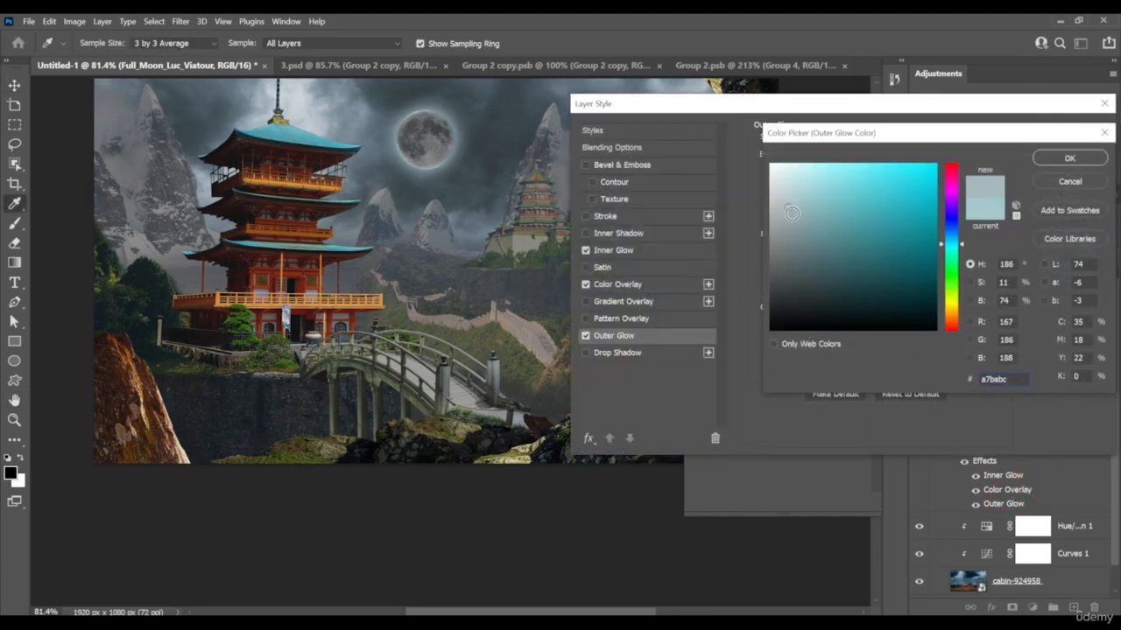
{"action": "left_click", "coordinate": [785, 208]}
{"action": "left_click", "coordinate": [1063, 157]}
Set the moon's Inner Glow colour to the muted grey-cyan #a6bcbf and apply the layer style
{"action": "left_click", "coordinate": [648, 284]}
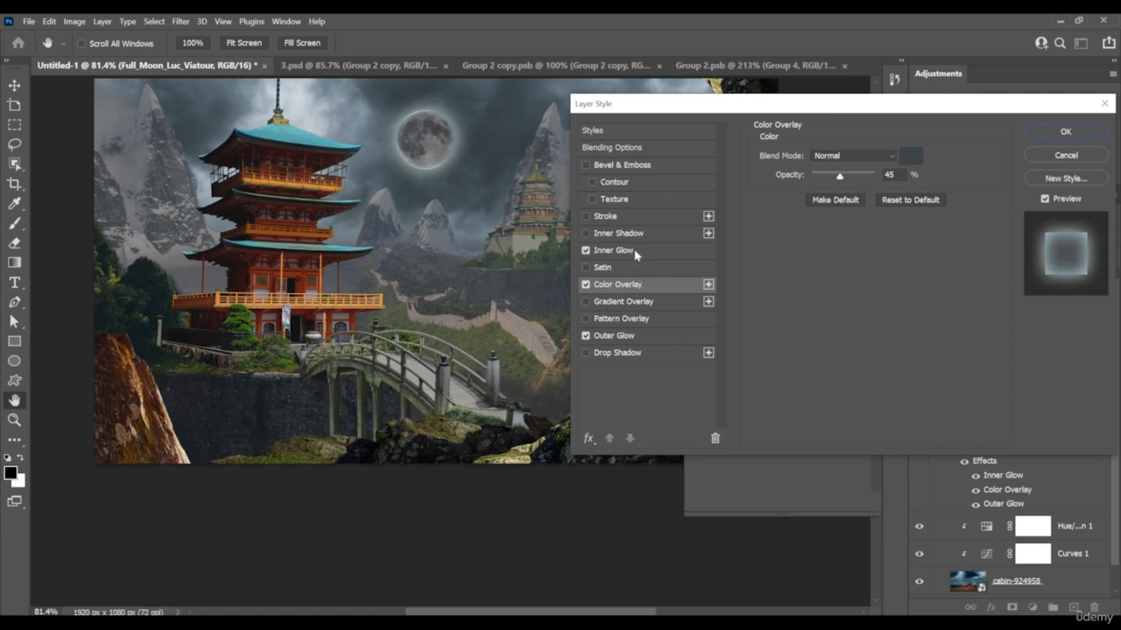
{"action": "left_click", "coordinate": [636, 252]}
{"action": "left_click", "coordinate": [792, 210]}
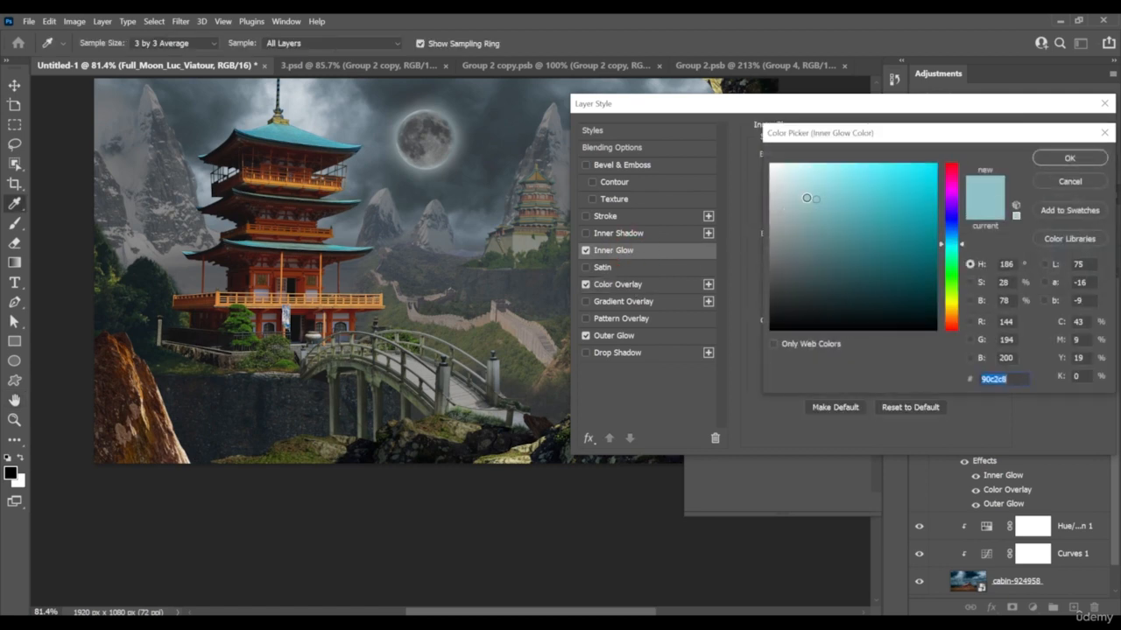
{"action": "left_click", "coordinate": [789, 200]}
{"action": "left_click", "coordinate": [791, 205]}
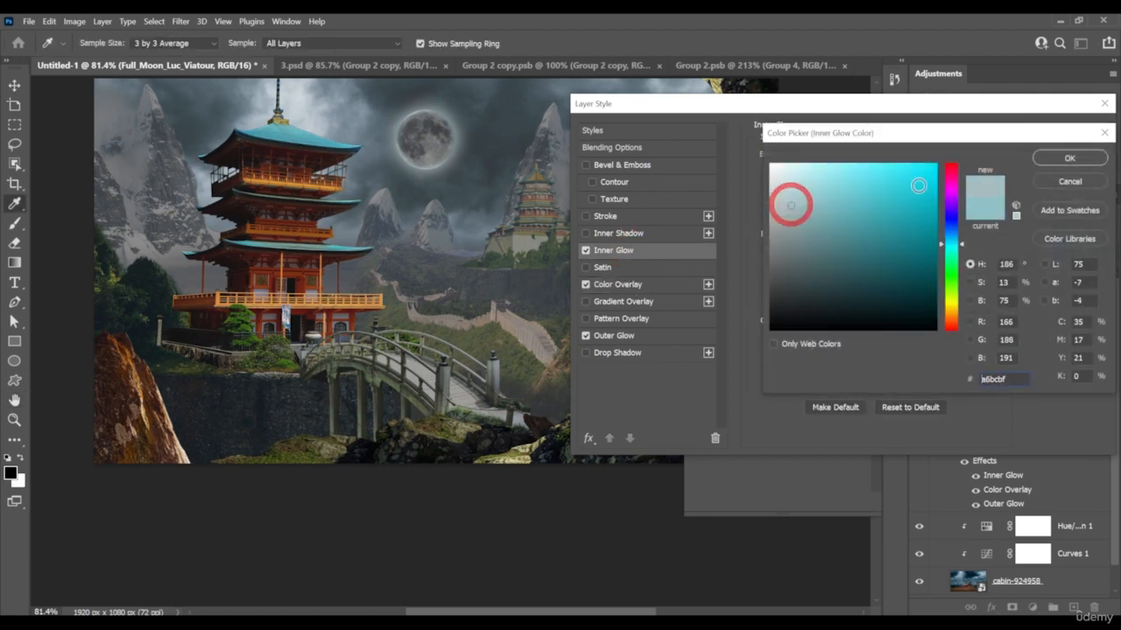
{"action": "left_click", "coordinate": [1069, 159]}
{"action": "left_click", "coordinate": [1063, 132]}
Place the moon layer in its own group and add a white layer mask to that group
{"action": "scroll", "coordinate": [445, 140], "scroll_direction": "up", "scroll_amount": 9}
{"action": "left_click_drag", "start_coordinate": [445, 142], "coordinate": [500, 212]}
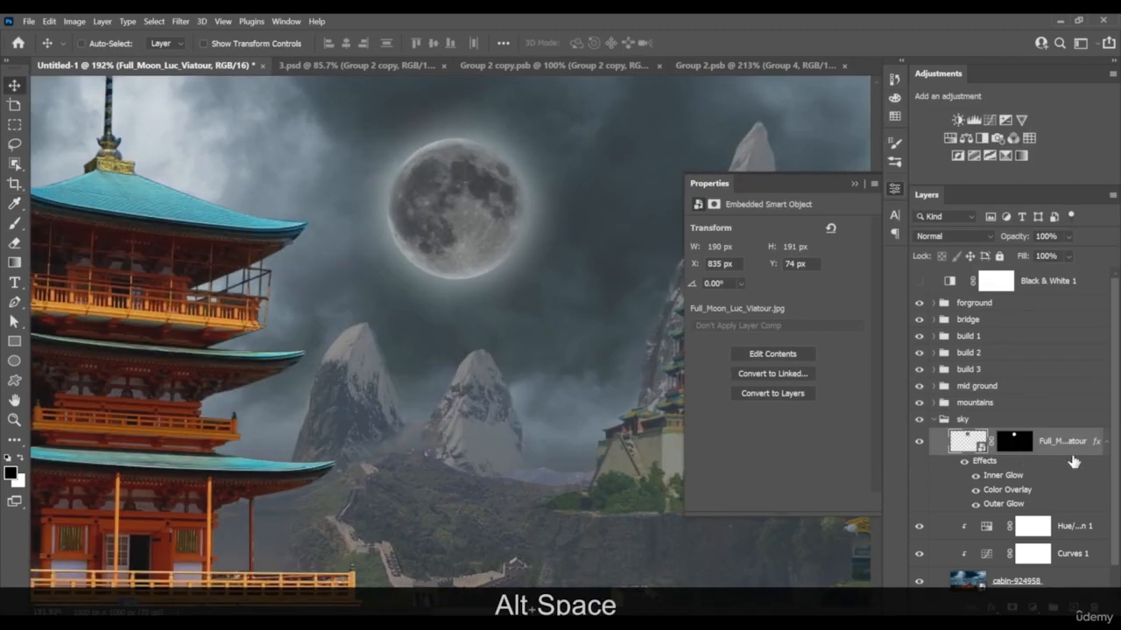
{"action": "key", "text": "ctrl"}
{"action": "left_click", "coordinate": [1033, 441]}
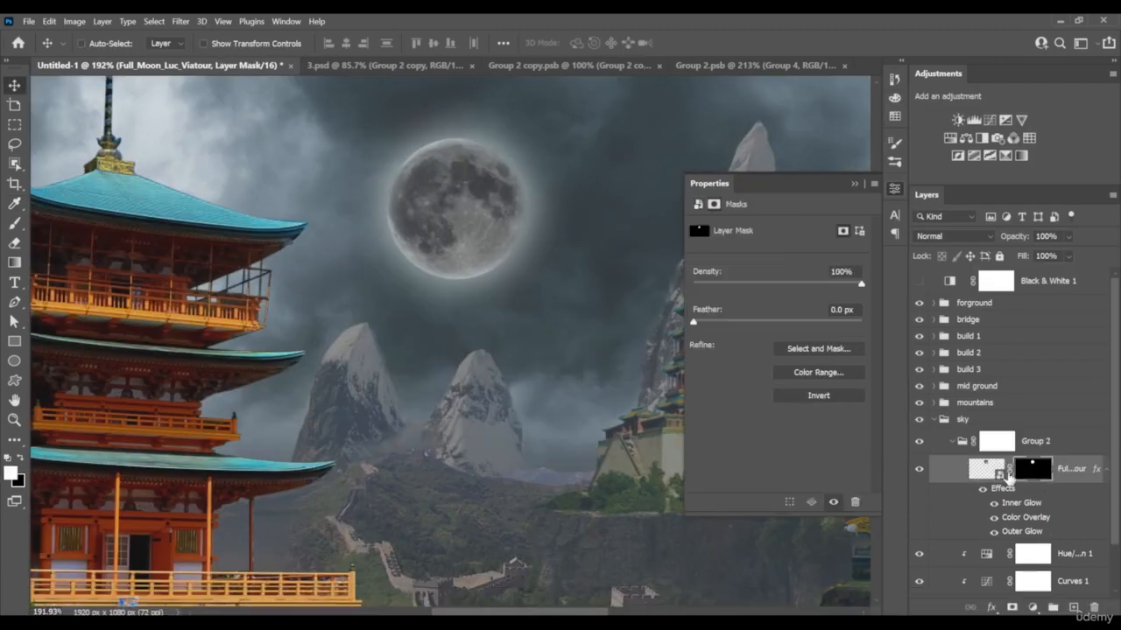
{"action": "key", "text": "ctrl+g"}
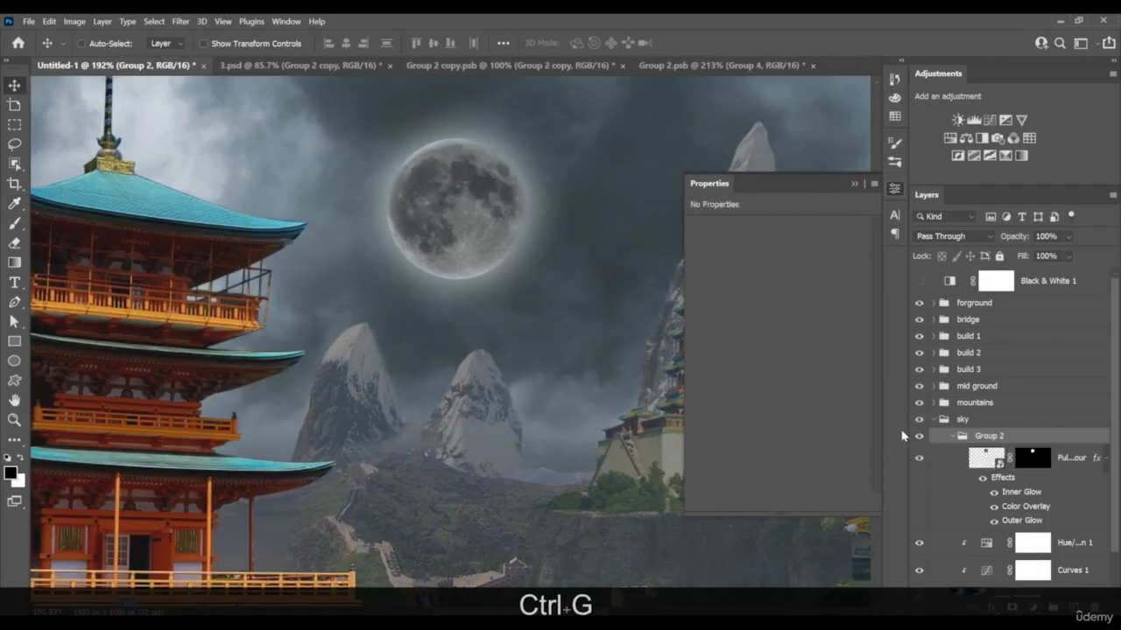
{"action": "left_click", "coordinate": [952, 436]}
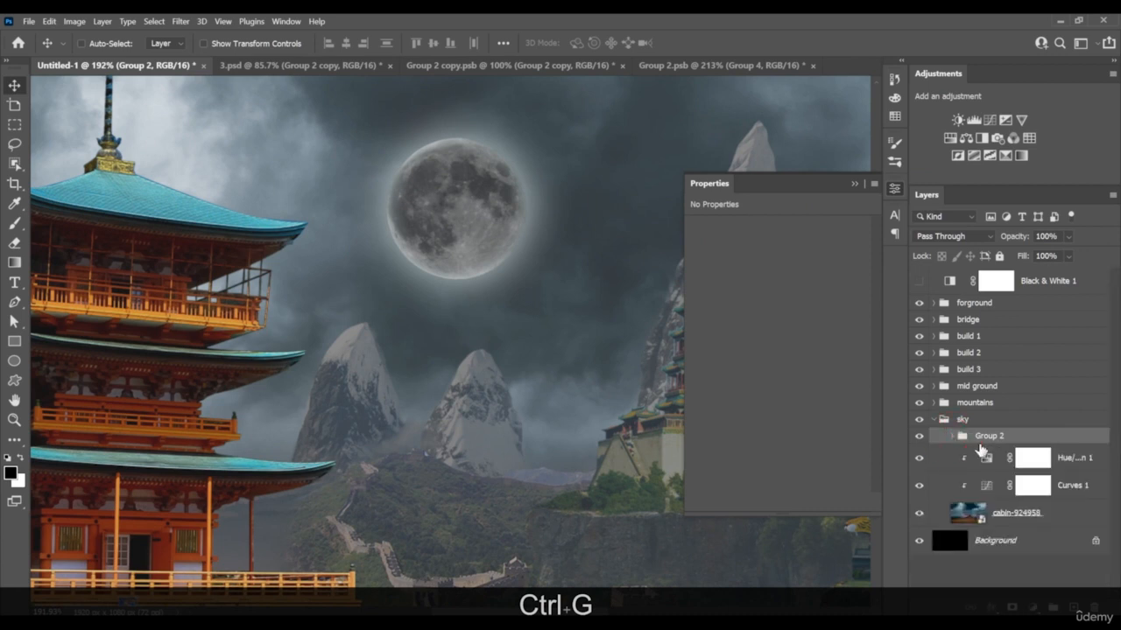
{"action": "left_click", "coordinate": [1012, 607]}
{"action": "left_click", "coordinate": [951, 444]}
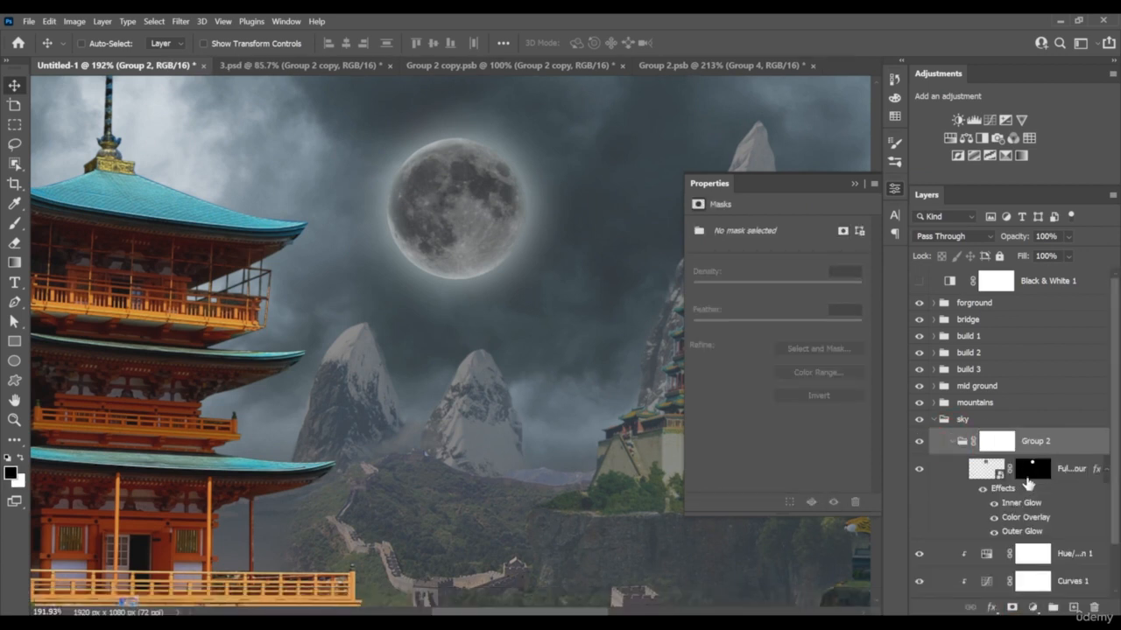
Paint black on the moon group's mask with a 125 px brush to fade the moon's lower-right side into the sky
{"action": "left_click", "coordinate": [1024, 471]}
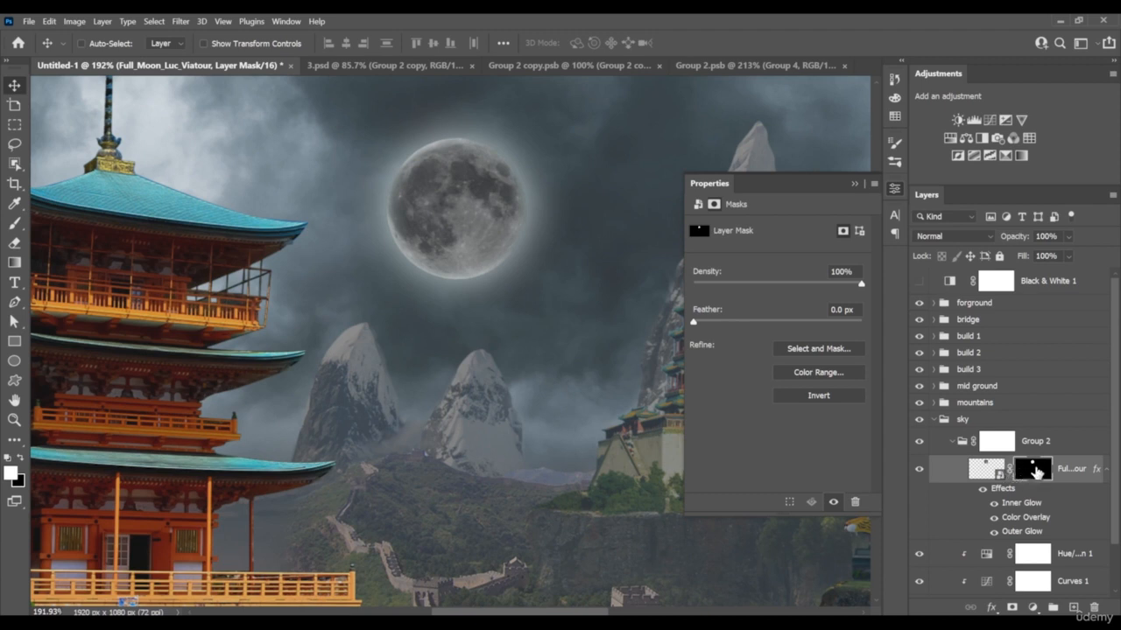
{"action": "left_click", "coordinate": [962, 443]}
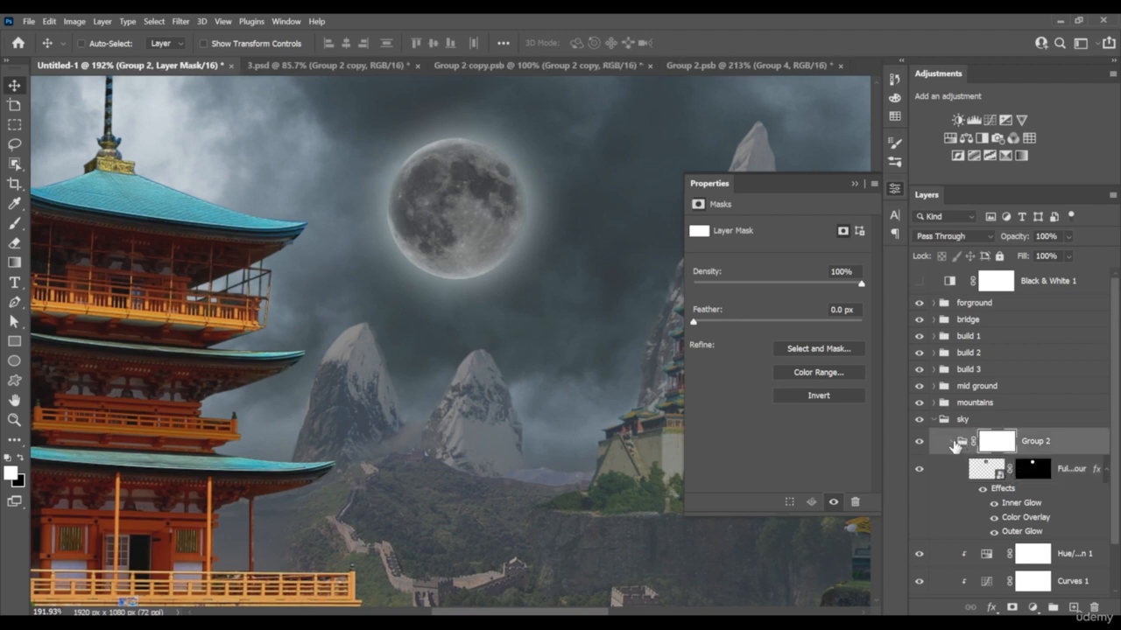
{"action": "left_click", "coordinate": [954, 444]}
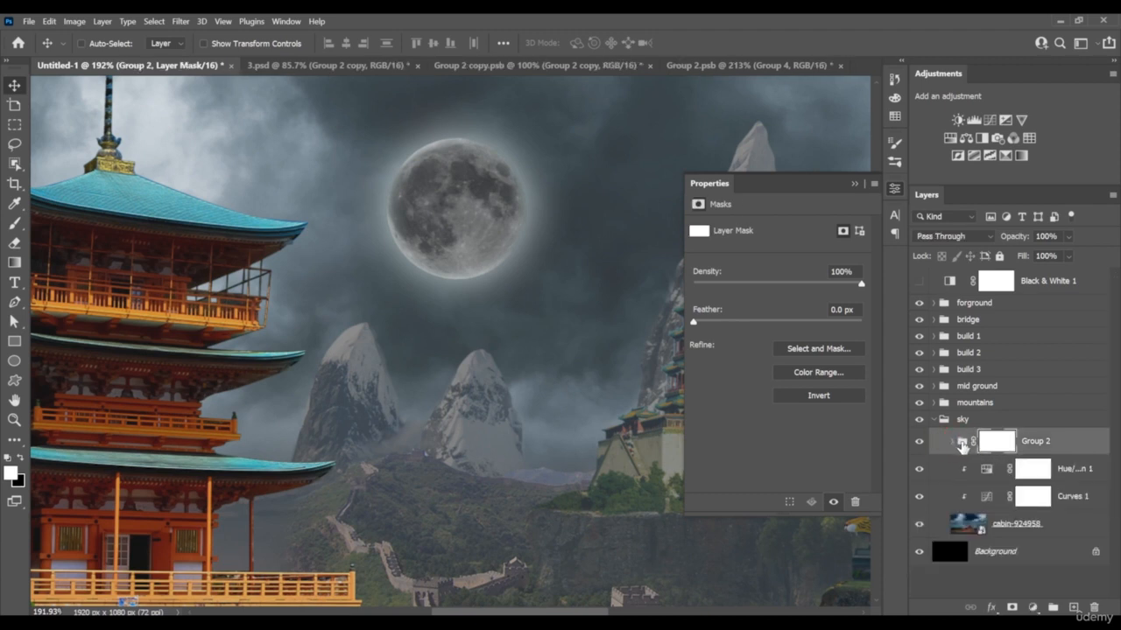
{"action": "left_click", "coordinate": [994, 441]}
{"action": "key", "text": "b"}
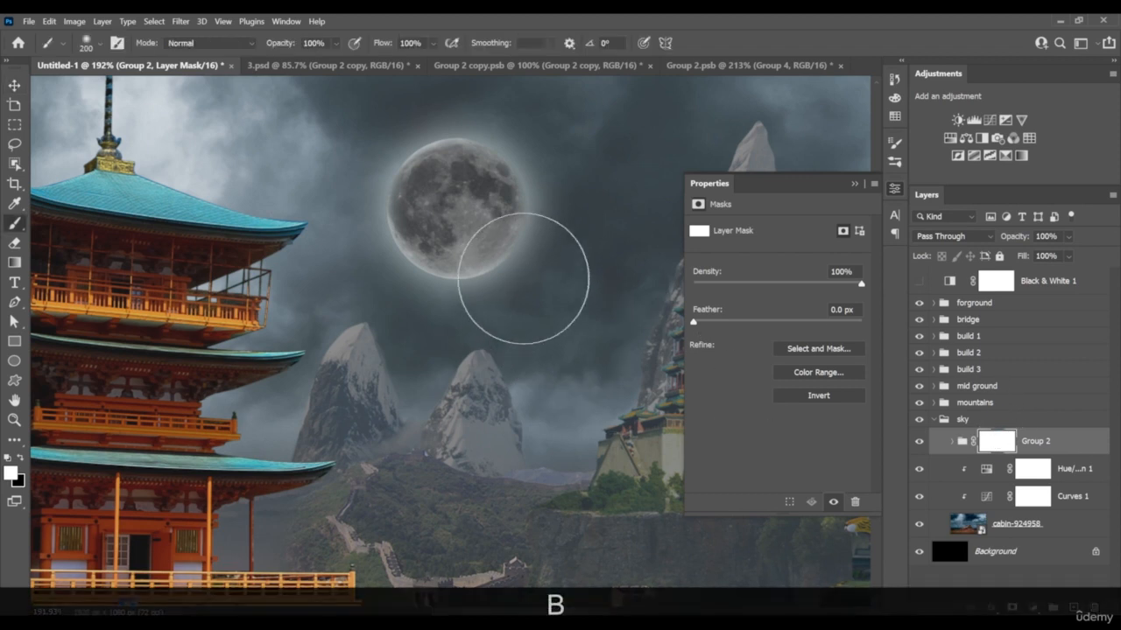
{"action": "key", "text": "bracketleft"}
{"action": "key", "text": "bracketleft"}
{"action": "key", "text": "bracketleft"}
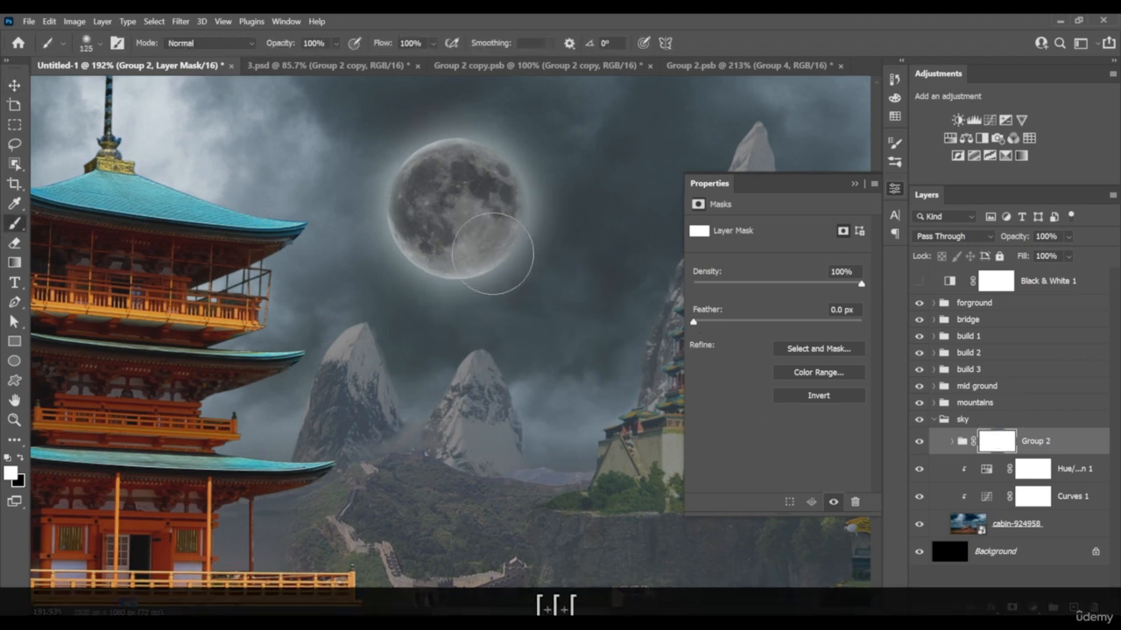
{"action": "key", "text": "x"}
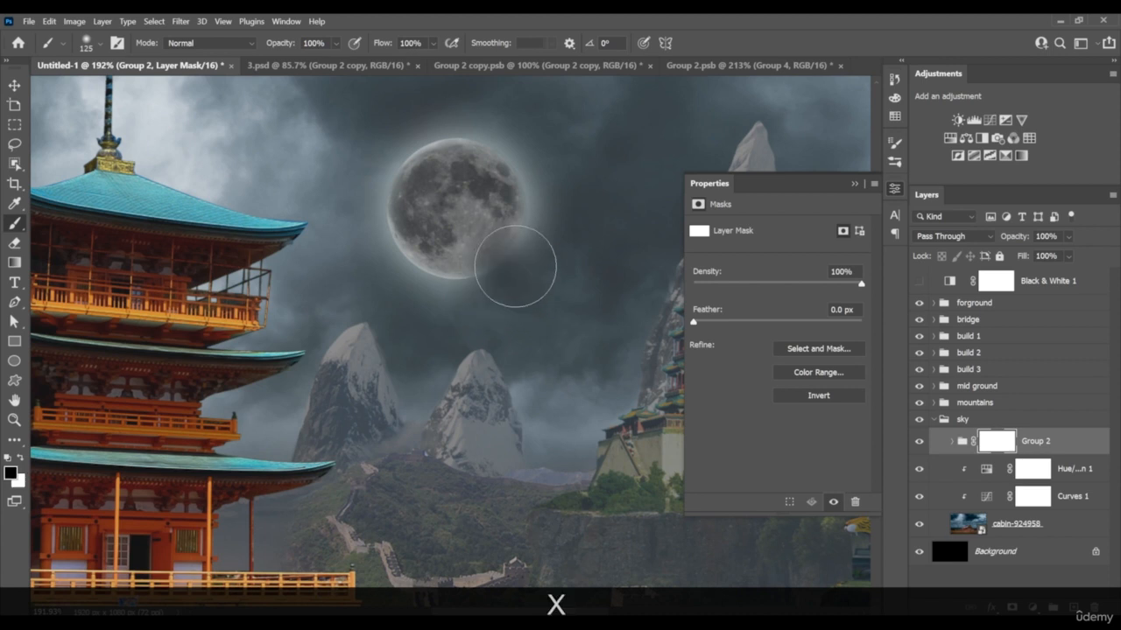
{"action": "mouse_move", "coordinate": [515, 266]}
{"action": "left_mouse_down"}
{"action": "mouse_move", "coordinate": [492, 294]}
{"action": "mouse_move", "coordinate": [515, 257]}
{"action": "mouse_move", "coordinate": [509, 234]}
{"action": "mouse_move", "coordinate": [479, 298]}
{"action": "mouse_move", "coordinate": [498, 251]}
{"action": "mouse_move", "coordinate": [462, 285]}
{"action": "mouse_move", "coordinate": [499, 284]}
{"action": "mouse_move", "coordinate": [503, 243]}
{"action": "mouse_move", "coordinate": [464, 248]}
{"action": "mouse_move", "coordinate": [501, 284]}
{"action": "mouse_move", "coordinate": [476, 221]}
{"action": "mouse_move", "coordinate": [495, 290]}
{"action": "left_mouse_up"}
{"action": "key", "text": "x"}
Refine the moon's fade by painting white and black on the group mask with the brush flow at 34%
{"action": "key", "text": "z"}
{"action": "mouse_move", "coordinate": [564, 249]}
{"action": "left_mouse_down"}
{"action": "mouse_move", "coordinate": [485, 257]}
{"action": "mouse_move", "coordinate": [528, 210]}
{"action": "left_mouse_up"}
{"action": "left_click", "coordinate": [433, 44]}
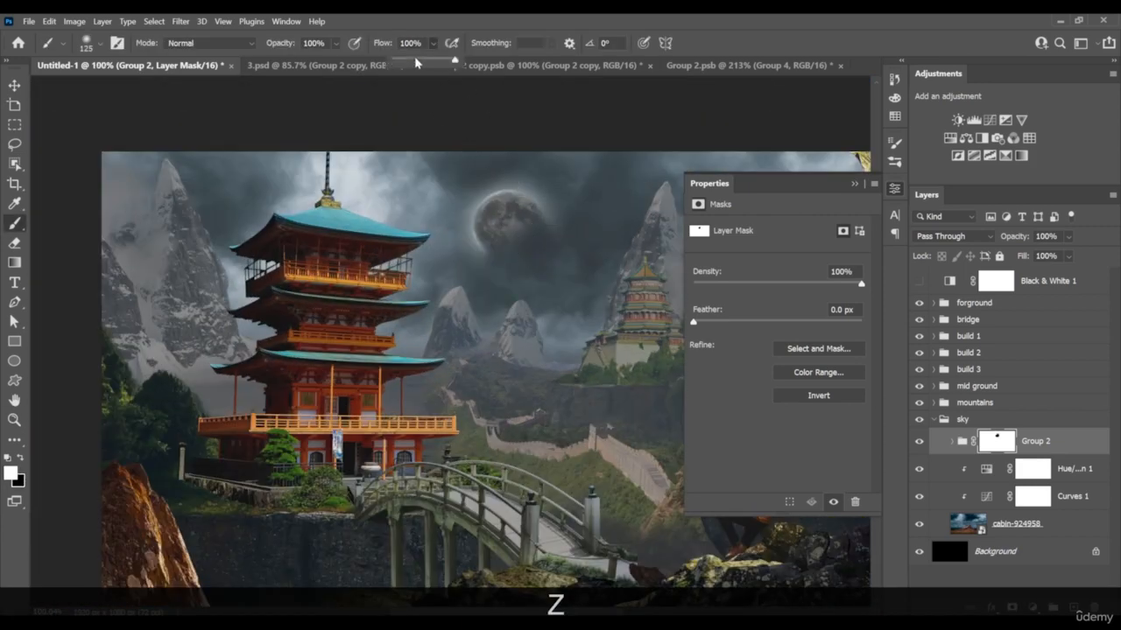
{"action": "left_click", "coordinate": [416, 63]}
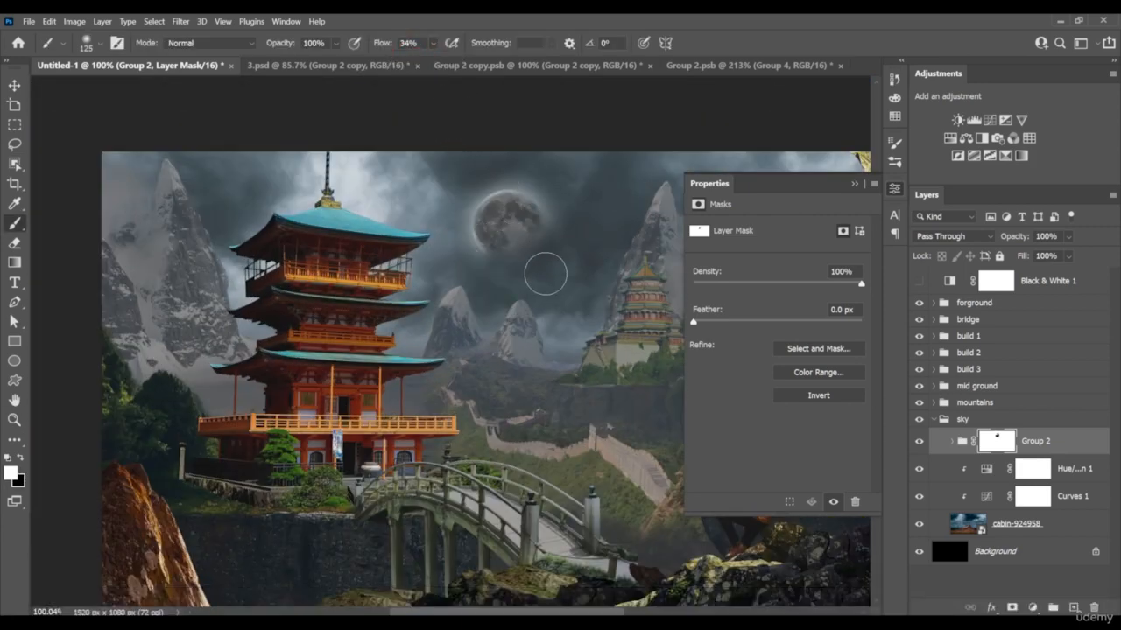
{"action": "key", "text": "z"}
{"action": "mouse_move", "coordinate": [558, 288]}
{"action": "left_mouse_down"}
{"action": "mouse_move", "coordinate": [531, 292]}
{"action": "mouse_move", "coordinate": [538, 265]}
{"action": "left_mouse_up"}
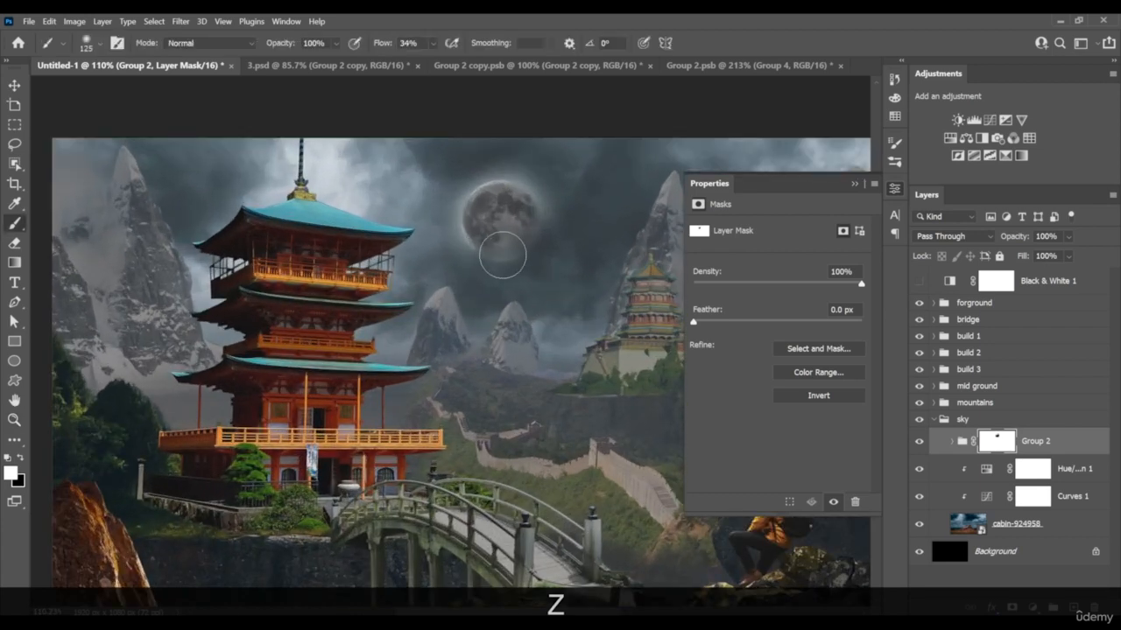
{"action": "key", "text": "x"}
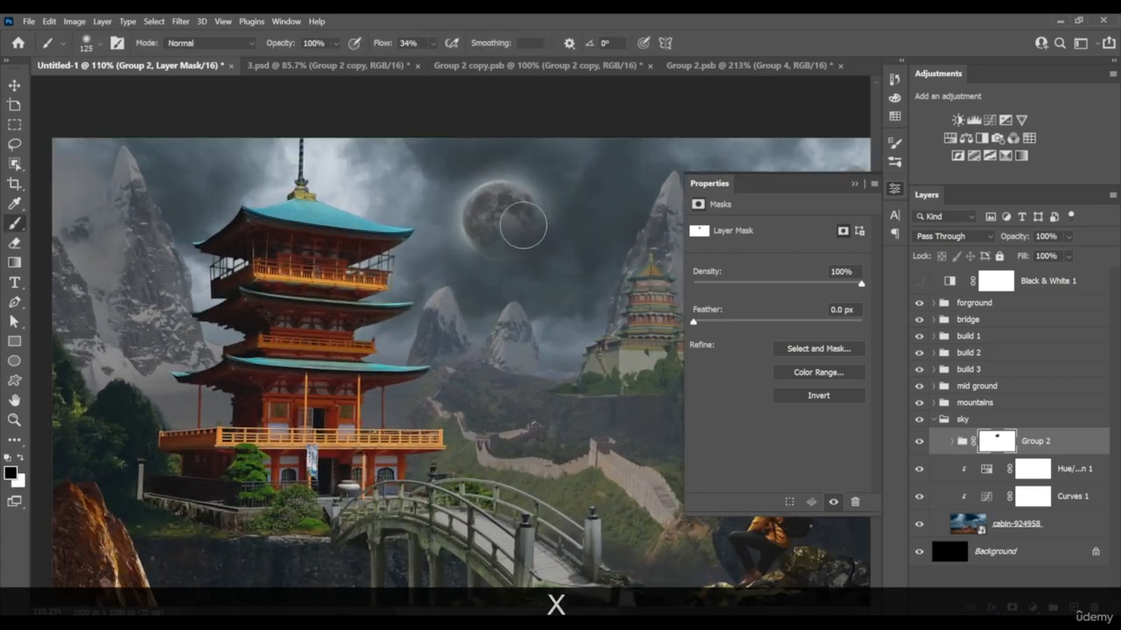
{"action": "key", "text": "z"}
{"action": "mouse_move", "coordinate": [498, 280]}
{"action": "left_mouse_down"}
{"action": "mouse_move", "coordinate": [513, 300]}
{"action": "mouse_move", "coordinate": [467, 283]}
{"action": "mouse_move", "coordinate": [492, 290]}
{"action": "mouse_move", "coordinate": [545, 253]}
{"action": "mouse_move", "coordinate": [523, 271]}
{"action": "mouse_move", "coordinate": [552, 295]}
{"action": "mouse_move", "coordinate": [505, 283]}
{"action": "left_mouse_up"}
{"action": "scroll", "coordinate": [525, 266], "scroll_direction": "down", "scroll_amount": 2}
{"action": "scroll", "coordinate": [528, 264], "scroll_direction": "up", "scroll_amount": 3}
{"action": "left_click", "coordinate": [853, 185]}
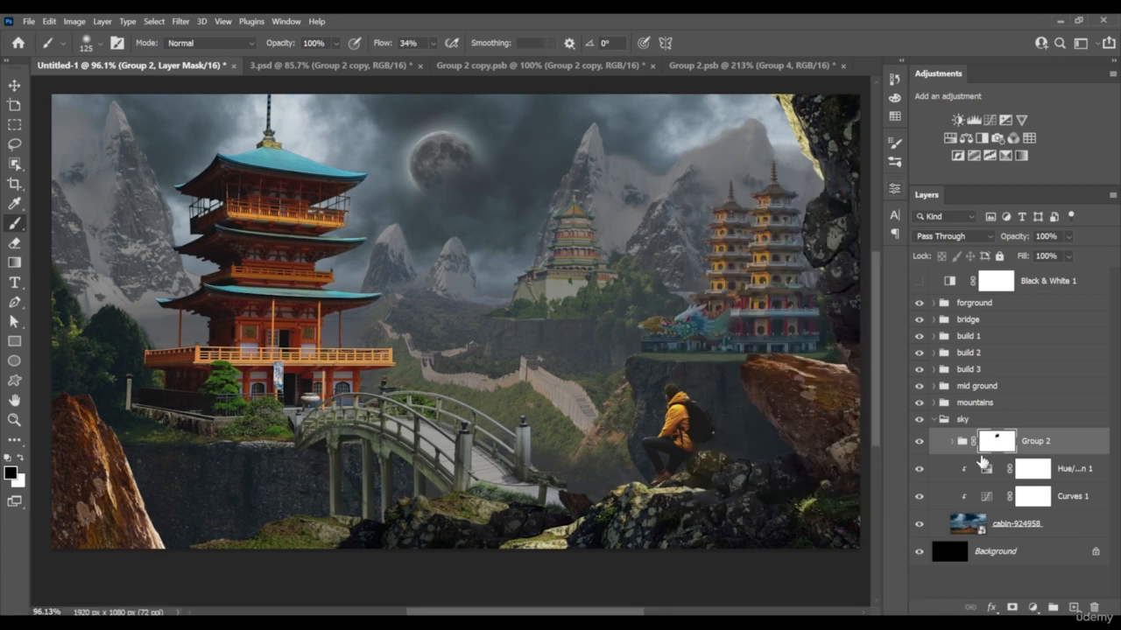
Compare the composite with the mountains group hidden and shown, and examine the layers inside that group
{"action": "left_click", "coordinate": [933, 419]}
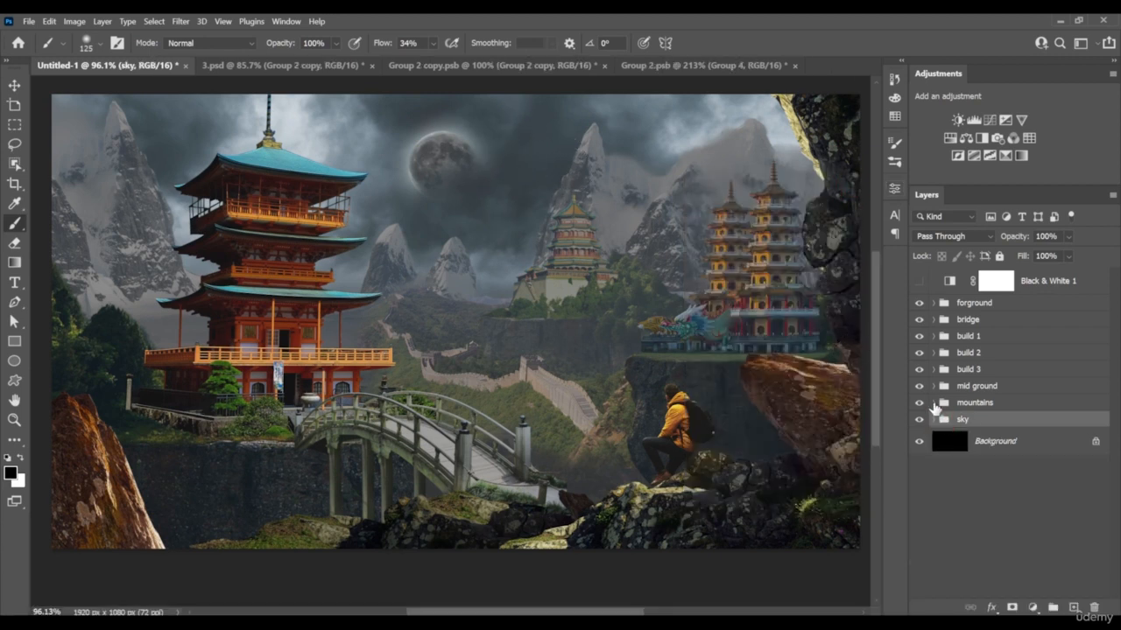
{"action": "left_click", "coordinate": [921, 405]}
{"action": "left_click", "coordinate": [921, 405]}
{"action": "left_click", "coordinate": [920, 405]}
{"action": "left_click", "coordinate": [919, 403]}
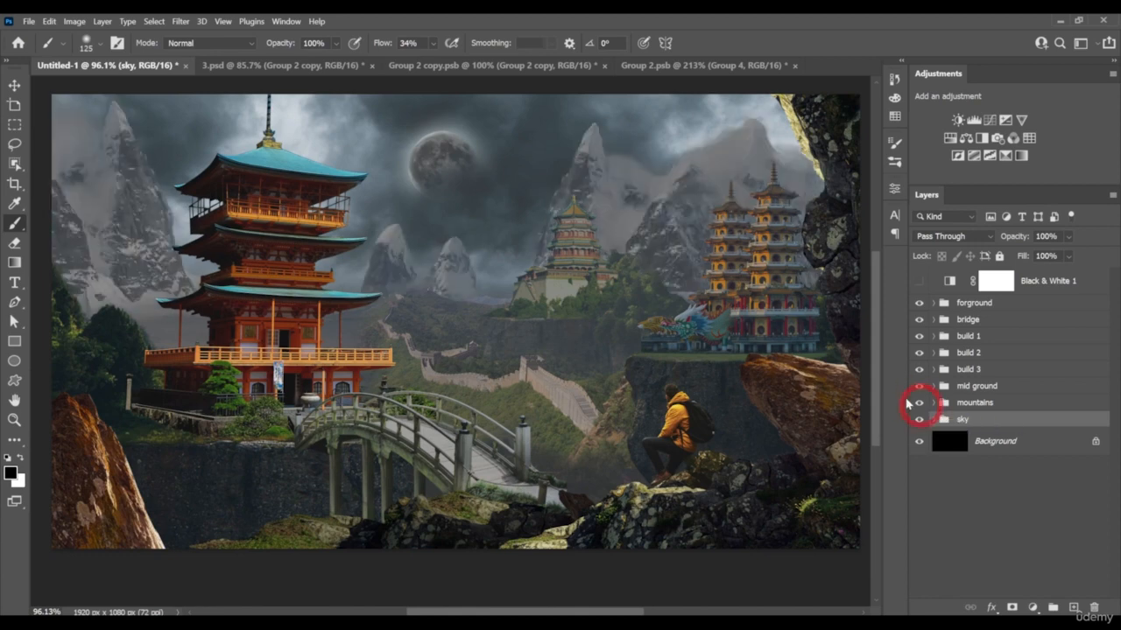
{"action": "scroll", "coordinate": [500, 318], "scroll_direction": "down", "scroll_amount": 3}
{"action": "scroll", "coordinate": [500, 318], "scroll_direction": "up", "scroll_amount": 2}
{"action": "left_click_drag", "start_coordinate": [527, 321], "coordinate": [534, 328]}
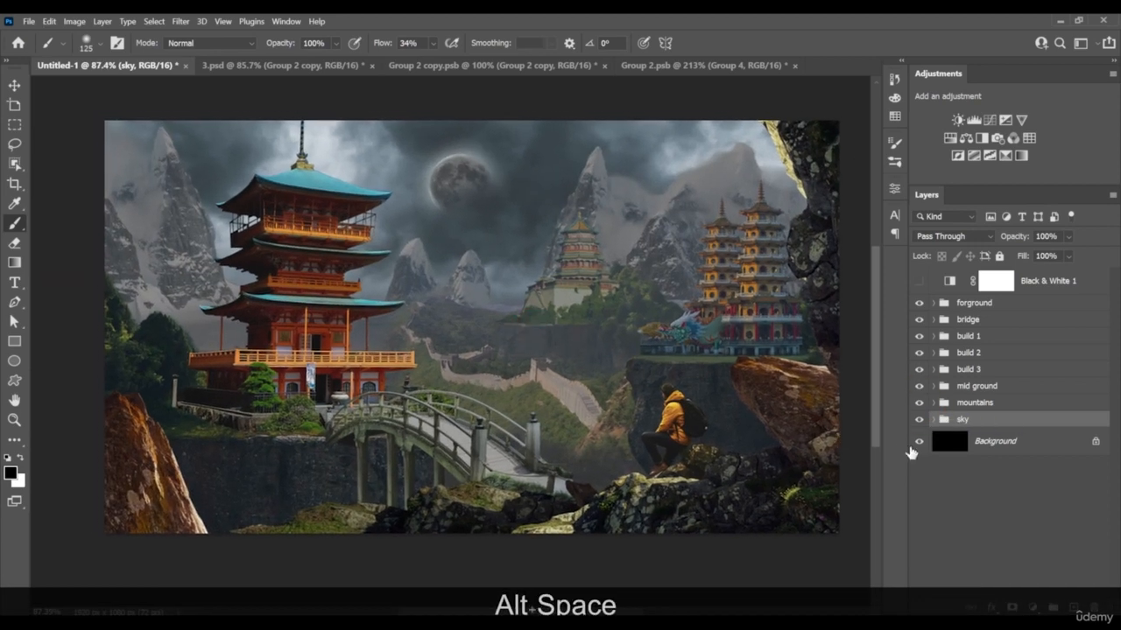
{"action": "left_click", "coordinate": [934, 403]}
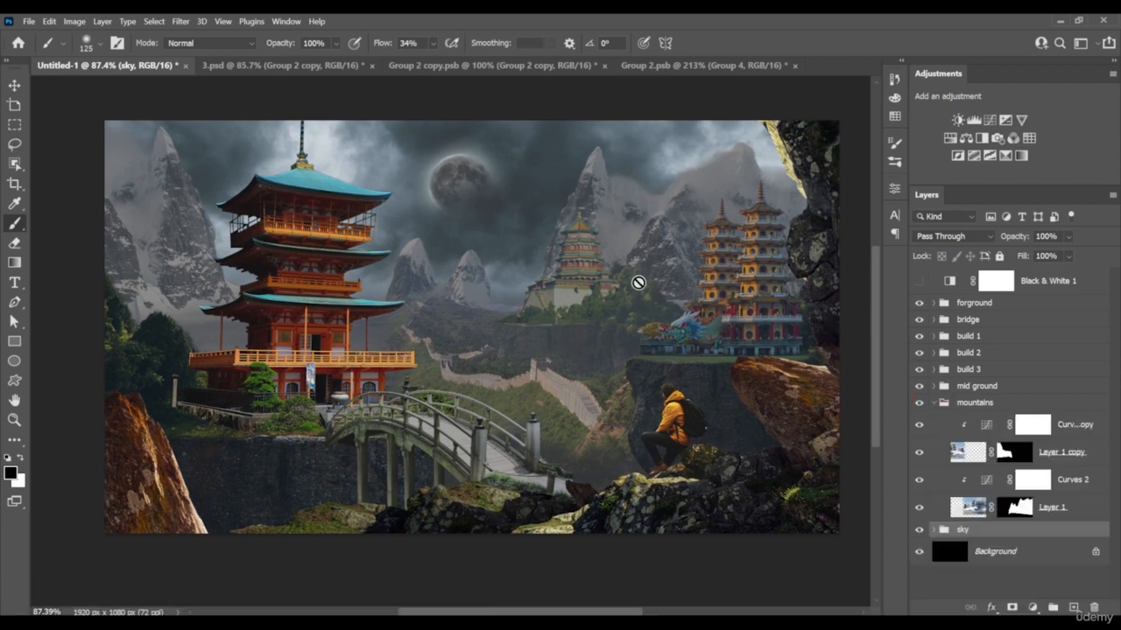
{"action": "left_click", "coordinate": [933, 407]}
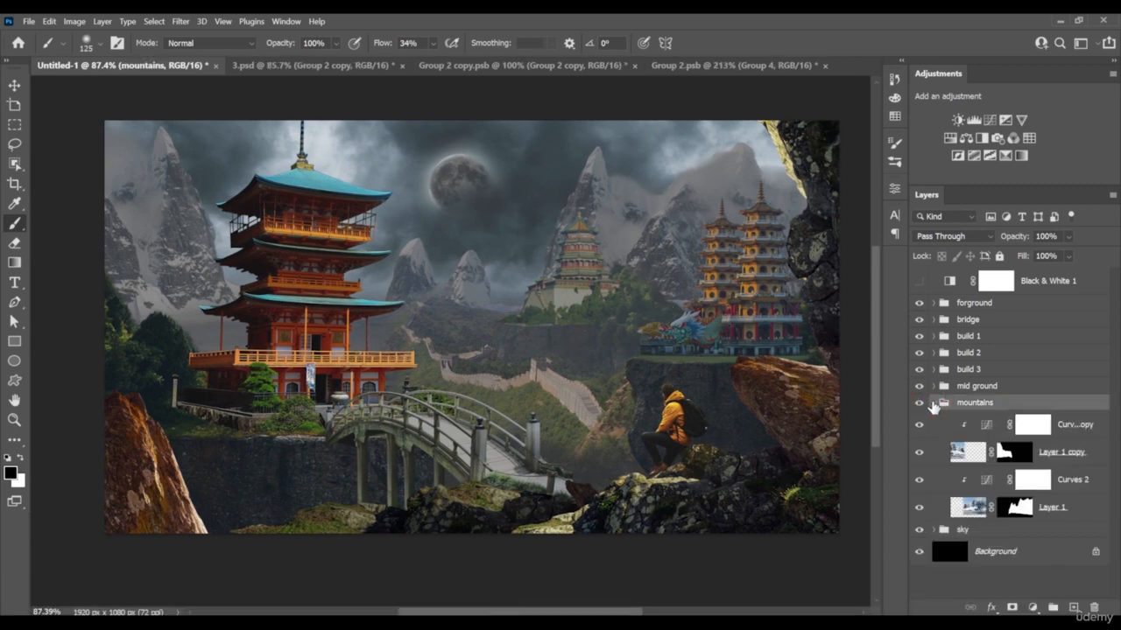
{"action": "left_click", "coordinate": [935, 402]}
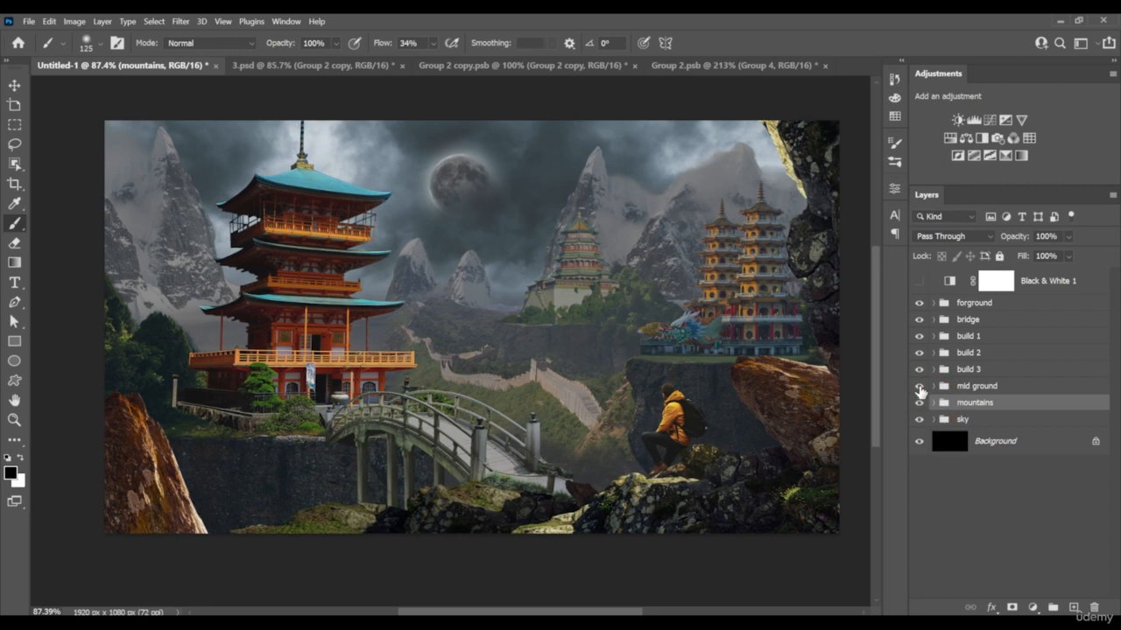
In the mid ground group, add a Hue/Saturation adjustment layer above Curves 4
{"action": "left_click", "coordinate": [933, 386]}
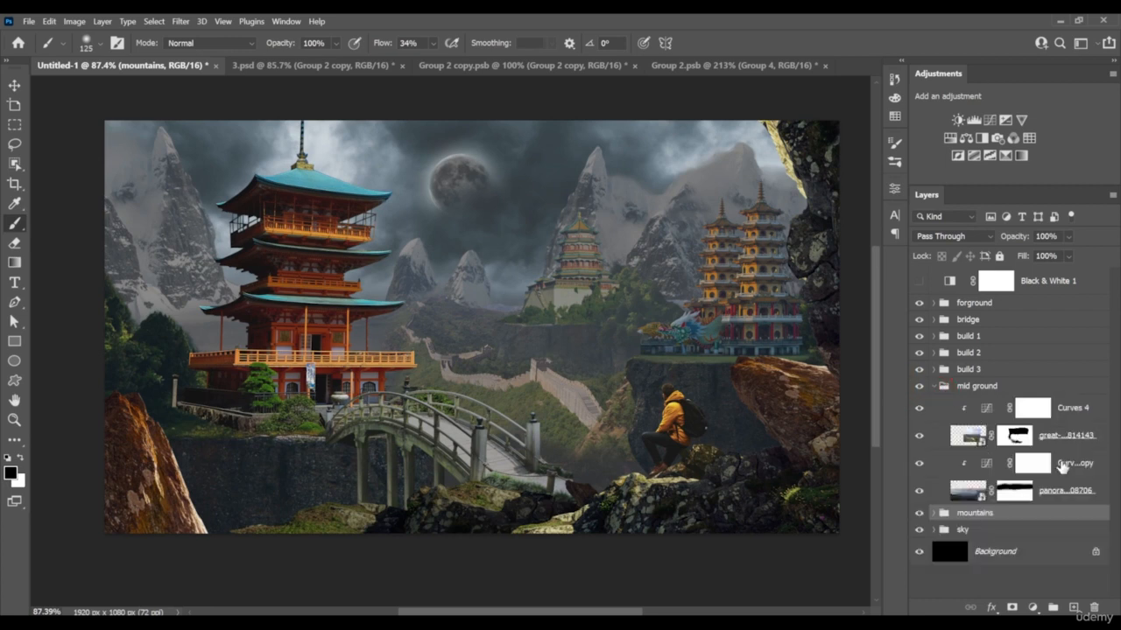
{"action": "left_click", "coordinate": [1065, 434]}
{"action": "left_click", "coordinate": [1033, 407]}
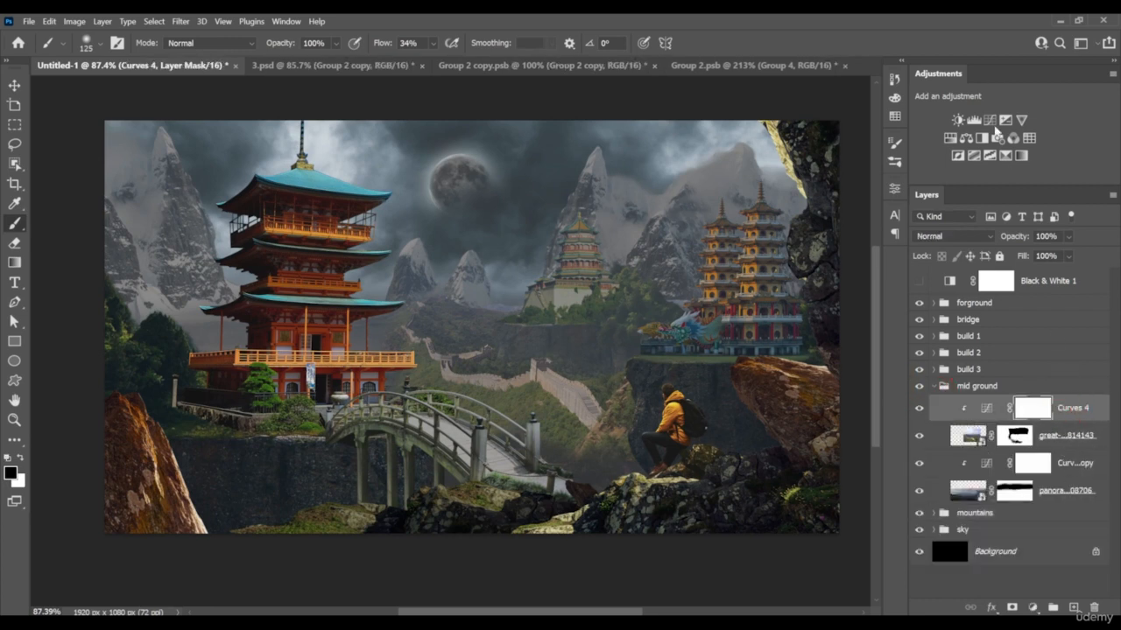
{"action": "left_click", "coordinate": [964, 137]}
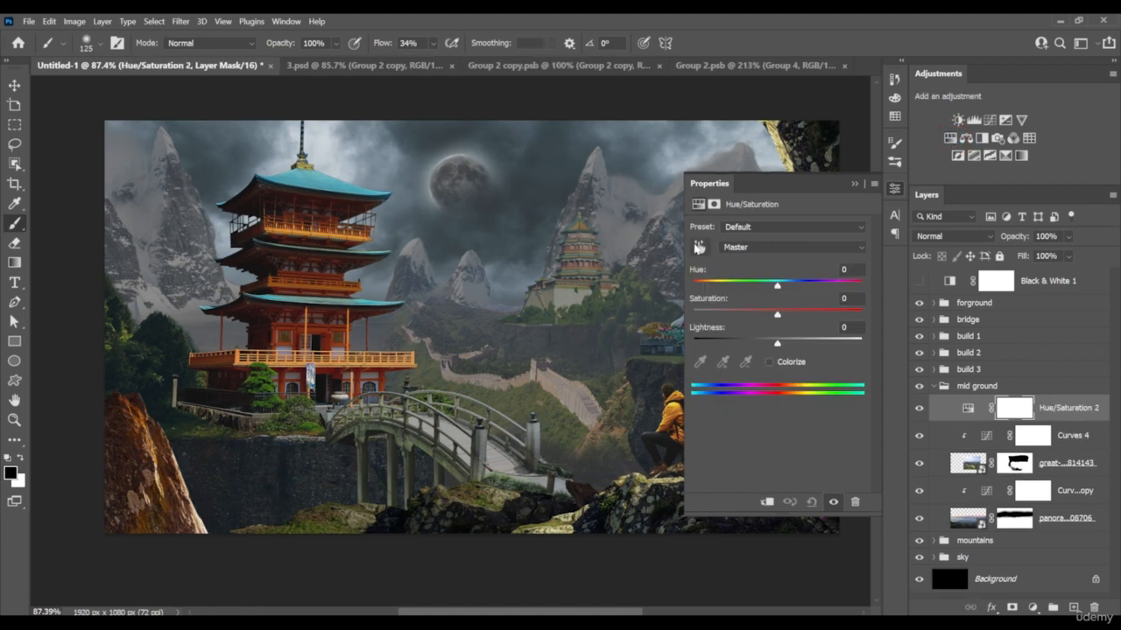
Sample the greenery around the great wall with on-image adjustment and lower the Yellows saturation to -64
{"action": "left_click_drag", "start_coordinate": [540, 378], "coordinate": [475, 388]}
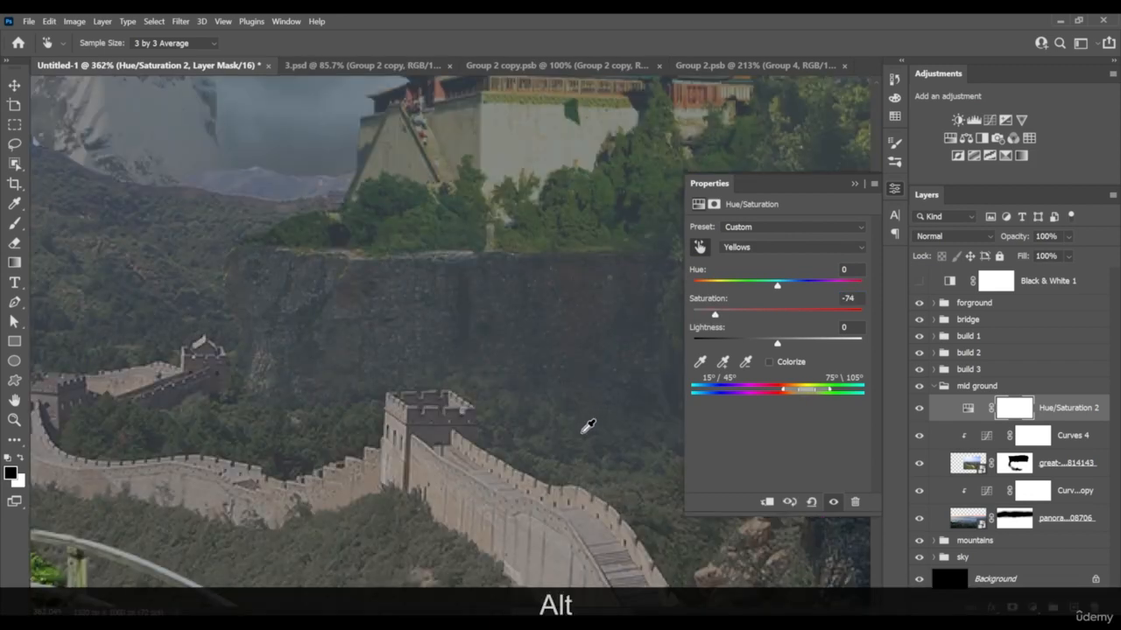
{"action": "key", "text": "ctrl+z"}
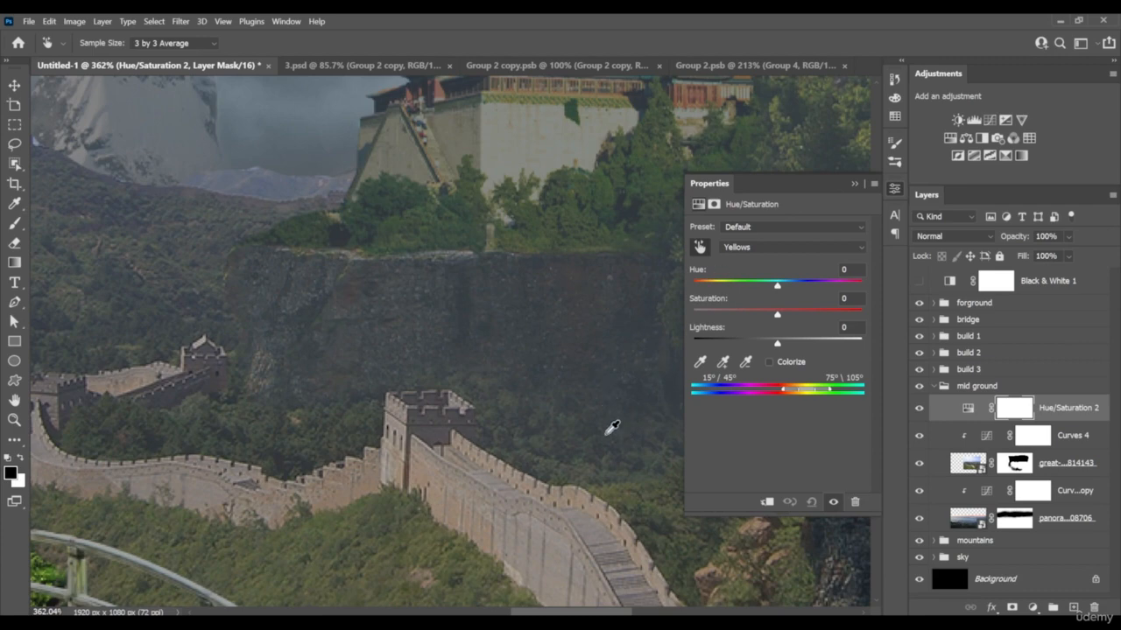
{"action": "left_click_drag", "start_coordinate": [427, 562], "coordinate": [382, 559]}
{"action": "scroll", "coordinate": [505, 320], "scroll_direction": "down", "scroll_amount": 5}
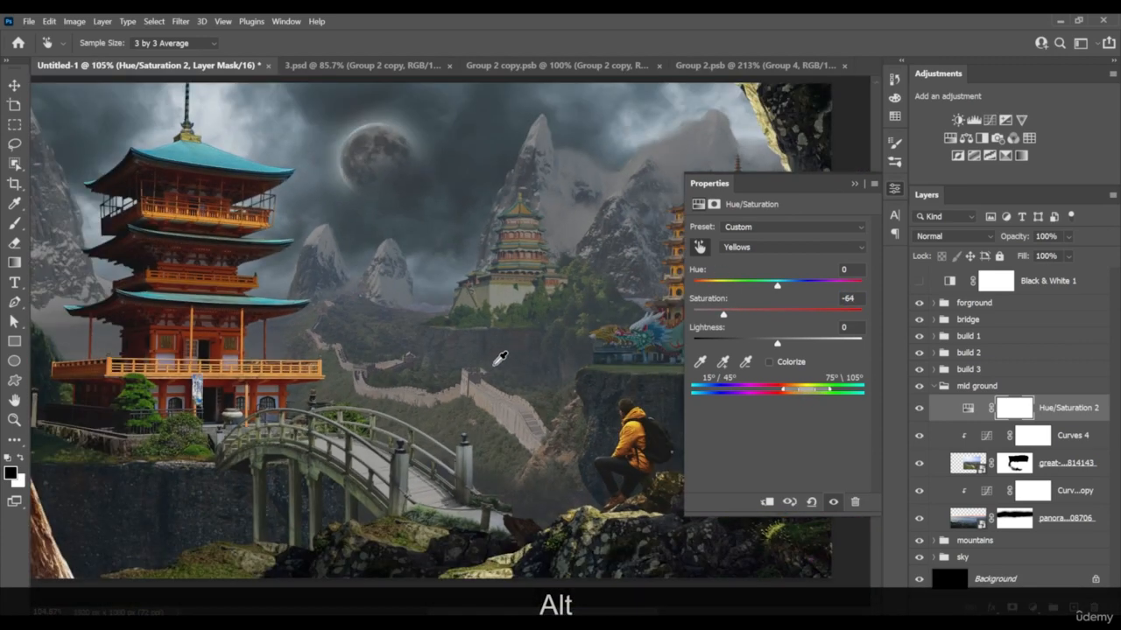
Sample the distant hills behind the wall and lower the mid ground's Cyans saturation to -40
{"action": "left_click_drag", "start_coordinate": [520, 391], "coordinate": [485, 336]}
{"action": "scroll", "coordinate": [620, 314], "scroll_direction": "down", "scroll_amount": 2}
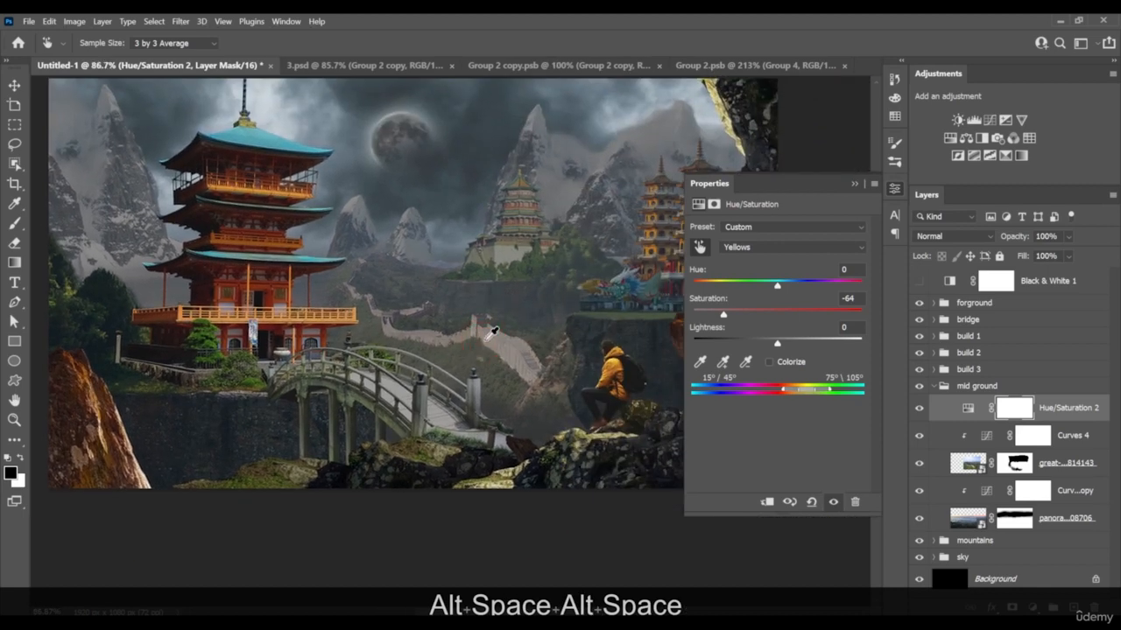
{"action": "scroll", "coordinate": [519, 325], "scroll_direction": "up", "scroll_amount": 3}
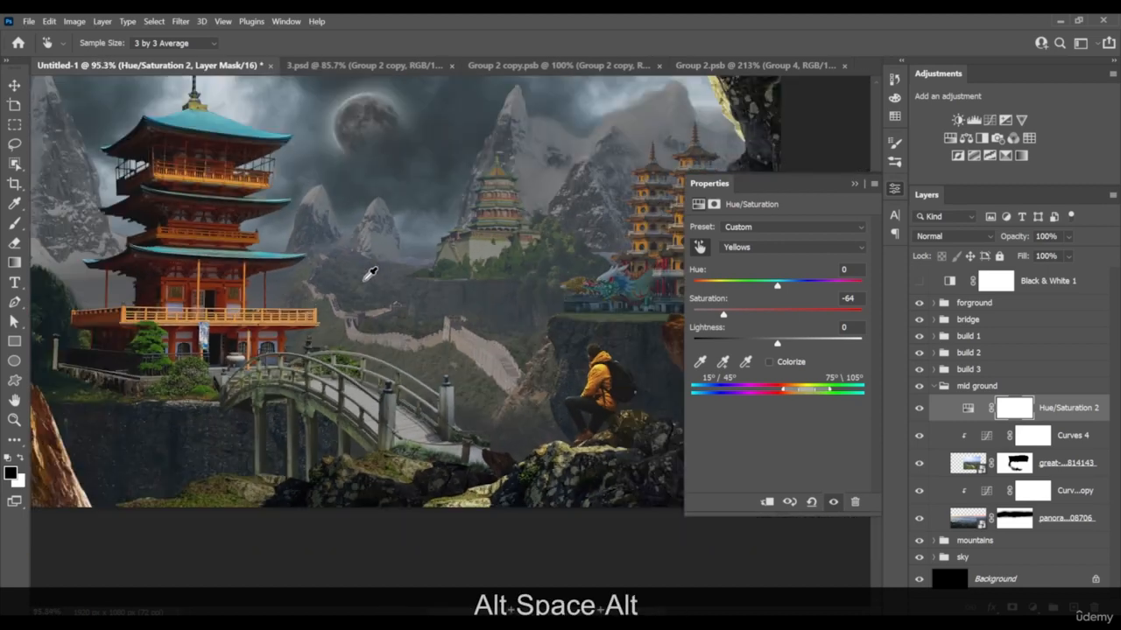
{"action": "left_click_drag", "start_coordinate": [365, 277], "coordinate": [338, 285]}
{"action": "scroll", "coordinate": [411, 337], "scroll_direction": "down", "scroll_amount": 2}
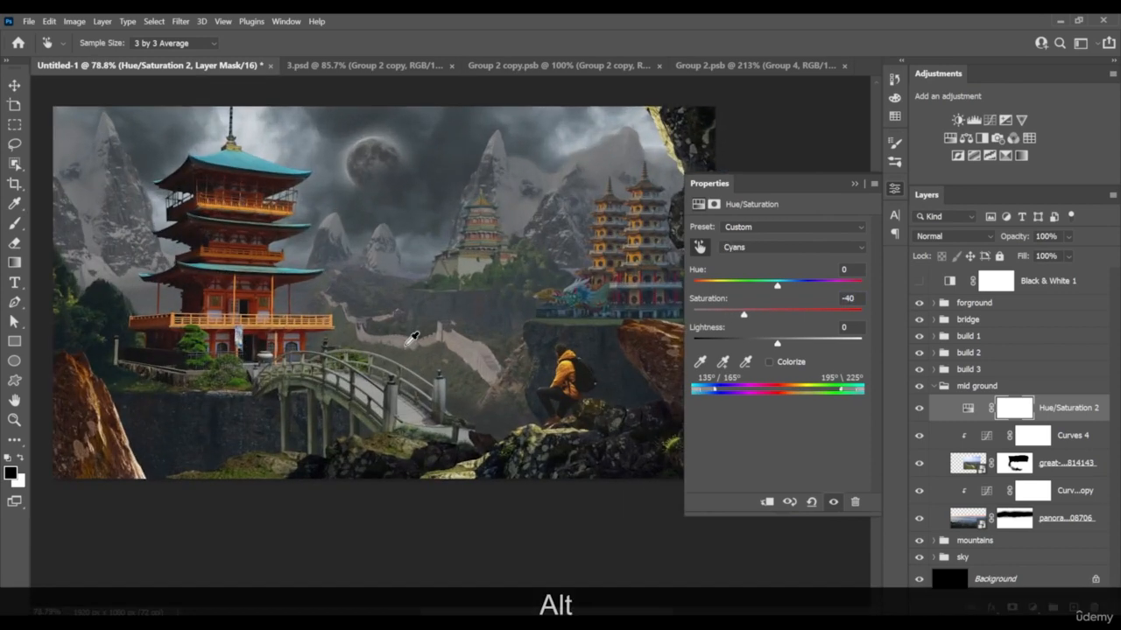
{"action": "left_click_drag", "start_coordinate": [412, 337], "coordinate": [367, 372]}
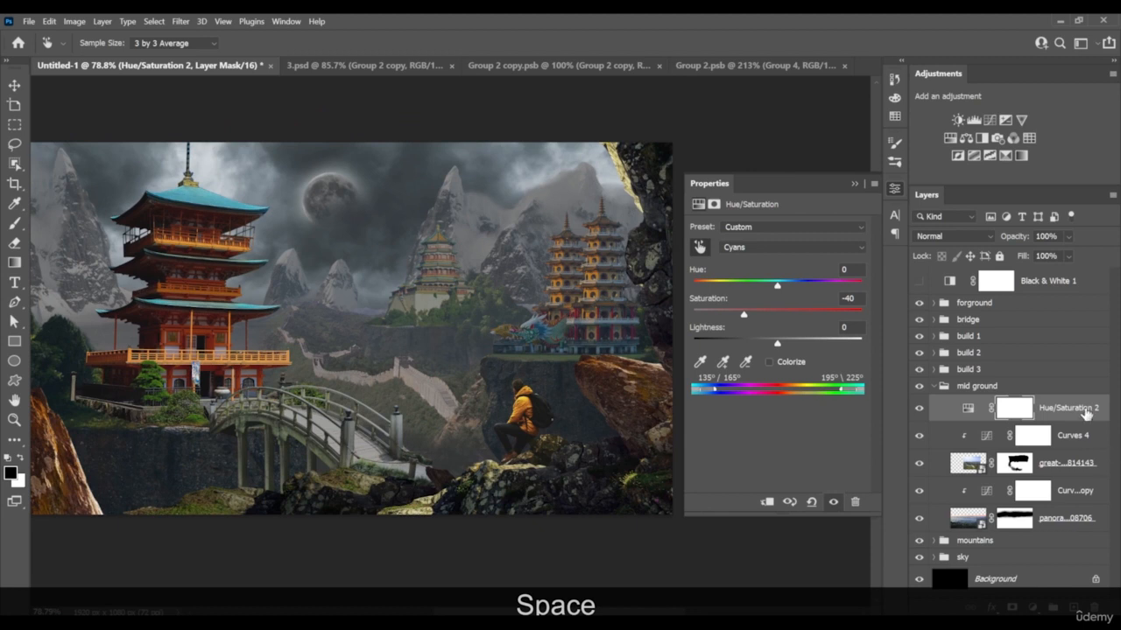
Try a copy of the Hue/Saturation adjustment clipped to the panorama layer, compare it on and off, and delete it
{"action": "mouse_move", "coordinate": [1086, 414]}
{"action": "left_mouse_down"}
{"action": "mouse_move", "coordinate": [1084, 469]}
{"action": "mouse_move", "coordinate": [1076, 410]}
{"action": "mouse_move", "coordinate": [1066, 412]}
{"action": "mouse_move", "coordinate": [1063, 464]}
{"action": "mouse_move", "coordinate": [1043, 487]}
{"action": "mouse_move", "coordinate": [1051, 503]}
{"action": "left_mouse_up"}
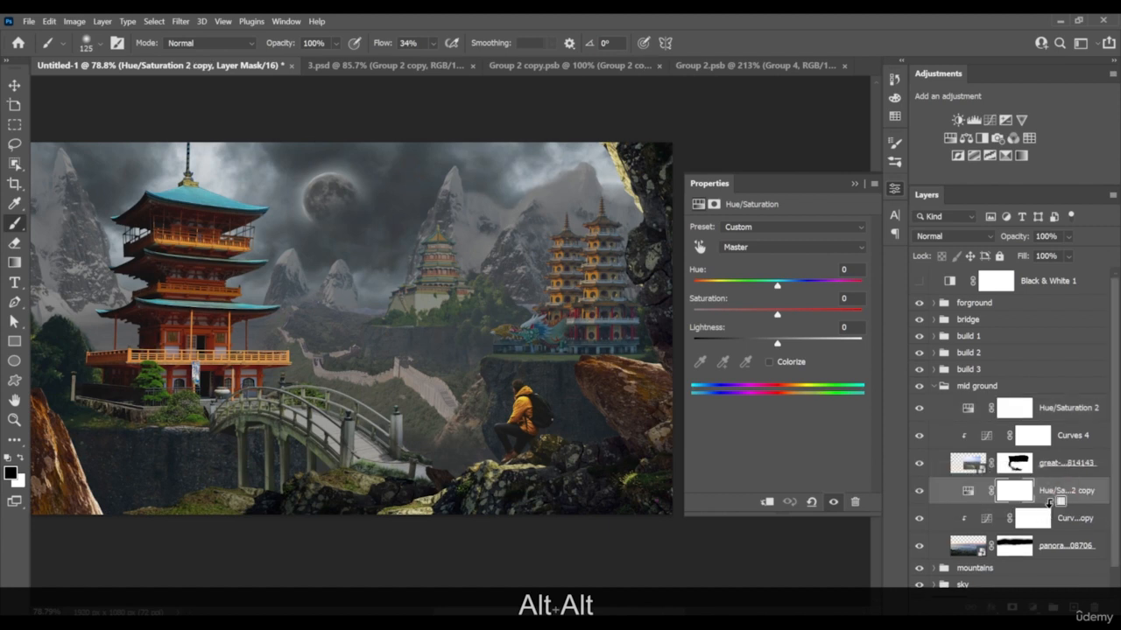
{"action": "left_click", "coordinate": [1050, 502], "text": "alt"}
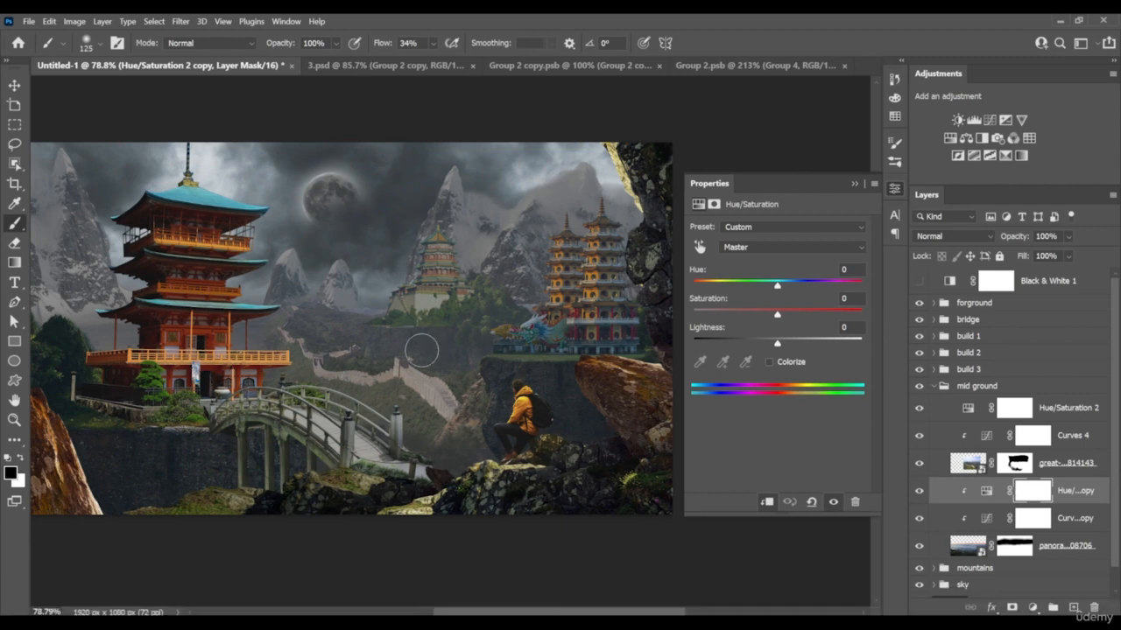
{"action": "left_click", "coordinate": [918, 492]}
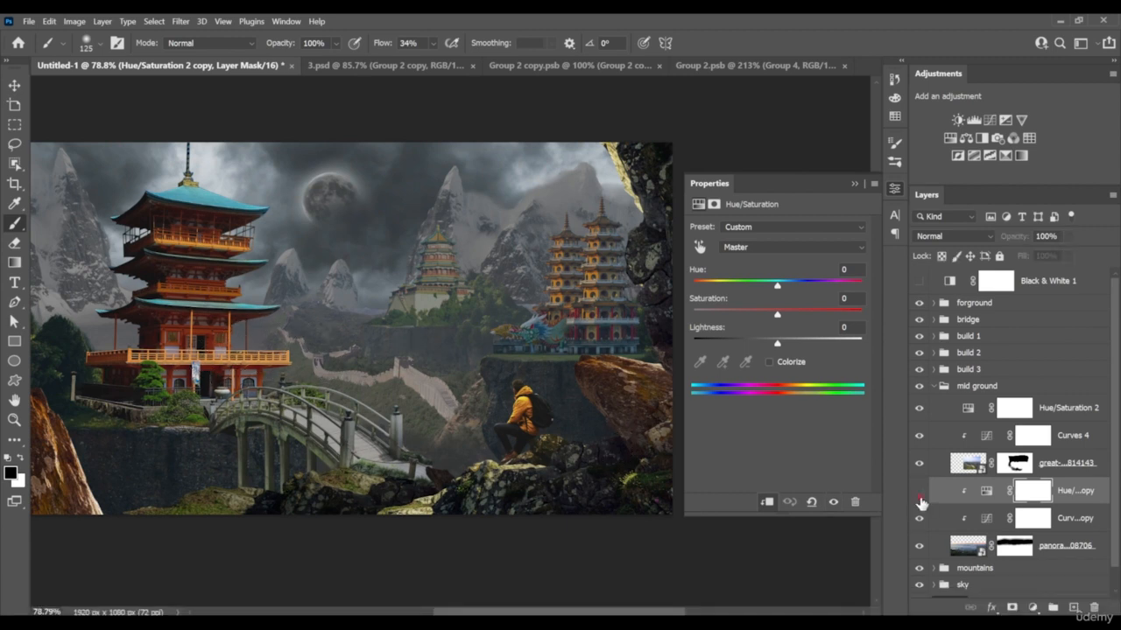
{"action": "left_click", "coordinate": [919, 496]}
{"action": "left_click", "coordinate": [919, 496]}
{"action": "left_click", "coordinate": [920, 496]}
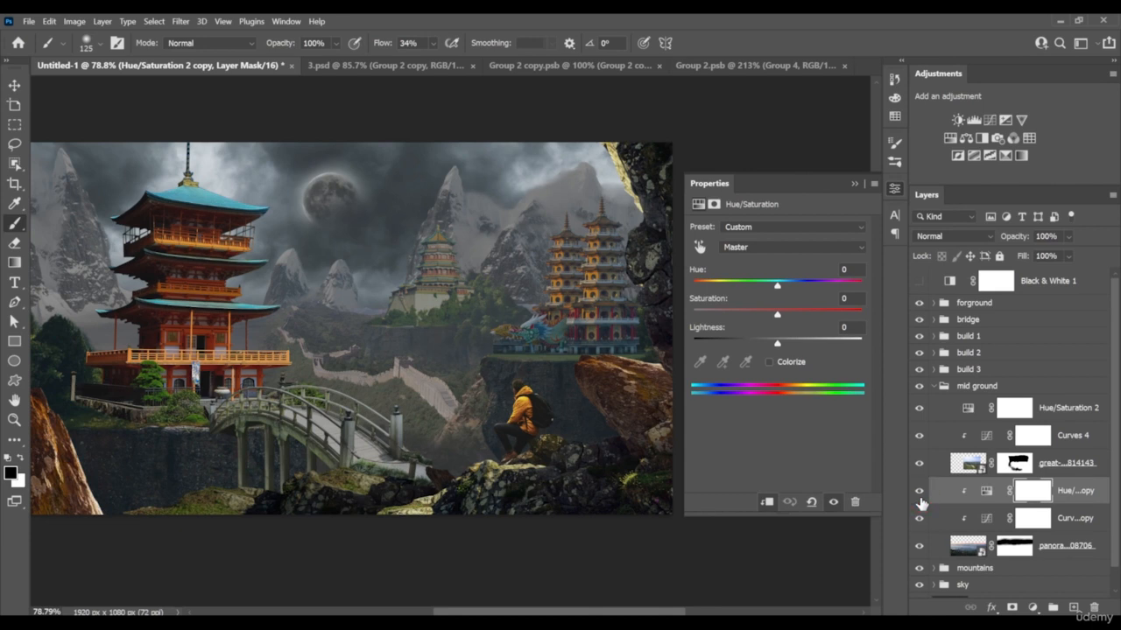
{"action": "key", "text": "Delete"}
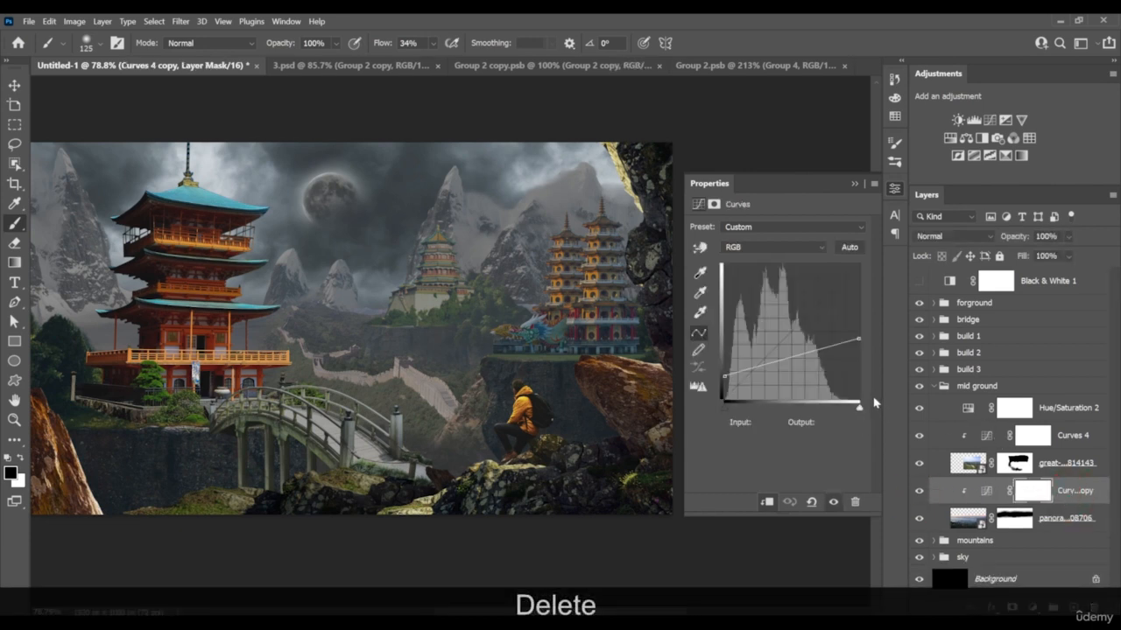
In the build 3 group, add a Hue/Saturation adjustment above the temple's Curves copy and clip it to the temple layer
{"action": "left_click", "coordinate": [937, 391]}
{"action": "left_click", "coordinate": [934, 386]}
{"action": "left_click", "coordinate": [933, 369]}
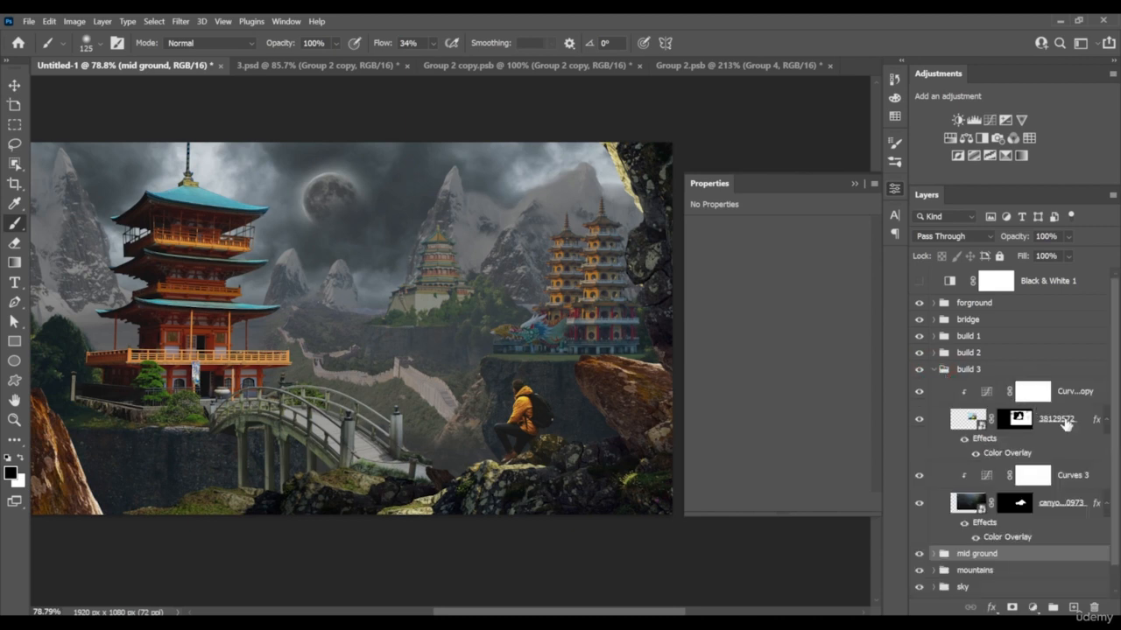
{"action": "left_click", "coordinate": [921, 504]}
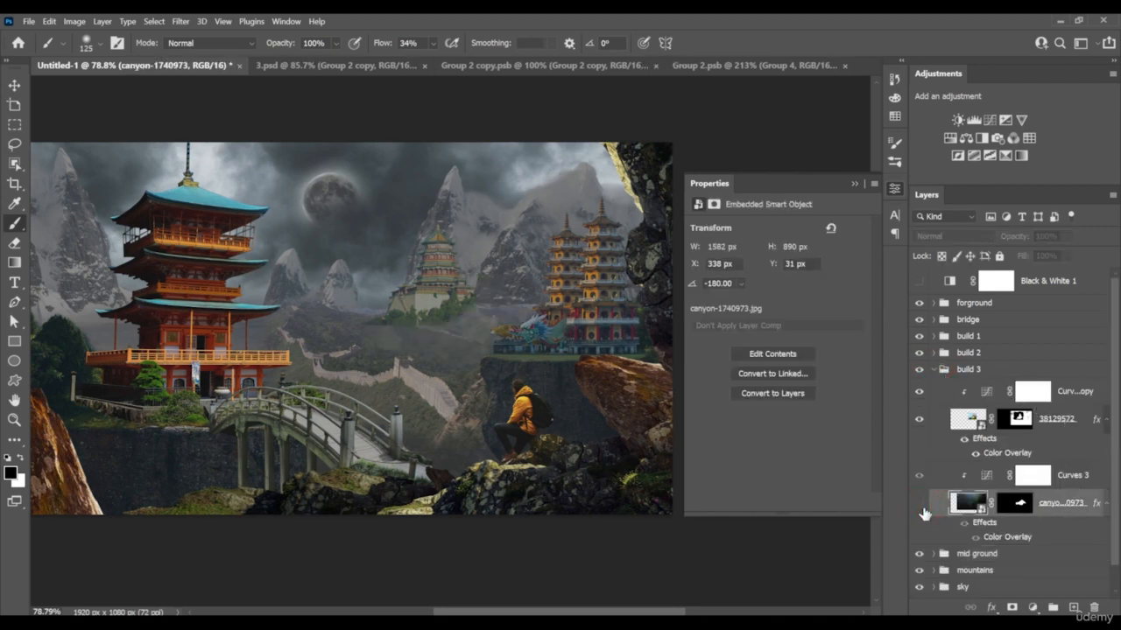
{"action": "left_click", "coordinate": [921, 504]}
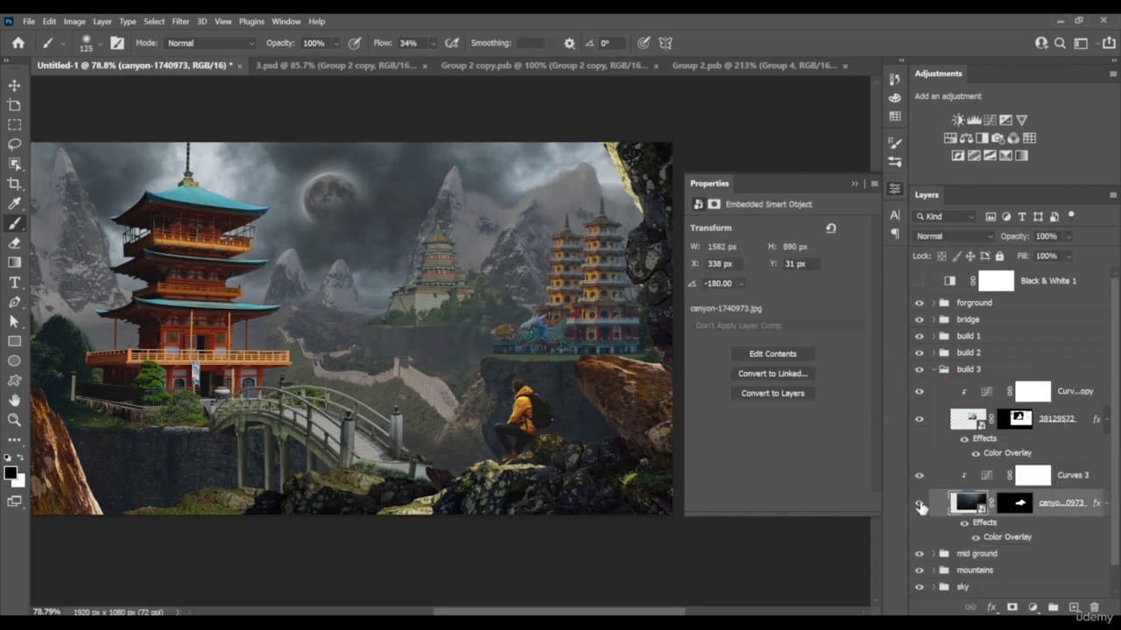
{"action": "left_click", "coordinate": [1073, 392]}
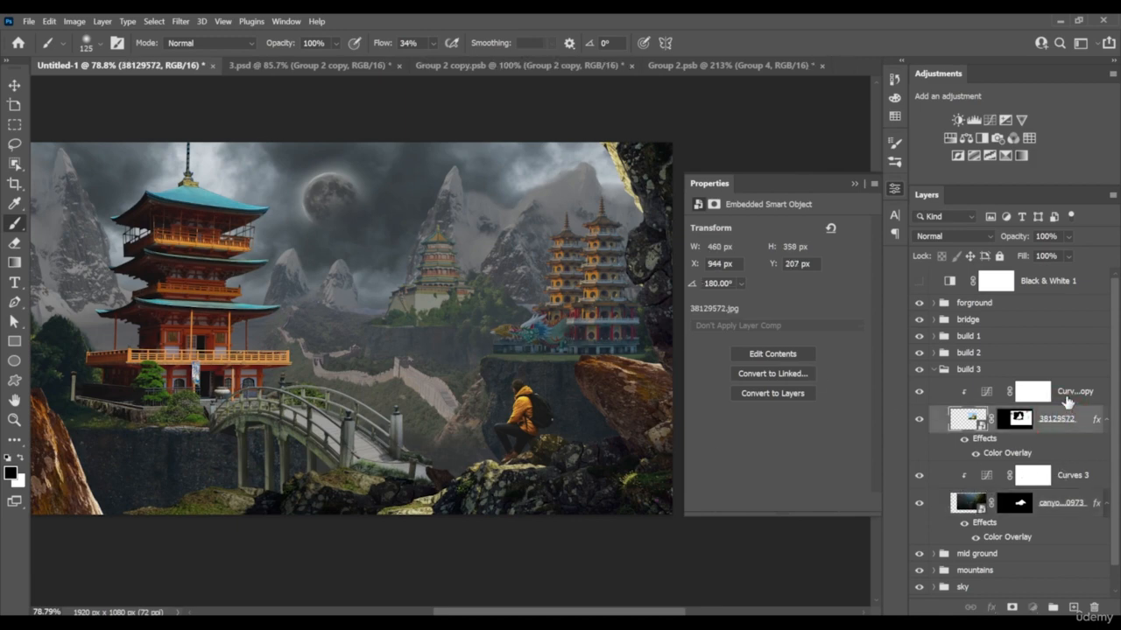
{"action": "left_click", "coordinate": [965, 138]}
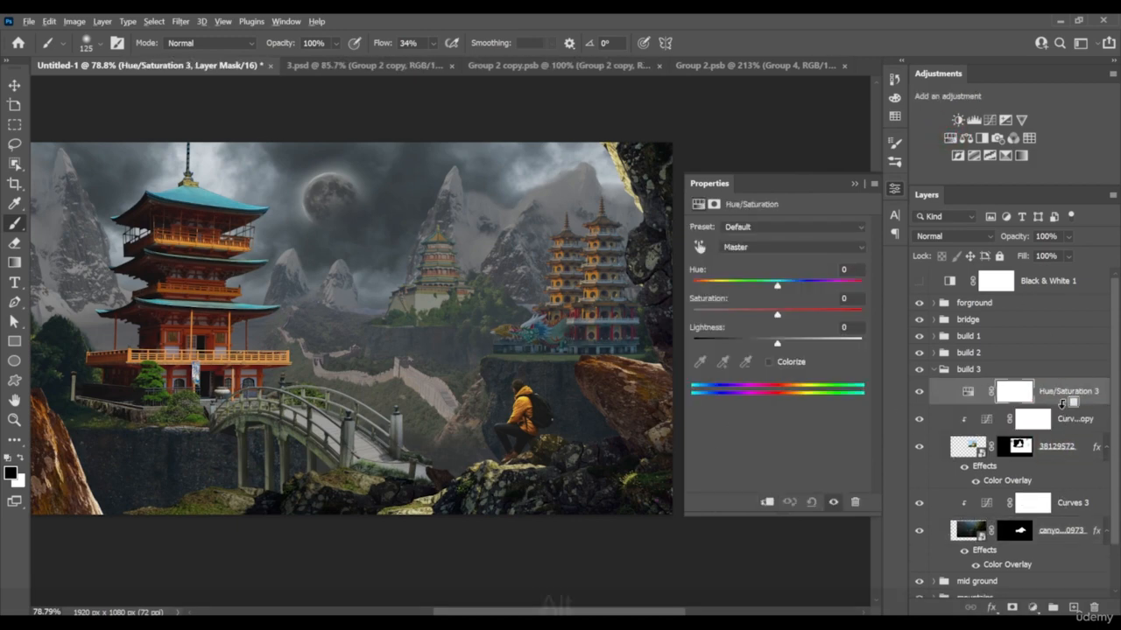
{"action": "key", "text": "alt"}
Sample the trees below the build 3 temple with on-image adjustment and lower the Greens saturation to -60
{"action": "scroll", "coordinate": [403, 285], "scroll_direction": "up", "scroll_amount": 5}
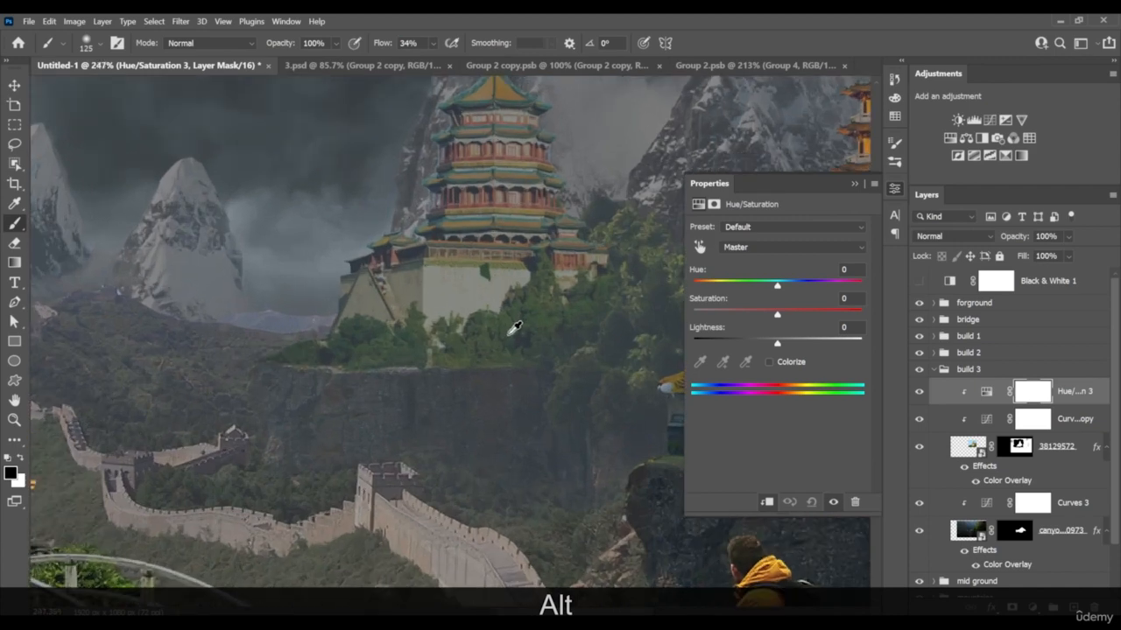
{"action": "key", "text": "alt+space"}
{"action": "left_click", "coordinate": [700, 247]}
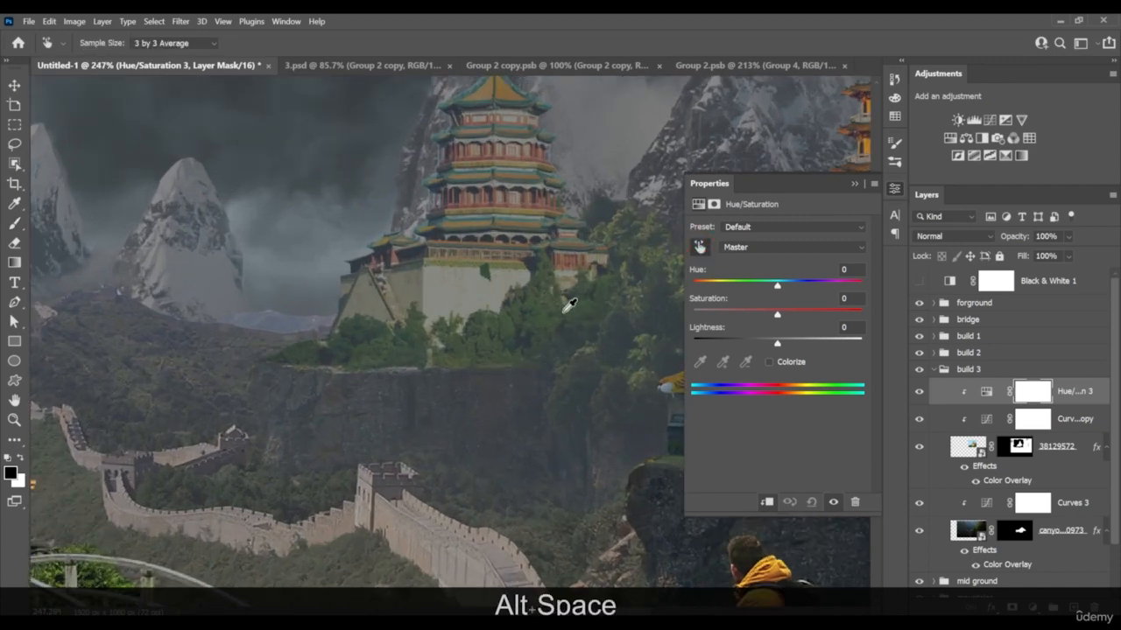
{"action": "left_click_drag", "start_coordinate": [550, 311], "coordinate": [486, 321]}
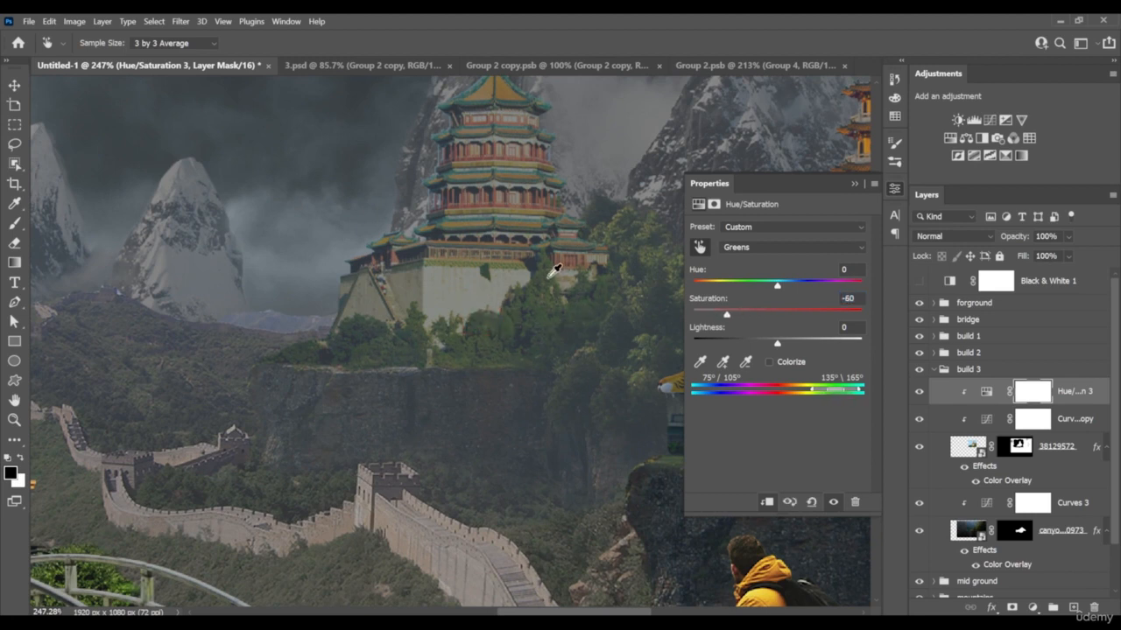
Try fully desaturating the Yellows of the build 3 temple, examine it at different zoom levels, and undo the Yellows change
{"action": "left_click_drag", "start_coordinate": [544, 287], "coordinate": [507, 290]}
{"action": "key", "text": "space"}
{"action": "left_click_drag", "start_coordinate": [643, 313], "coordinate": [607, 375]}
{"action": "key", "text": "space"}
{"action": "scroll", "coordinate": [521, 329], "scroll_direction": "up", "scroll_amount": 1}
{"action": "key", "text": "space"}
{"action": "scroll", "coordinate": [541, 380], "scroll_direction": "down", "scroll_amount": 5}
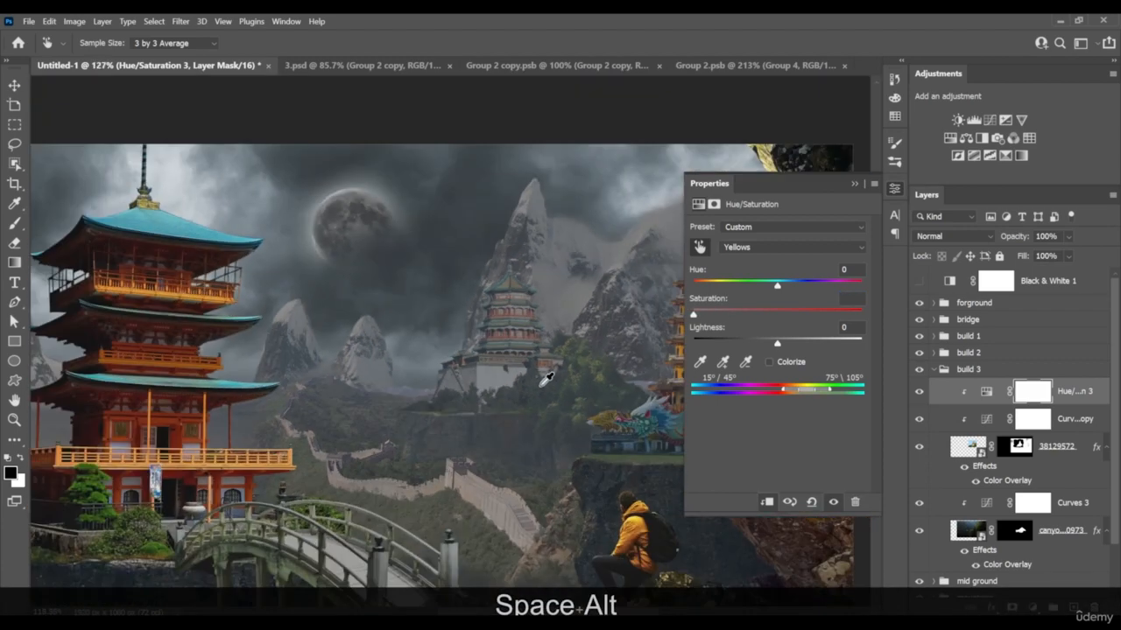
{"action": "scroll", "coordinate": [540, 389], "scroll_direction": "up", "scroll_amount": 7}
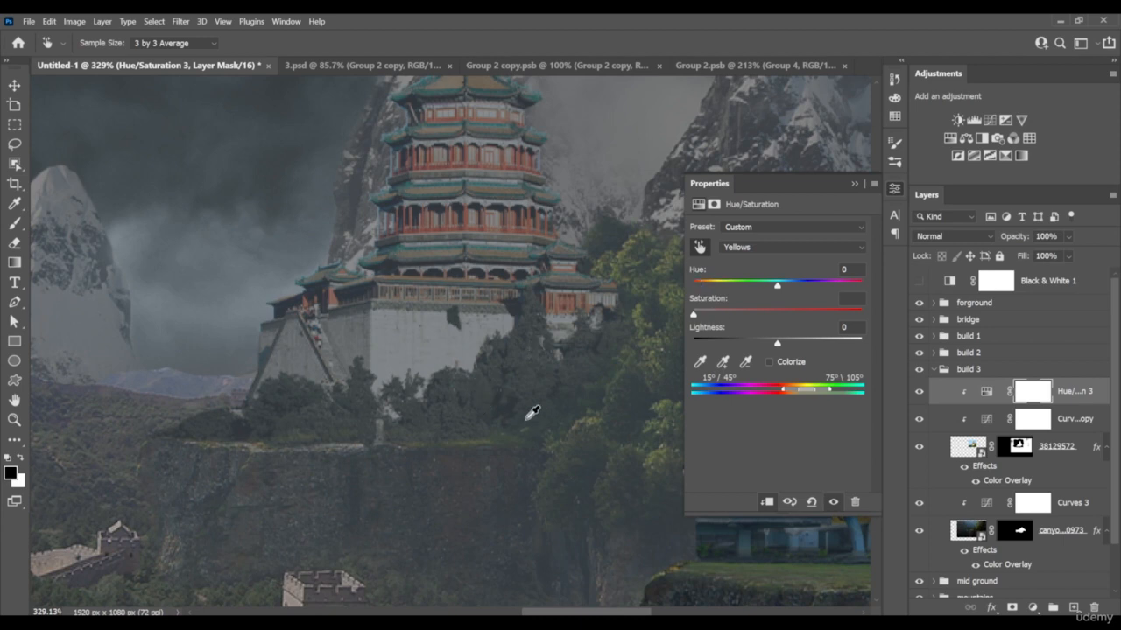
{"action": "key", "text": "ctrl+z"}
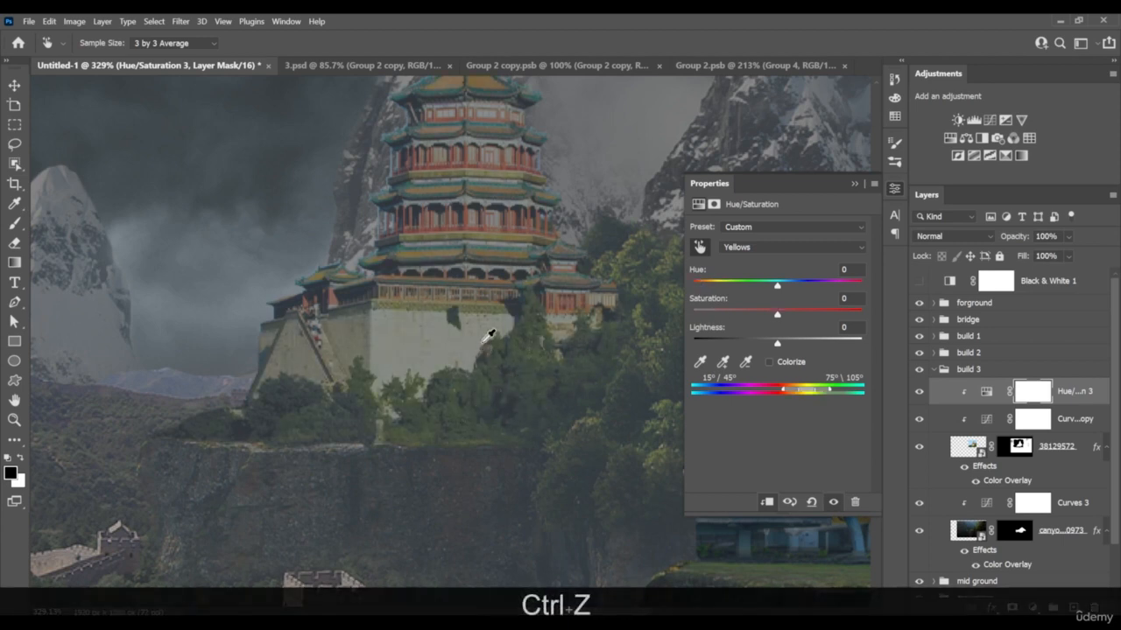
Undo a further Greens reduction and lower the build 3 temple's Yellows saturation to -69
{"action": "left_click", "coordinate": [701, 247]}
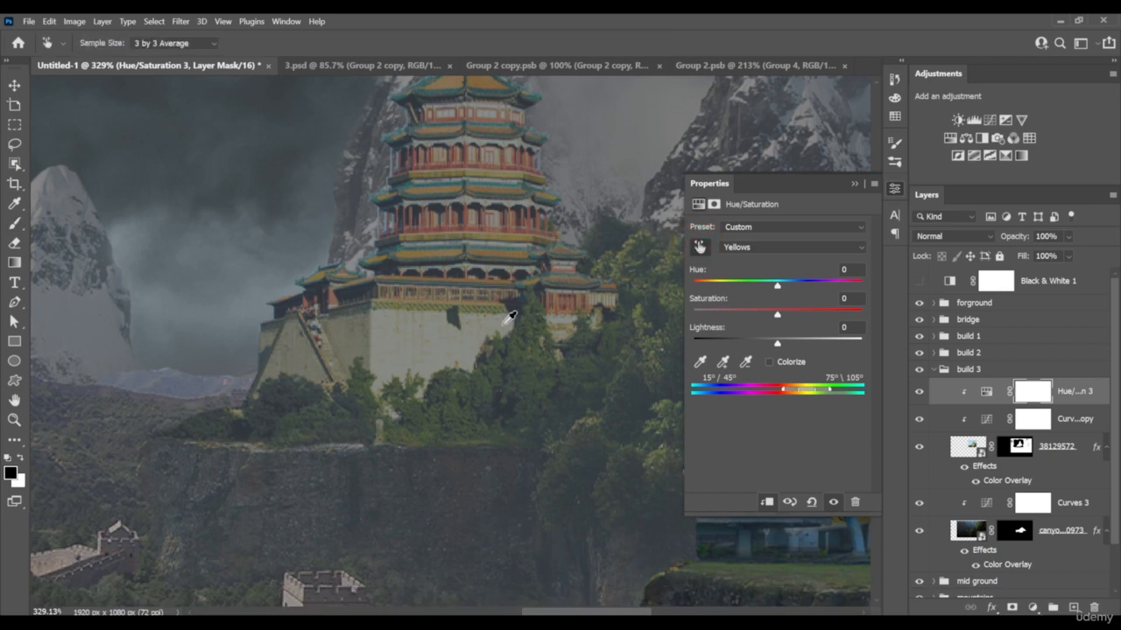
{"action": "left_click_drag", "start_coordinate": [508, 343], "coordinate": [432, 386]}
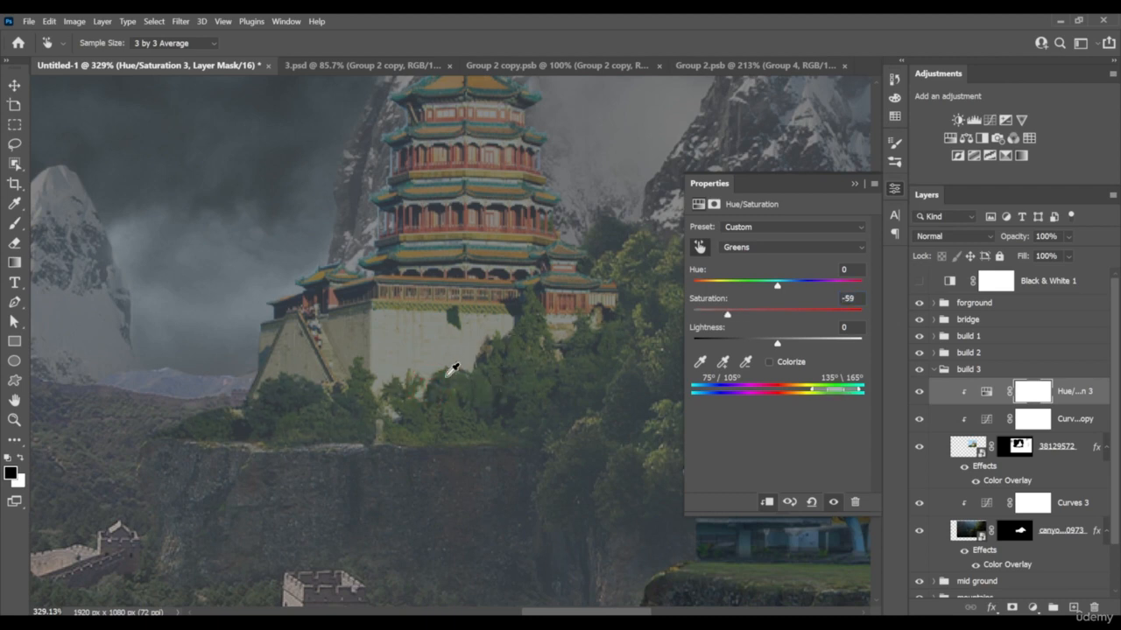
{"action": "key", "text": "ctrl+z"}
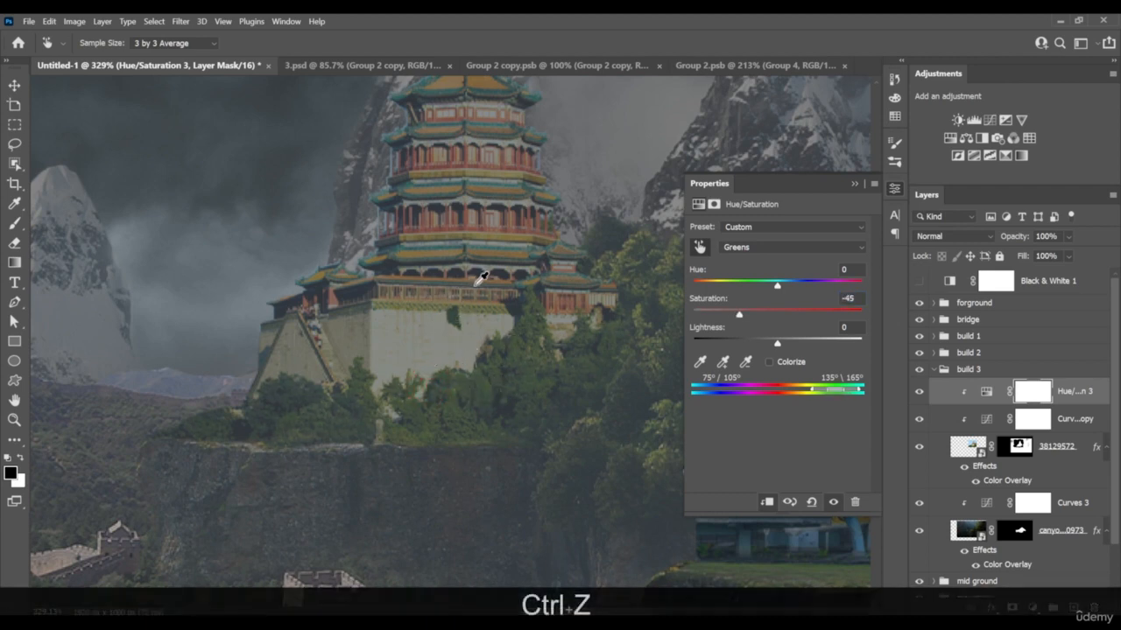
{"action": "left_click_drag", "start_coordinate": [477, 300], "coordinate": [425, 314]}
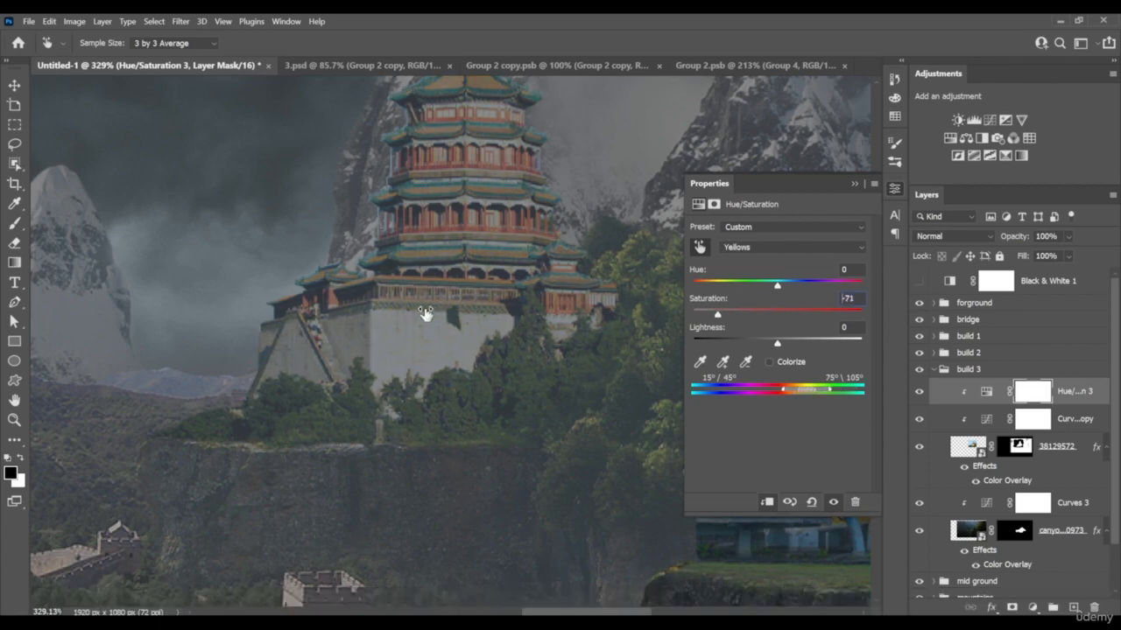
{"action": "scroll", "coordinate": [426, 314], "scroll_direction": "down", "scroll_amount": 8}
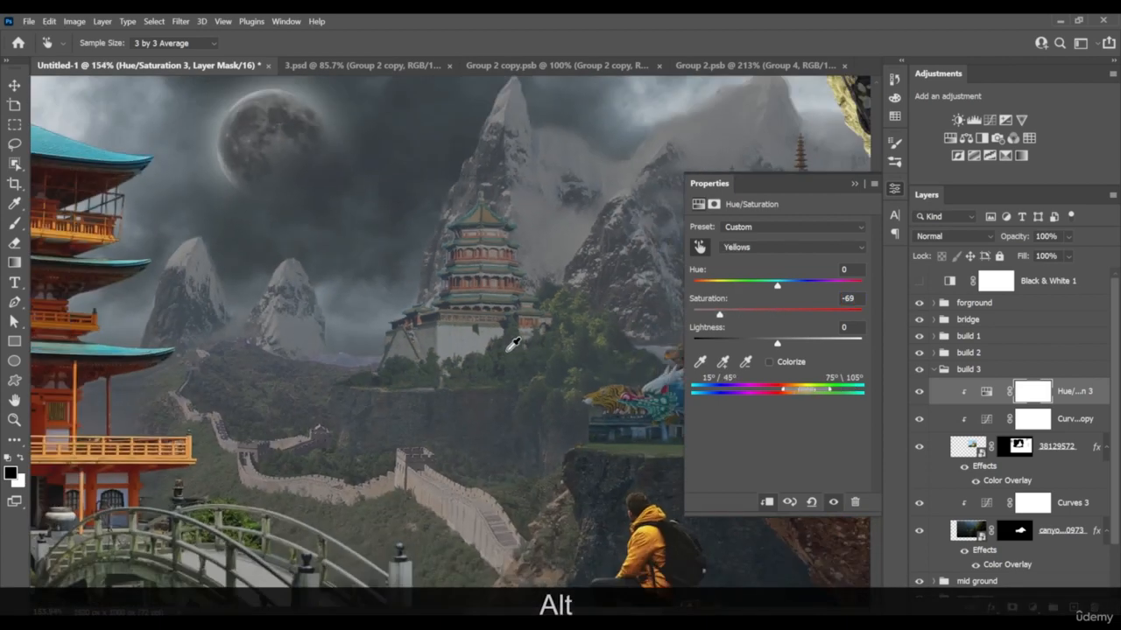
Sample the dark foliage beside the temple base and lower the build 3 Cyans saturation to -39
{"action": "scroll", "coordinate": [457, 352], "scroll_direction": "up", "scroll_amount": 7}
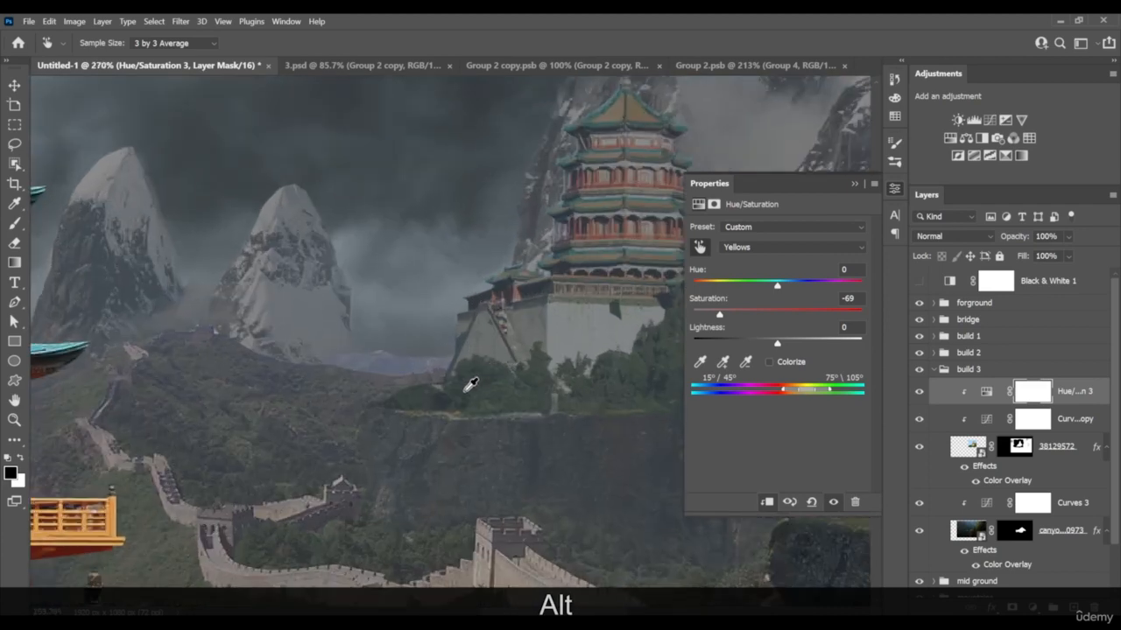
{"action": "left_click", "coordinate": [464, 401]}
{"action": "left_click_drag", "start_coordinate": [464, 401], "coordinate": [426, 367]}
{"action": "scroll", "coordinate": [477, 394], "scroll_direction": "down", "scroll_amount": 2}
{"action": "scroll", "coordinate": [488, 396], "scroll_direction": "down", "scroll_amount": 2}
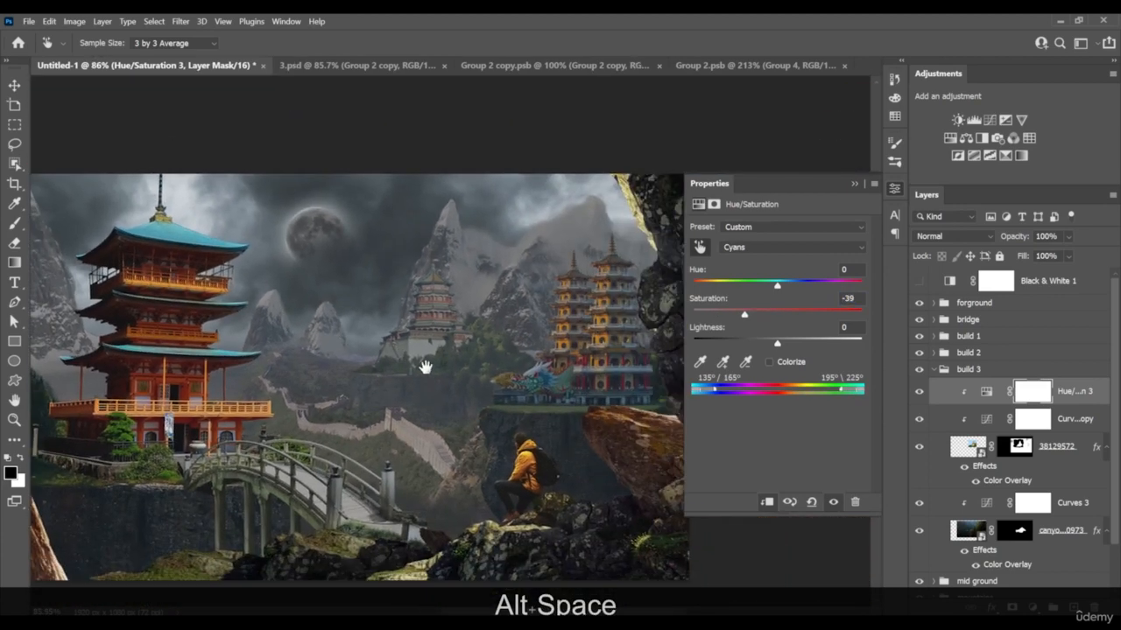
Undo the trial change to the canyon's Curves 3 and set the temple's Curves copy black point to output 58
{"action": "scroll", "coordinate": [448, 335], "scroll_direction": "up", "scroll_amount": 2}
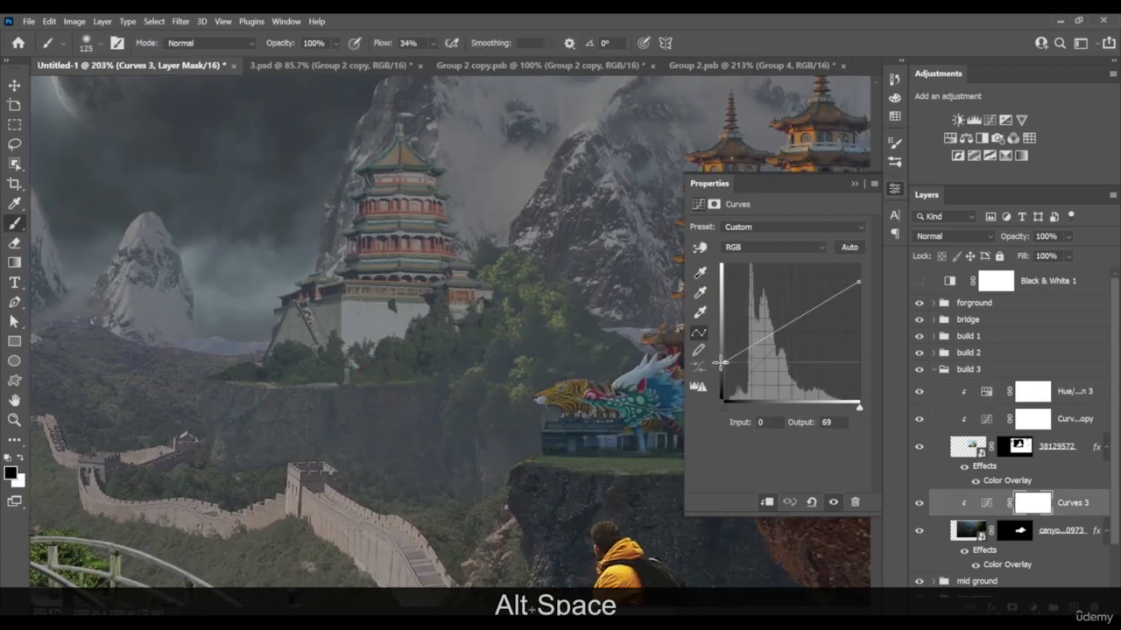
{"action": "key", "text": "ctrl+z"}
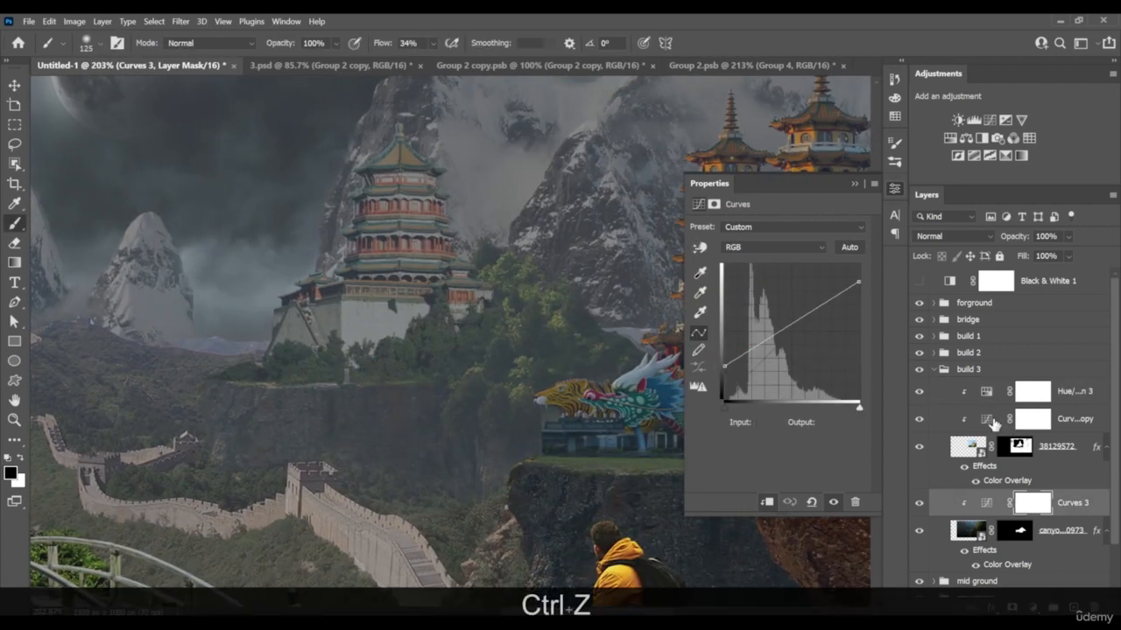
{"action": "left_click", "coordinate": [993, 424]}
{"action": "left_click_drag", "start_coordinate": [719, 374], "coordinate": [717, 369]}
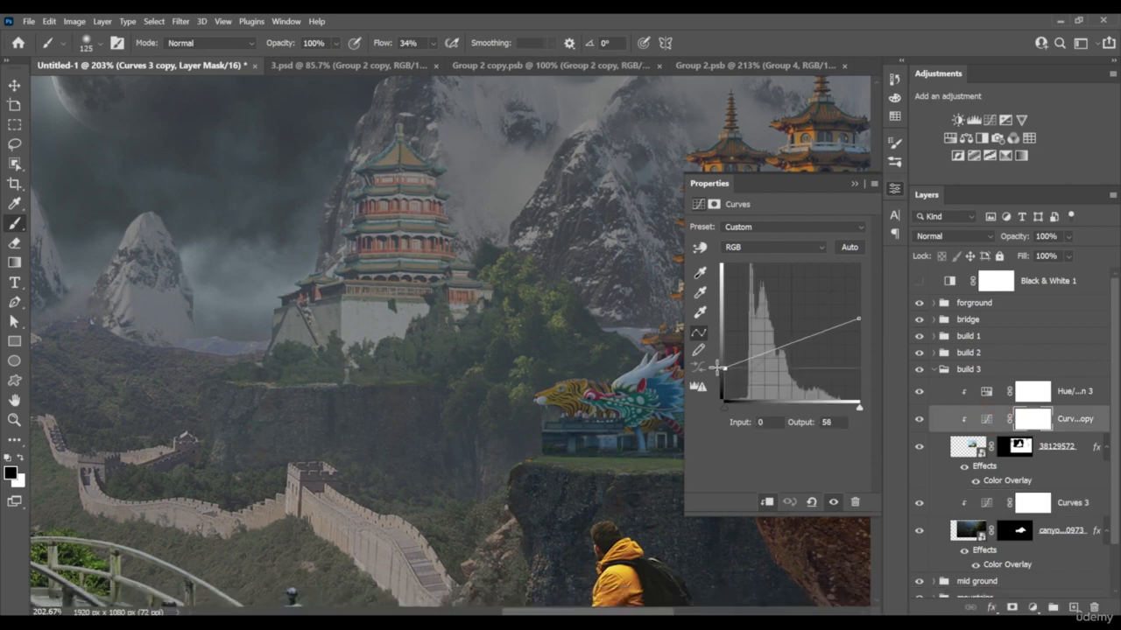
Lower the white point of the build 3 temple's Curves copy to output 144
{"action": "left_click", "coordinate": [856, 322]}
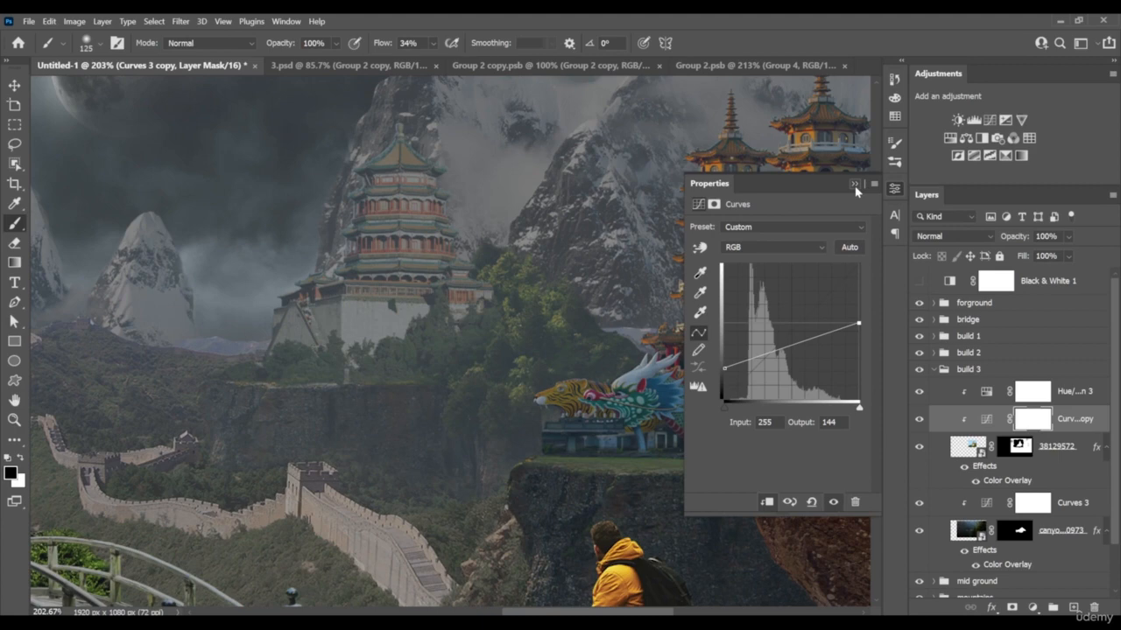
{"action": "left_click", "coordinate": [855, 184]}
{"action": "scroll", "coordinate": [275, 388], "scroll_direction": "up", "scroll_amount": 6, "text": "alt"}
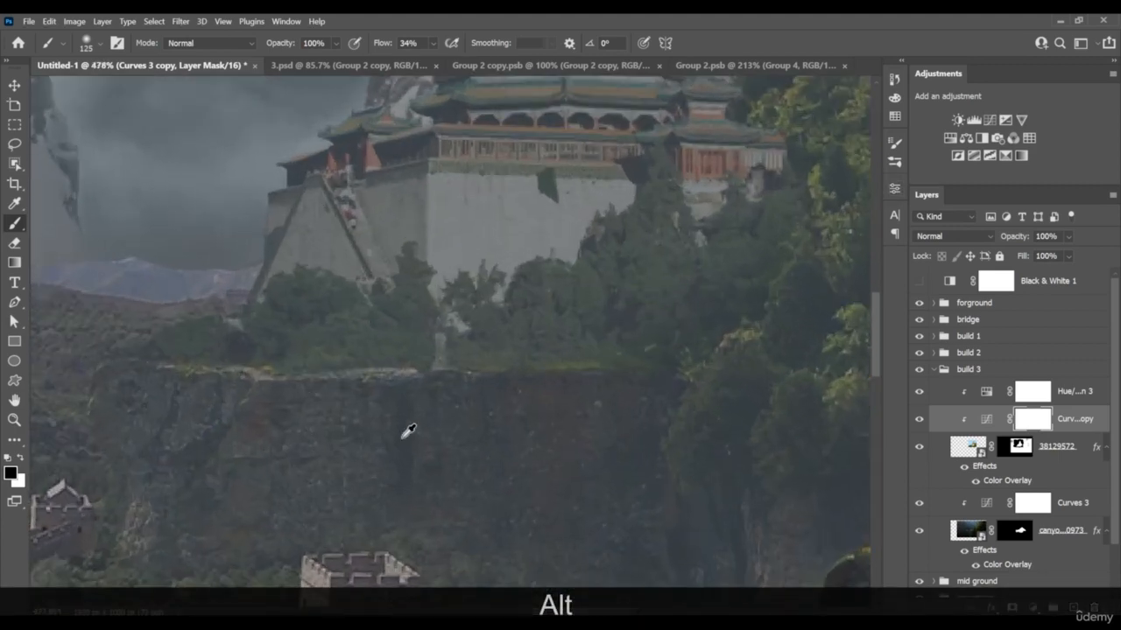
Touch up the mask of temple layer 38129572 around the foliage at the temple's base with the brush
{"action": "mouse_move", "coordinate": [543, 323]}
{"action": "left_mouse_down"}
{"action": "mouse_move", "coordinate": [498, 397]}
{"action": "mouse_move", "coordinate": [532, 420]}
{"action": "mouse_move", "coordinate": [490, 426]}
{"action": "left_mouse_up"}
{"action": "scroll", "coordinate": [562, 380], "scroll_direction": "down", "scroll_amount": 11, "text": "alt"}
{"action": "scroll", "coordinate": [482, 358], "scroll_direction": "up", "scroll_amount": 4, "text": "alt"}
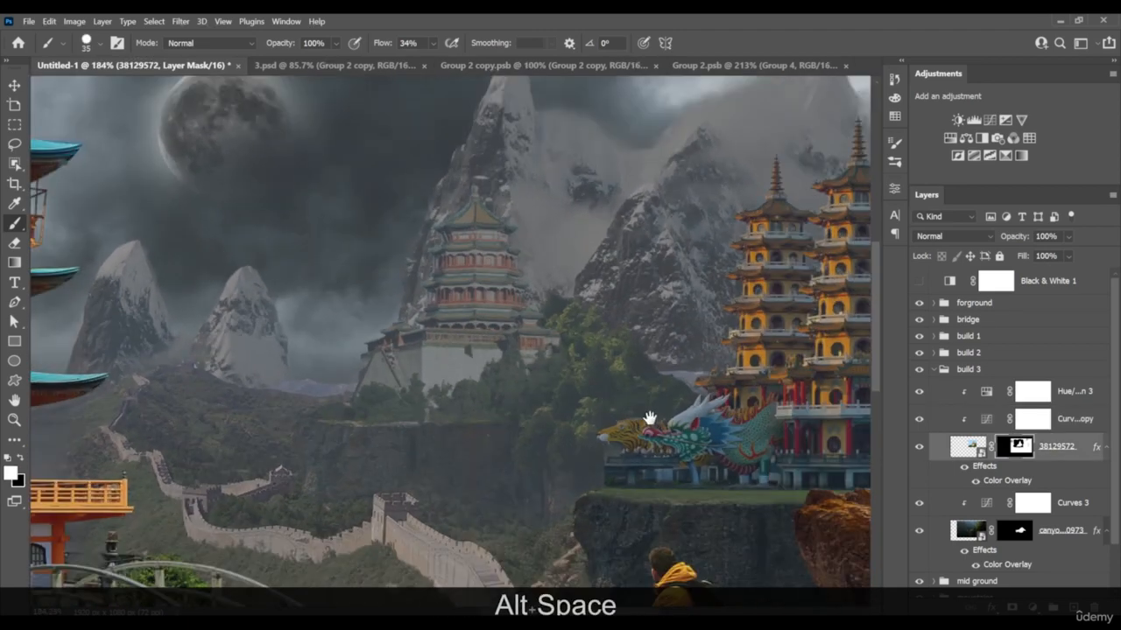
{"action": "left_click_drag", "start_coordinate": [651, 420], "coordinate": [637, 412]}
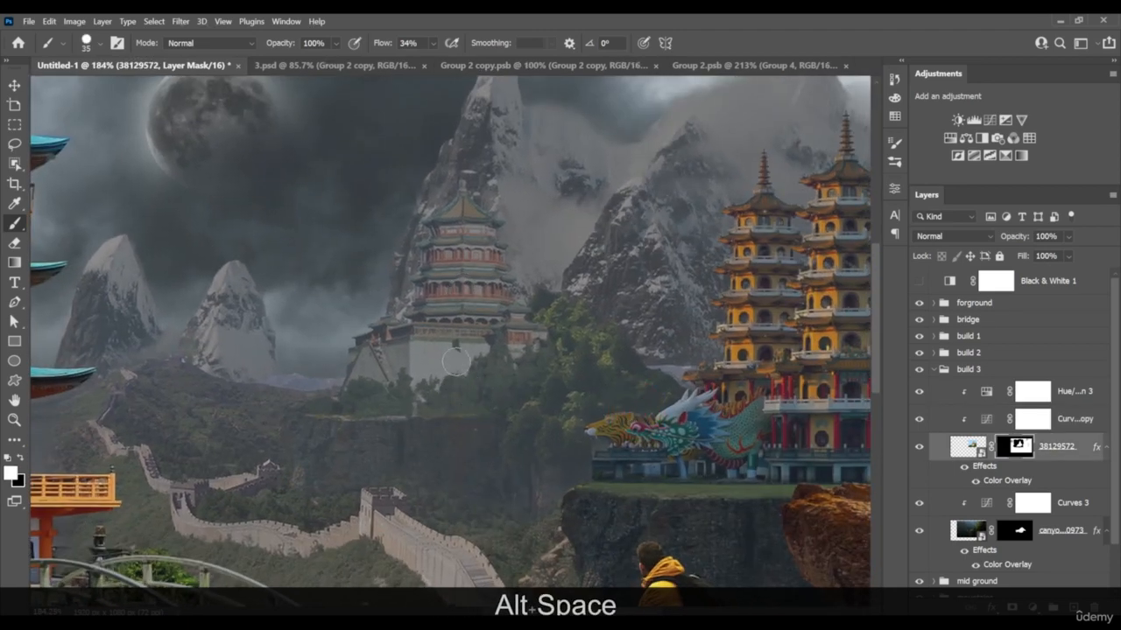
Add a clipped Hue/Saturation adjustment above the build 3 canyon's Curves 3 and lower its Yellows saturation to -69
{"action": "left_click", "coordinate": [1032, 502]}
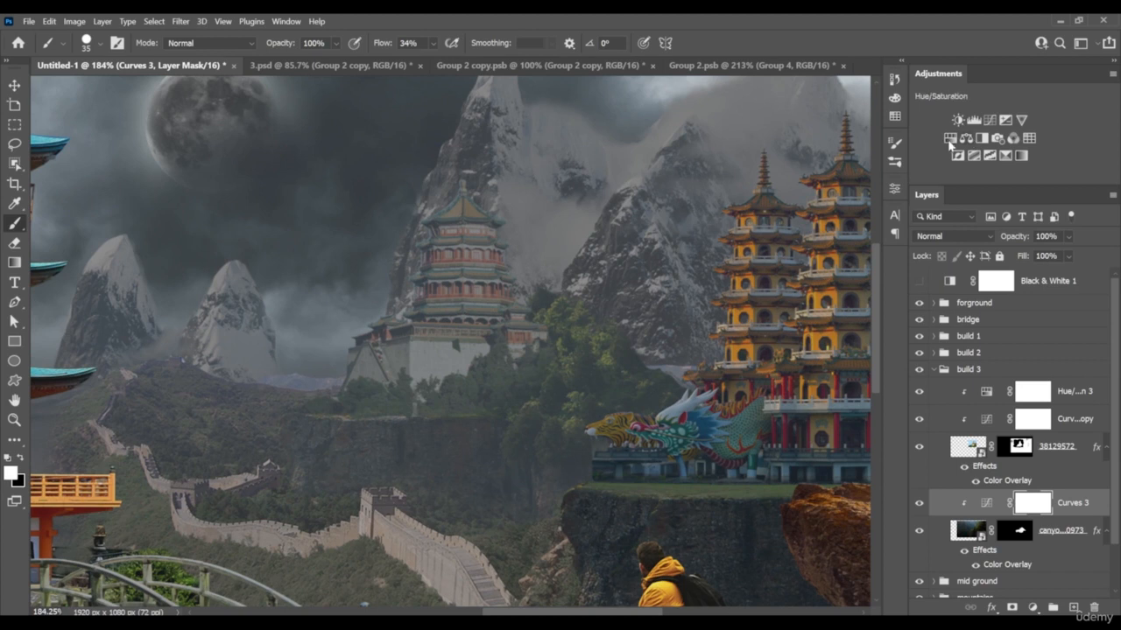
{"action": "left_click", "coordinate": [950, 139]}
{"action": "left_click", "coordinate": [1064, 516], "text": "alt"}
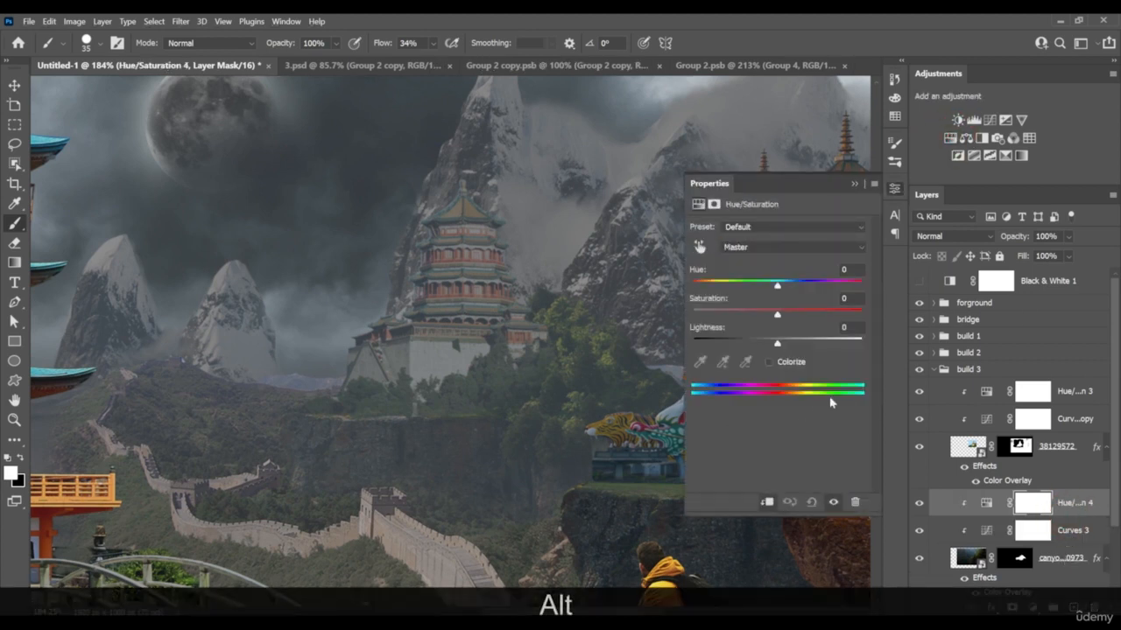
{"action": "left_click", "coordinate": [699, 247]}
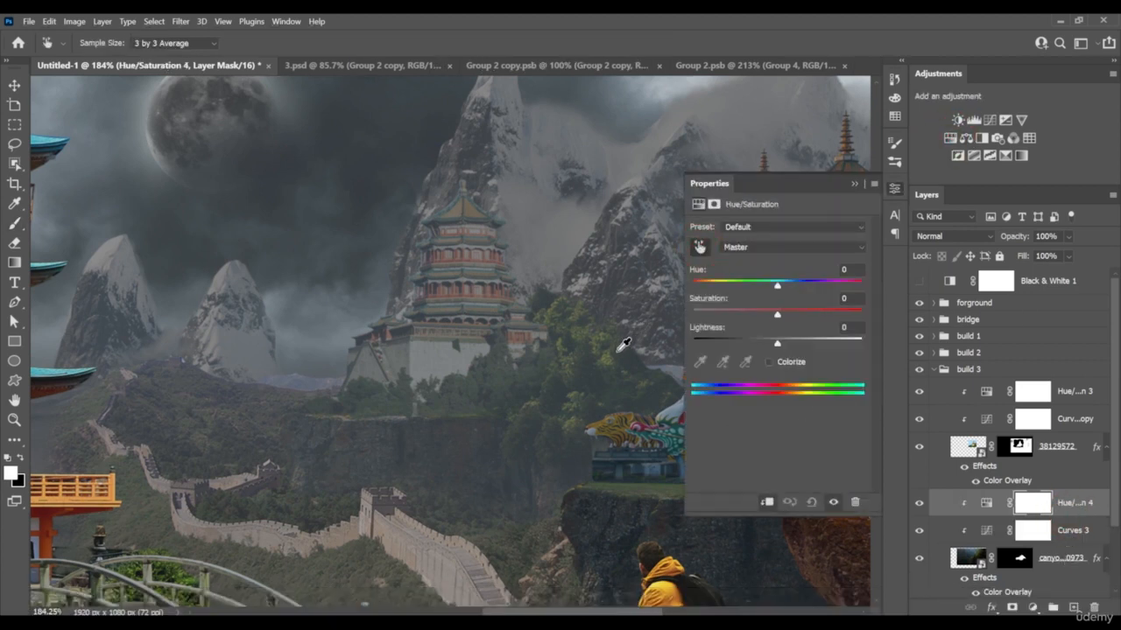
{"action": "left_click_drag", "start_coordinate": [614, 349], "coordinate": [530, 330]}
{"action": "scroll", "coordinate": [622, 342], "scroll_direction": "down", "scroll_amount": 12, "text": "alt"}
{"action": "scroll", "coordinate": [483, 376], "scroll_direction": "up", "scroll_amount": 8, "text": "alt"}
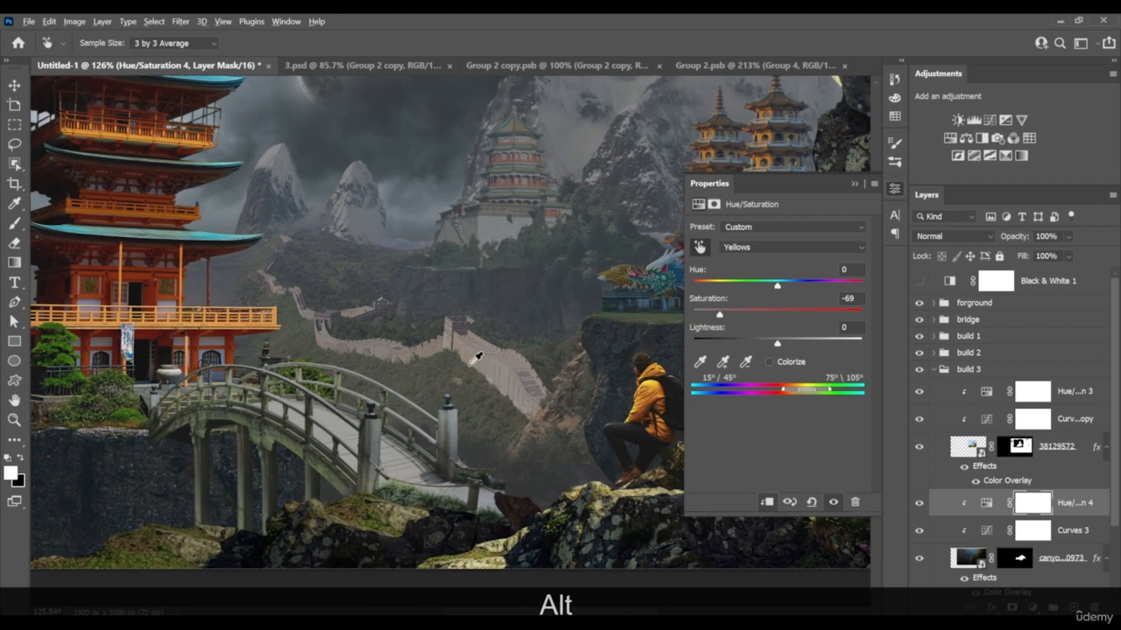
Collapse the build 3 group, expand mid ground, and clip its Hue/Saturation 2 adjustment to the great wall layer
{"action": "scroll", "coordinate": [504, 367], "scroll_direction": "up", "scroll_amount": 6, "text": "alt"}
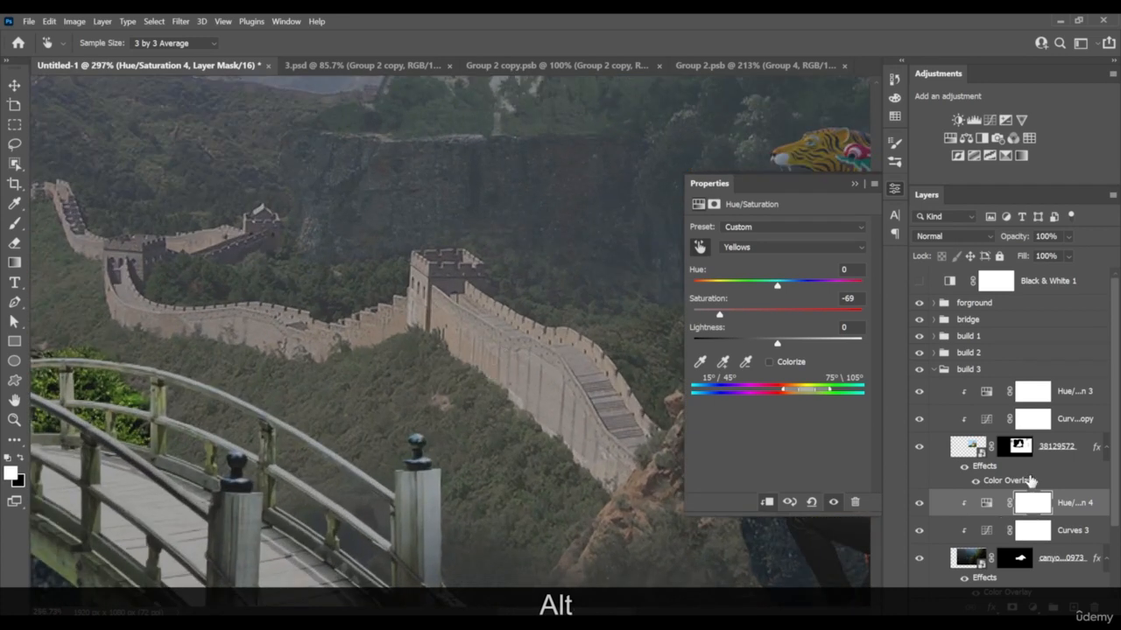
{"action": "left_click", "coordinate": [937, 376]}
{"action": "left_click", "coordinate": [934, 370]}
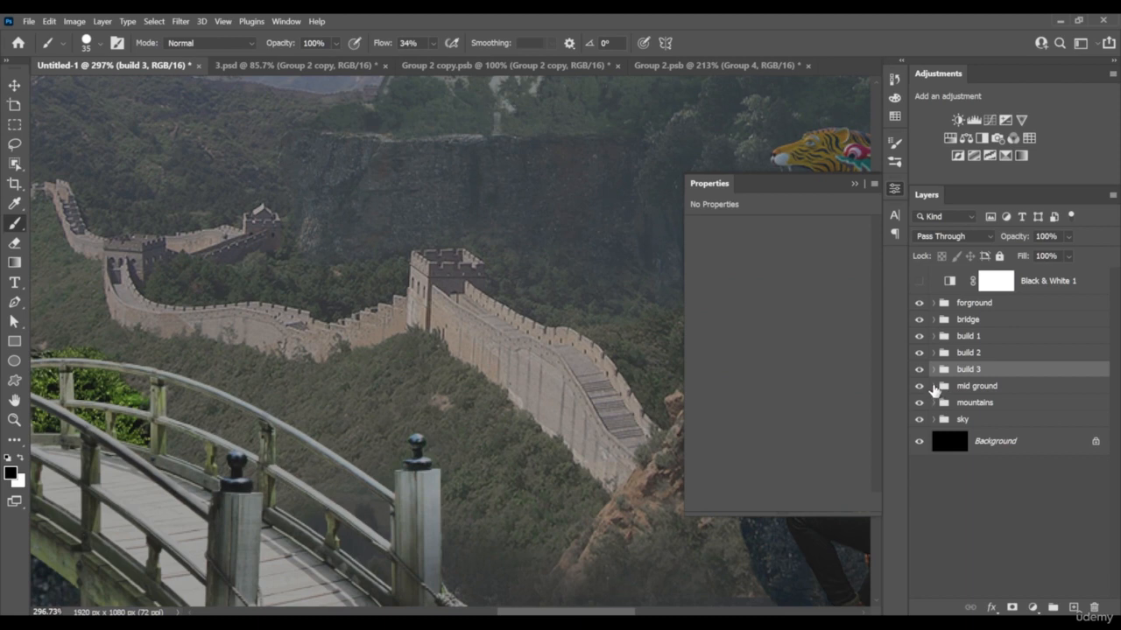
{"action": "left_click", "coordinate": [934, 387]}
{"action": "left_click", "coordinate": [1014, 408]}
{"action": "left_click", "coordinate": [968, 408]}
{"action": "key", "text": "alt"}
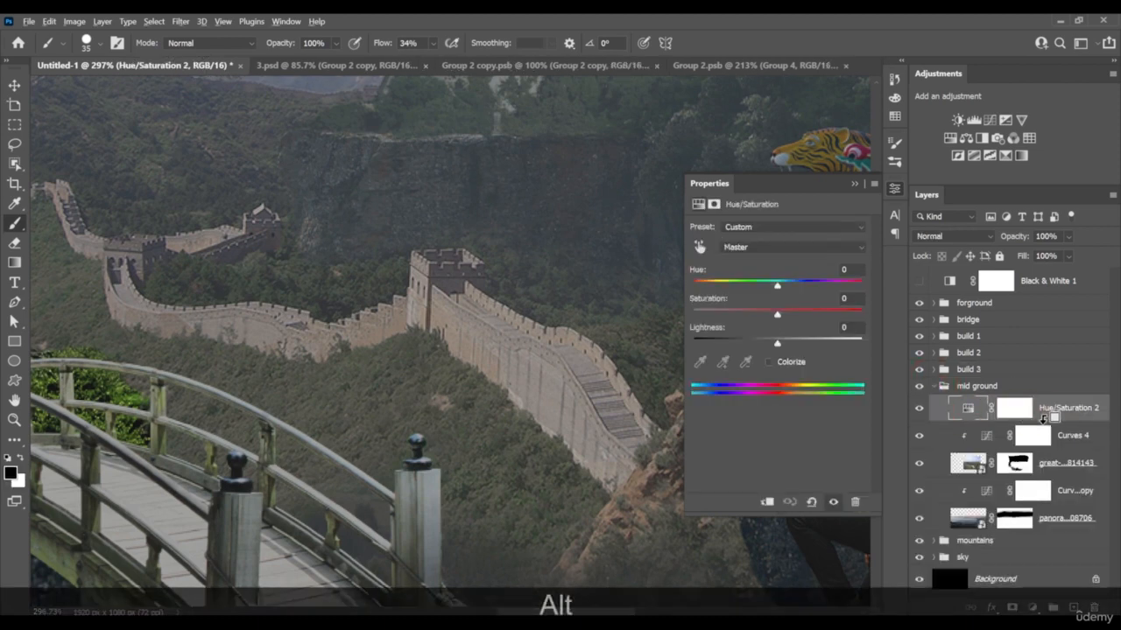
{"action": "left_click", "coordinate": [1044, 419], "text": "alt"}
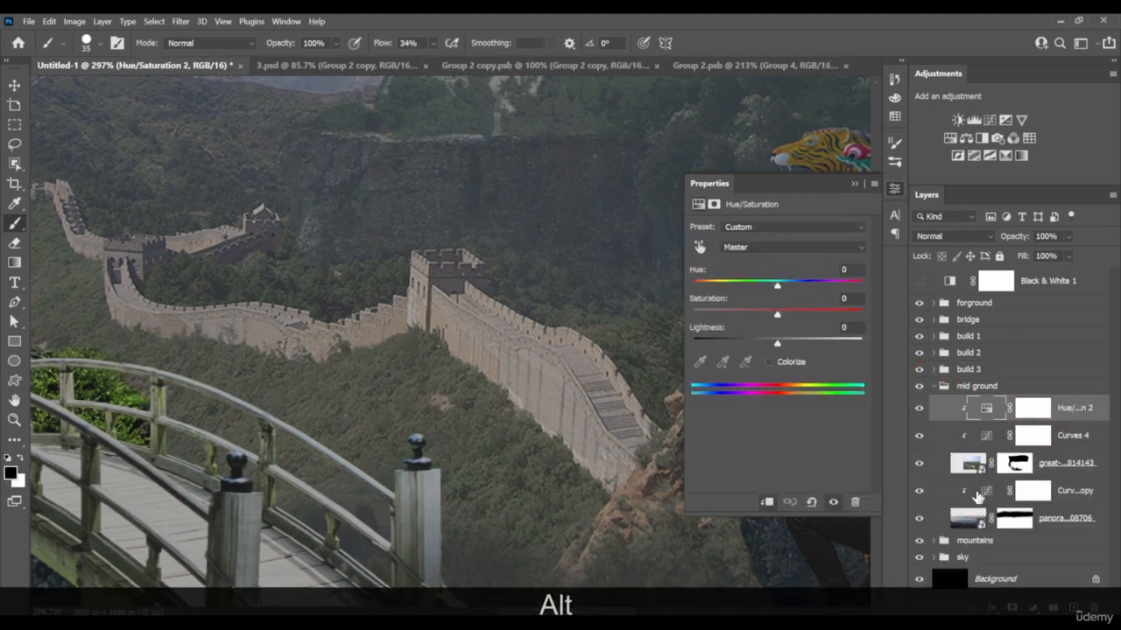
{"action": "left_click", "coordinate": [934, 541]}
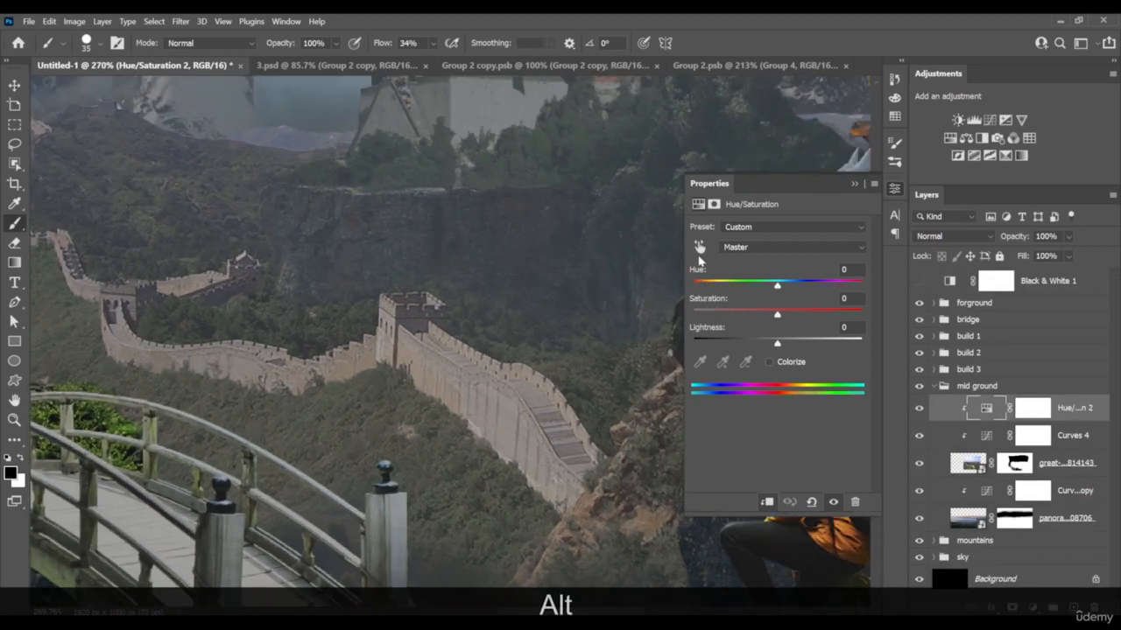
Sample the great wall's stone and reduce the Reds saturation of Hue/Saturation 2 to -100
{"action": "left_click", "coordinate": [699, 247]}
{"action": "left_click_drag", "start_coordinate": [452, 386], "coordinate": [324, 395]}
{"action": "scroll", "coordinate": [480, 402], "scroll_direction": "down", "scroll_amount": 10}
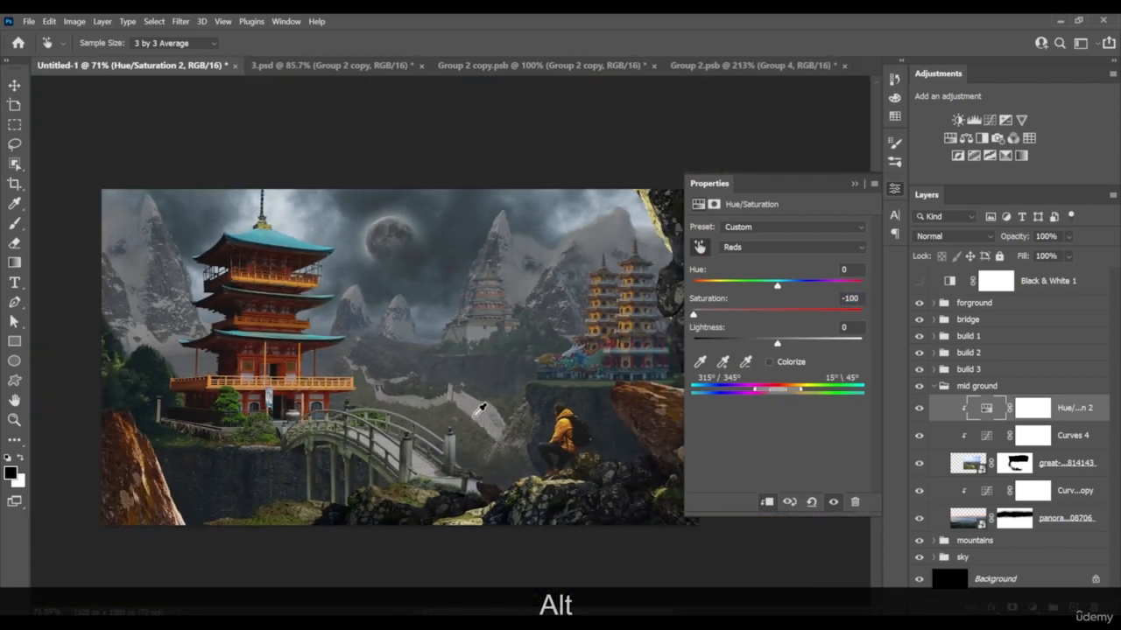
{"action": "left_click_drag", "start_coordinate": [463, 400], "coordinate": [495, 412]}
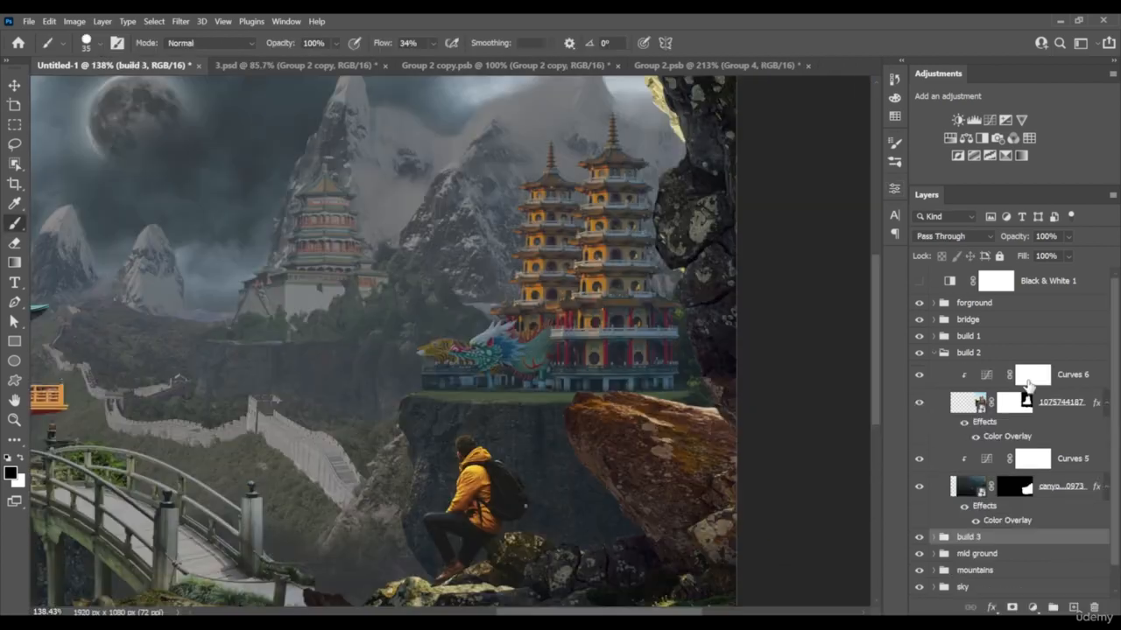
Add a clipped Hue/Saturation adjustment above build 2's Curves 6 and lower the pagodas' Yellows saturation to -100
{"action": "left_click", "coordinate": [1029, 381]}
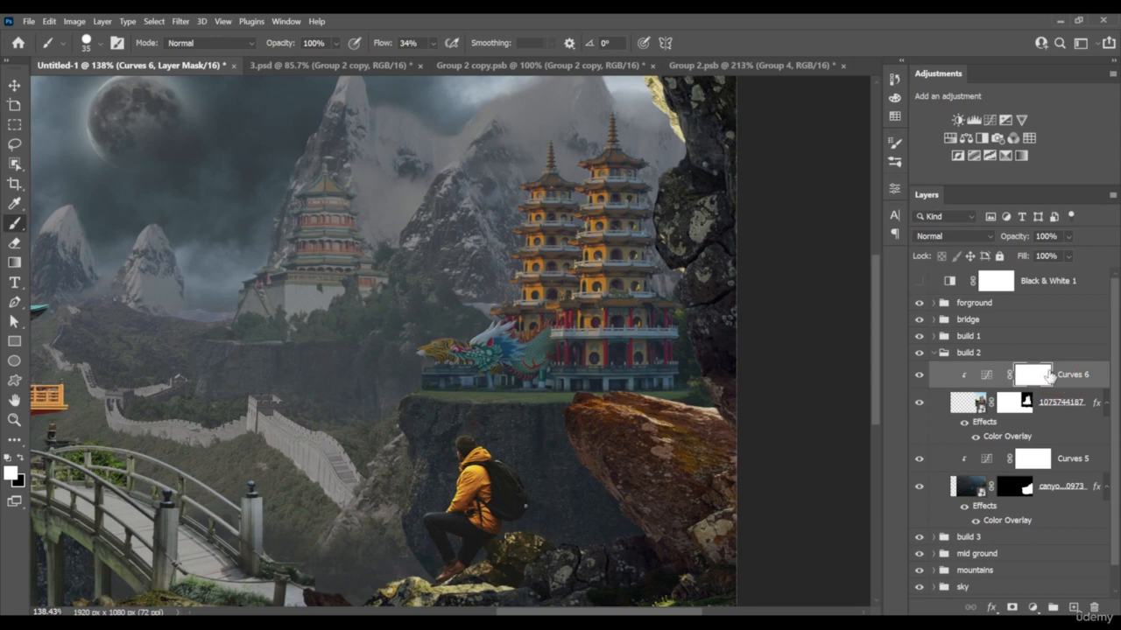
{"action": "left_click", "coordinate": [950, 138]}
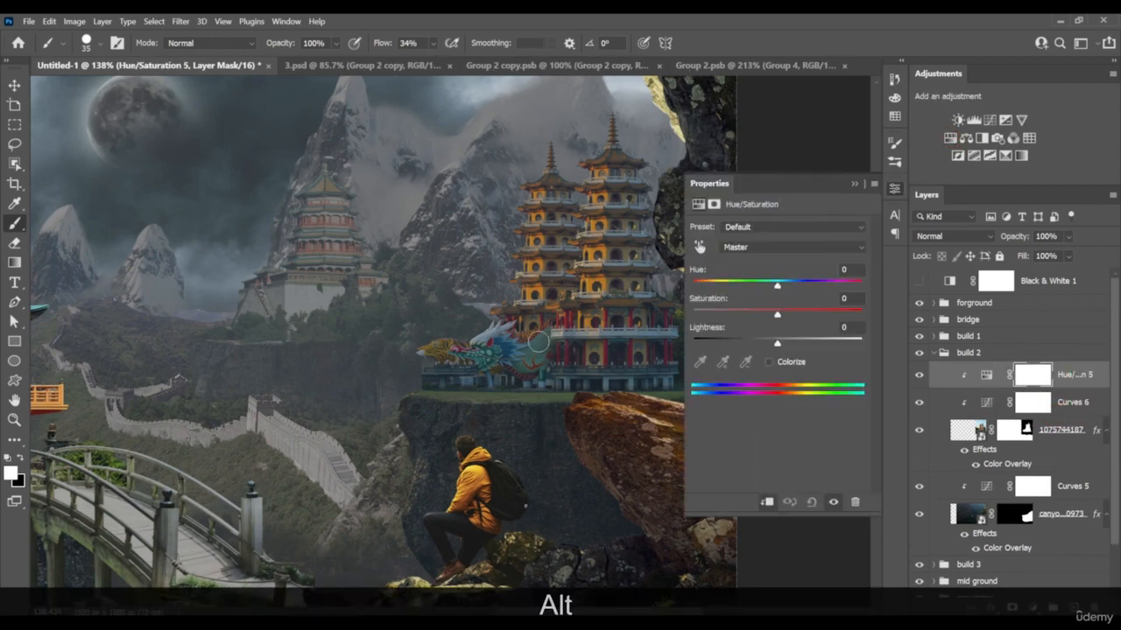
{"action": "left_click_drag", "start_coordinate": [538, 342], "coordinate": [410, 394]}
{"action": "scroll", "coordinate": [448, 313], "scroll_direction": "up", "scroll_amount": 5}
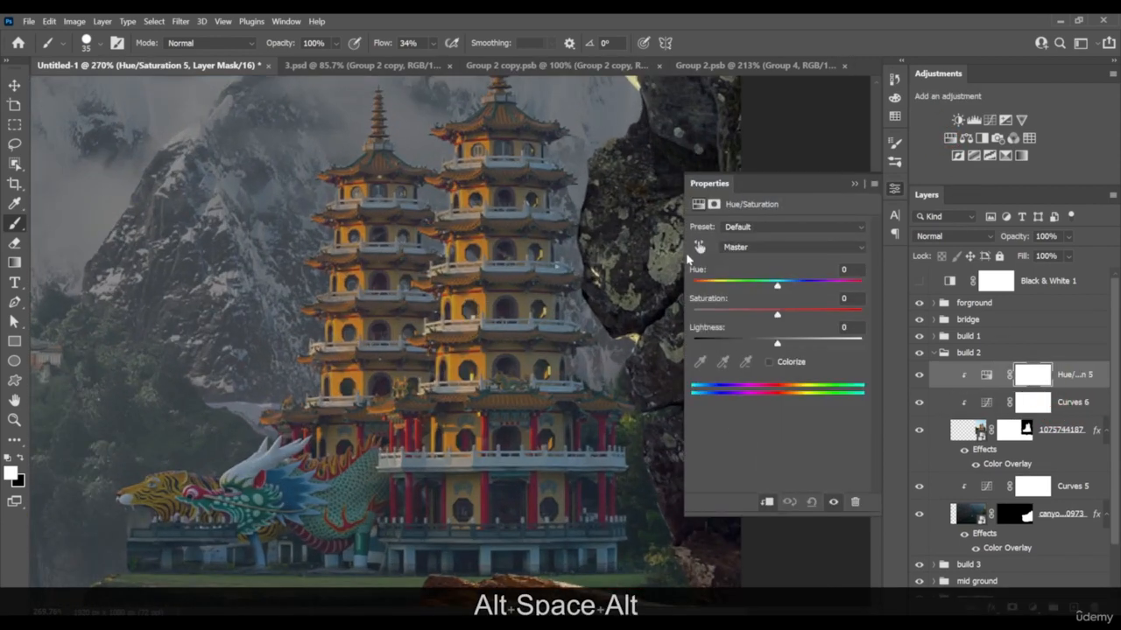
{"action": "left_click", "coordinate": [698, 247]}
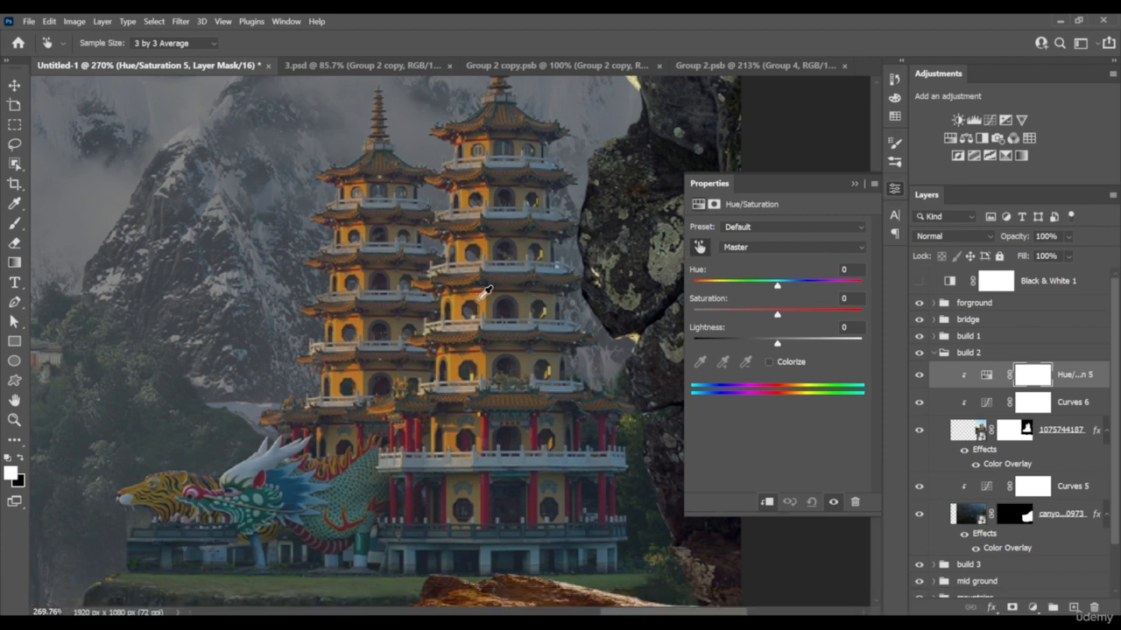
{"action": "left_click_drag", "start_coordinate": [473, 303], "coordinate": [421, 294]}
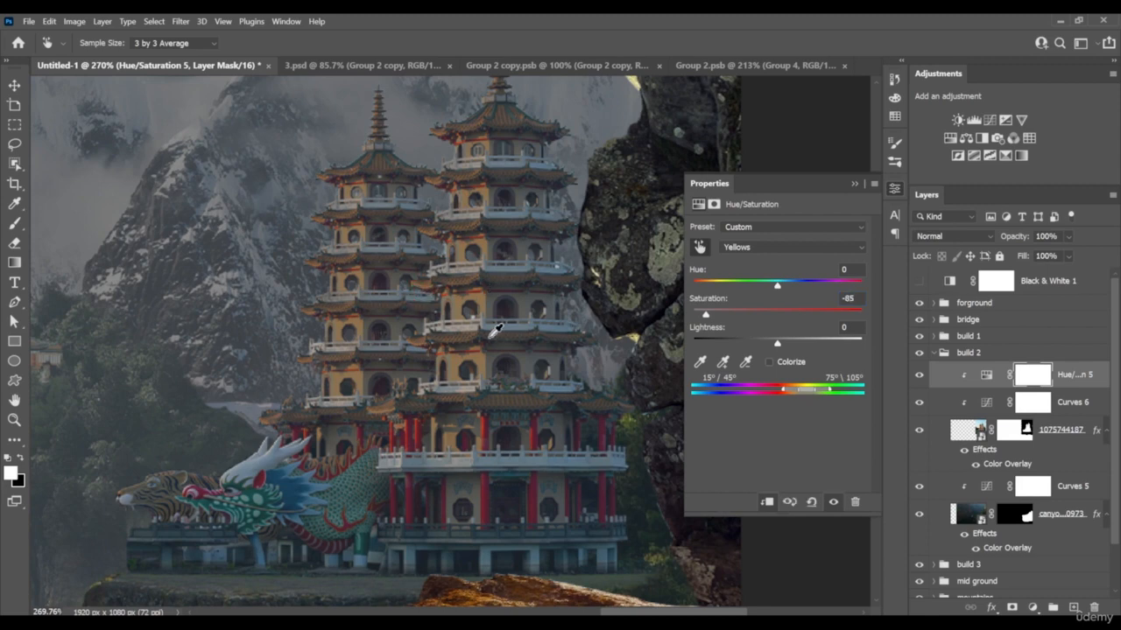
{"action": "left_click_drag", "start_coordinate": [475, 366], "coordinate": [451, 359]}
{"action": "scroll", "coordinate": [315, 455], "scroll_direction": "down", "scroll_amount": 6}
{"action": "scroll", "coordinate": [374, 490], "scroll_direction": "up", "scroll_amount": 6}
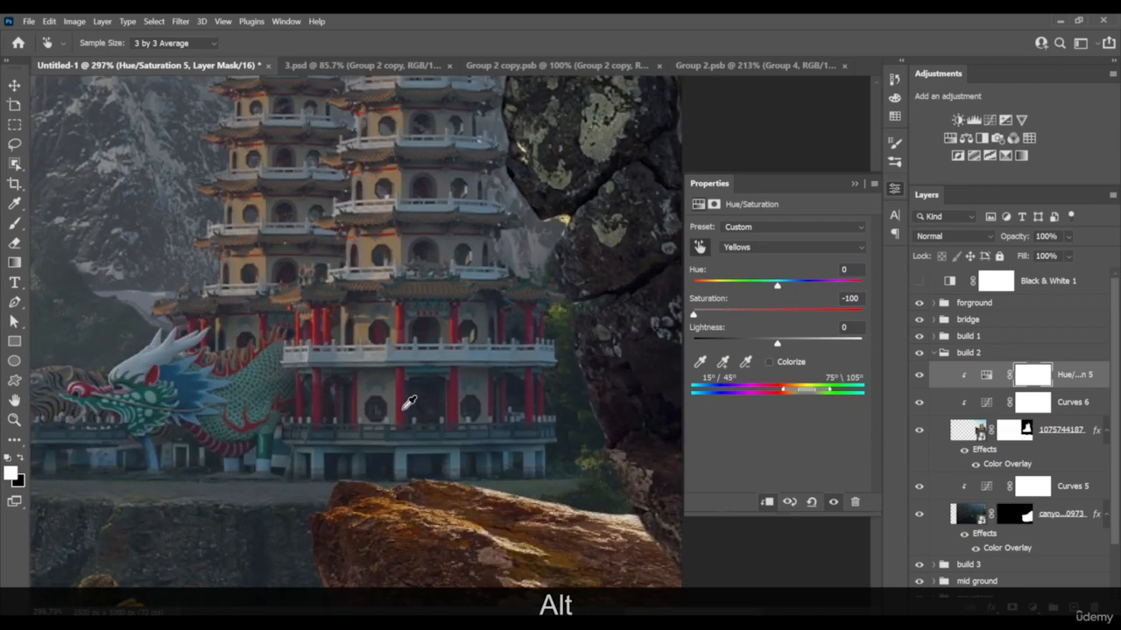
Sample the pagoda's red columns and lower the build 2 Reds saturation to -52
{"action": "left_click_drag", "start_coordinate": [406, 405], "coordinate": [367, 412]}
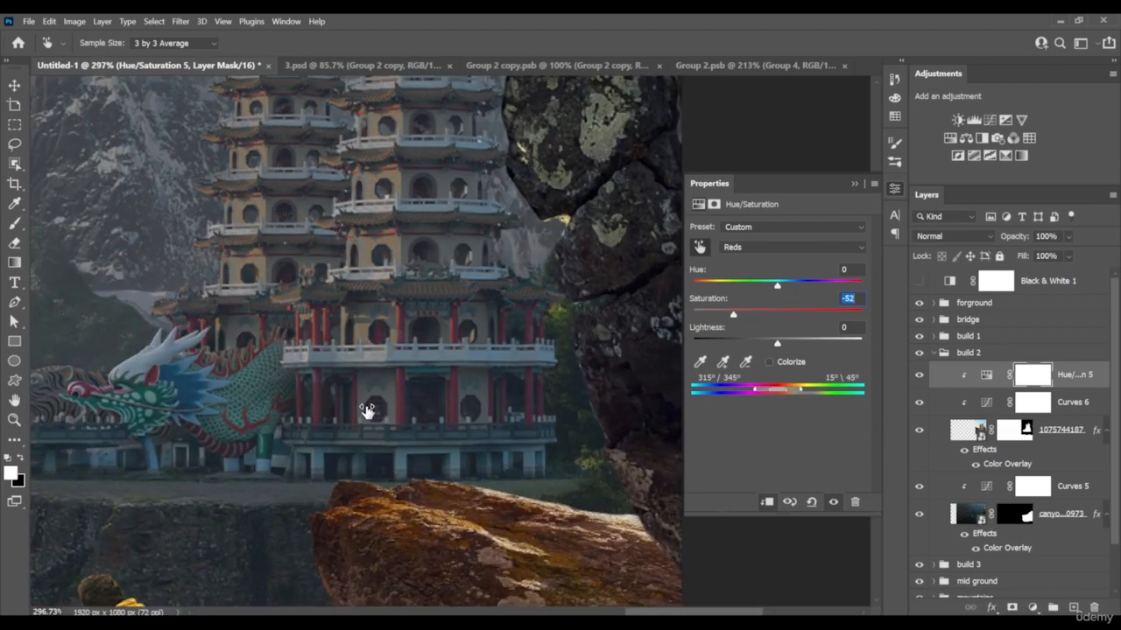
{"action": "scroll", "coordinate": [411, 401], "scroll_direction": "down", "scroll_amount": 6}
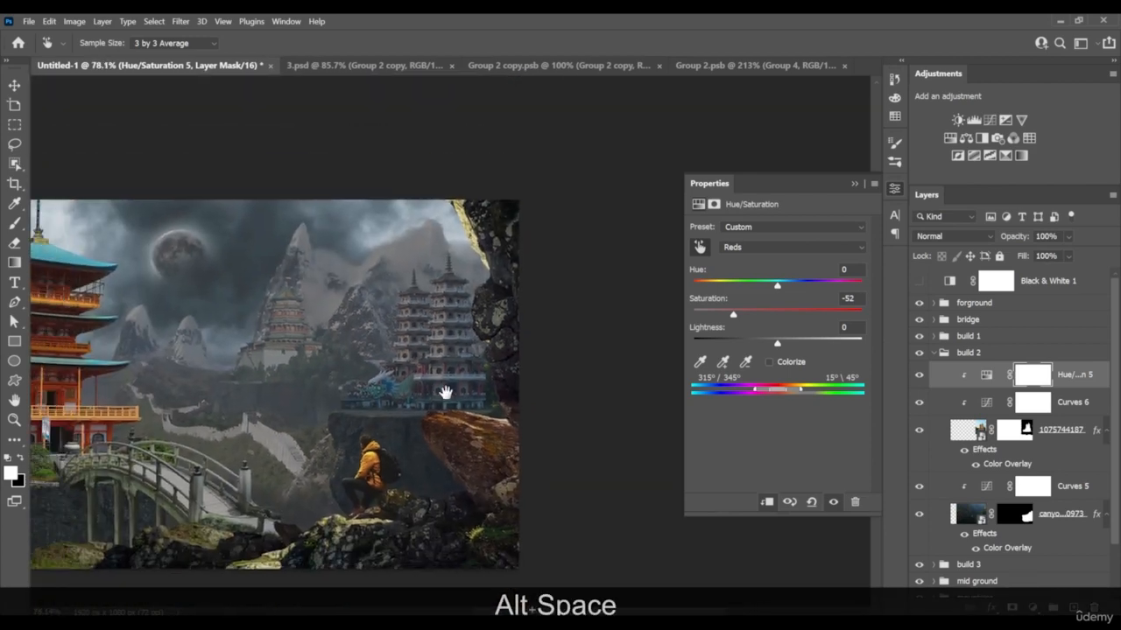
{"action": "left_click_drag", "start_coordinate": [446, 393], "coordinate": [435, 368]}
Compare the pagodas with the whole scene and ease their Yellows saturation to -87
{"action": "scroll", "coordinate": [350, 359], "scroll_direction": "up", "scroll_amount": 4}
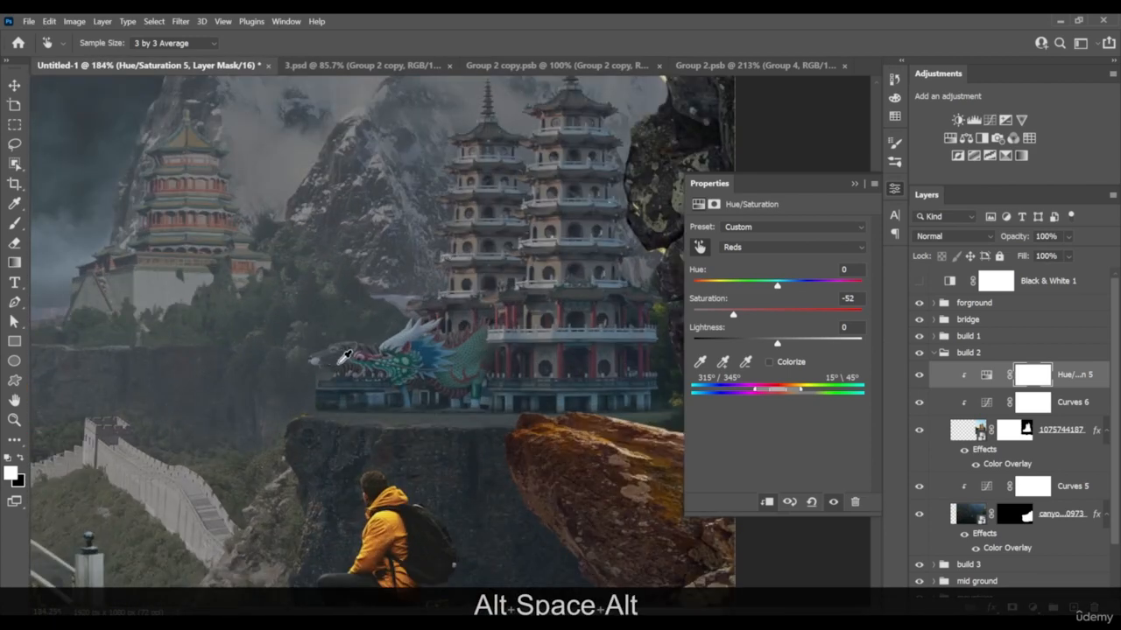
{"action": "scroll", "coordinate": [420, 352], "scroll_direction": "up", "scroll_amount": 1}
{"action": "scroll", "coordinate": [420, 353], "scroll_direction": "down", "scroll_amount": 5}
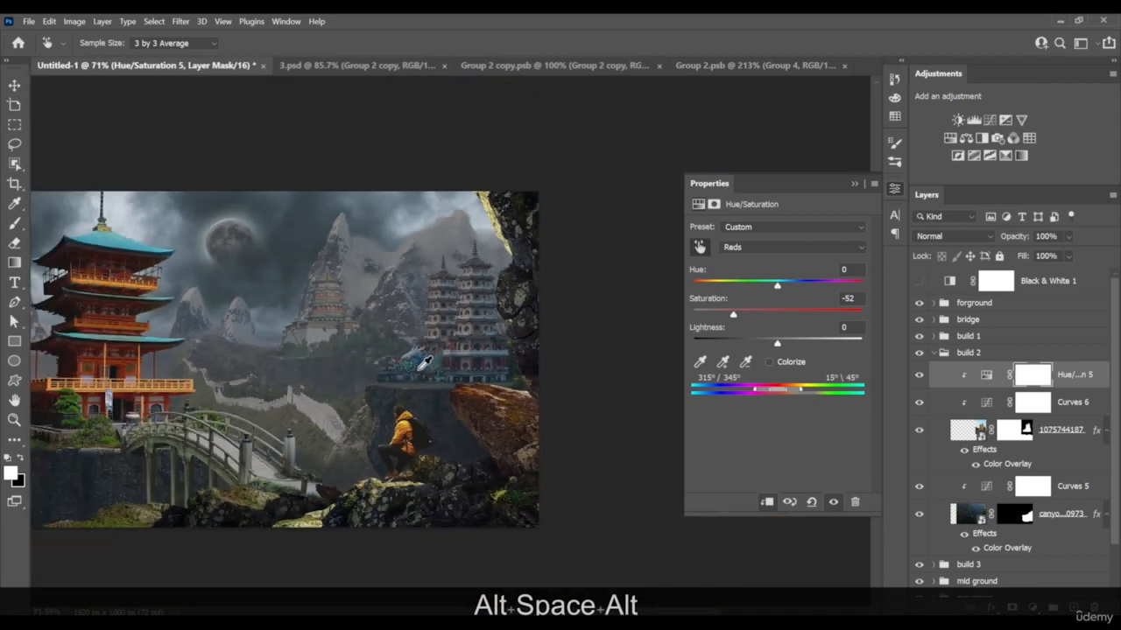
{"action": "scroll", "coordinate": [424, 364], "scroll_direction": "down", "scroll_amount": 1}
{"action": "scroll", "coordinate": [443, 352], "scroll_direction": "up", "scroll_amount": 6}
{"action": "left_click", "coordinate": [497, 294]}
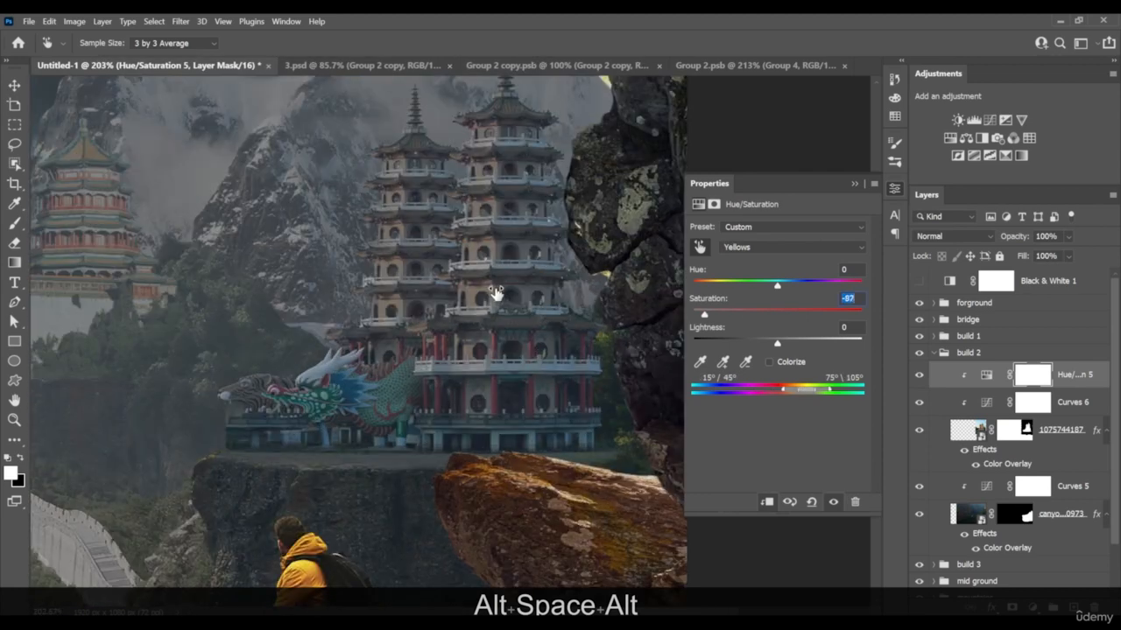
{"action": "scroll", "coordinate": [491, 298], "scroll_direction": "down", "scroll_amount": 4}
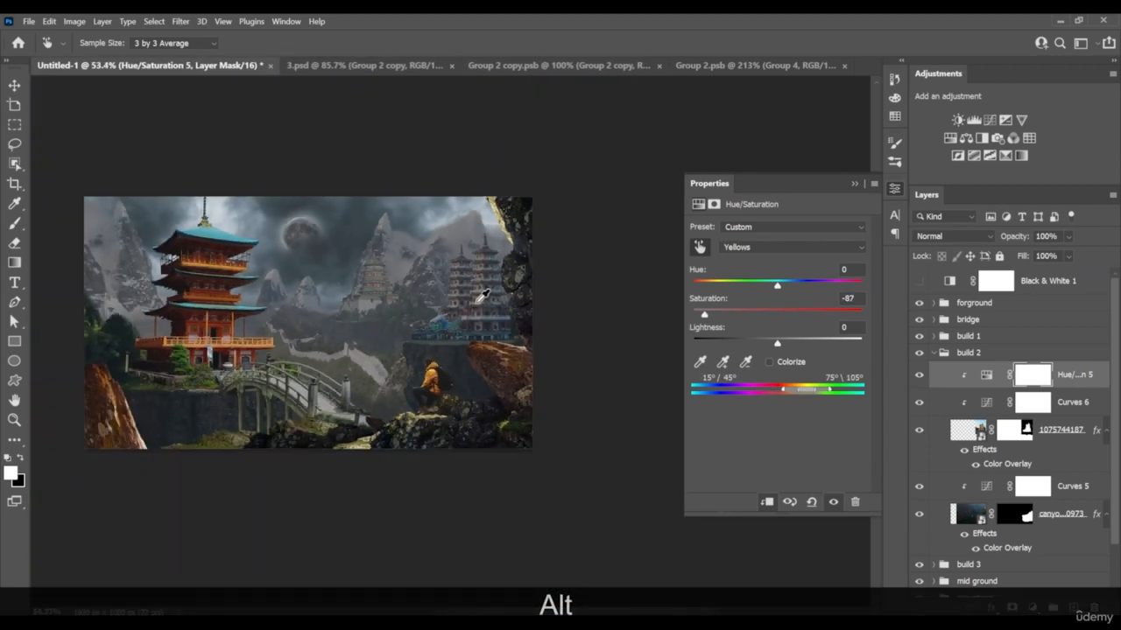
Sample the dragon's blue mane and lower the build 2 Cyans saturation to -56
{"action": "scroll", "coordinate": [426, 312], "scroll_direction": "up", "scroll_amount": 5}
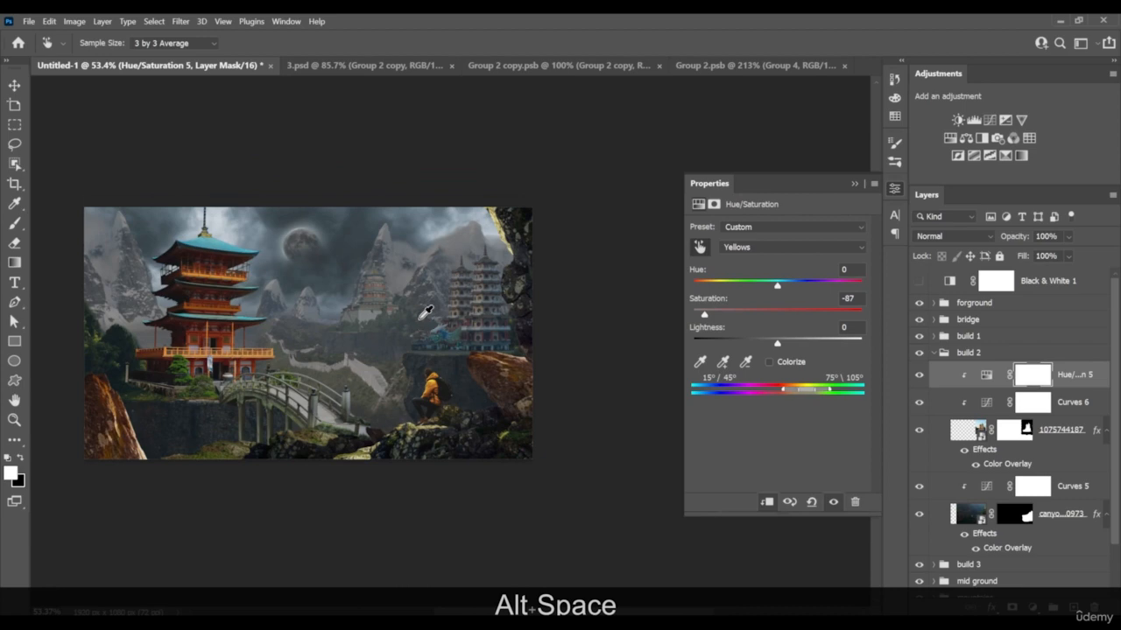
{"action": "scroll", "coordinate": [447, 265], "scroll_direction": "up", "scroll_amount": 2}
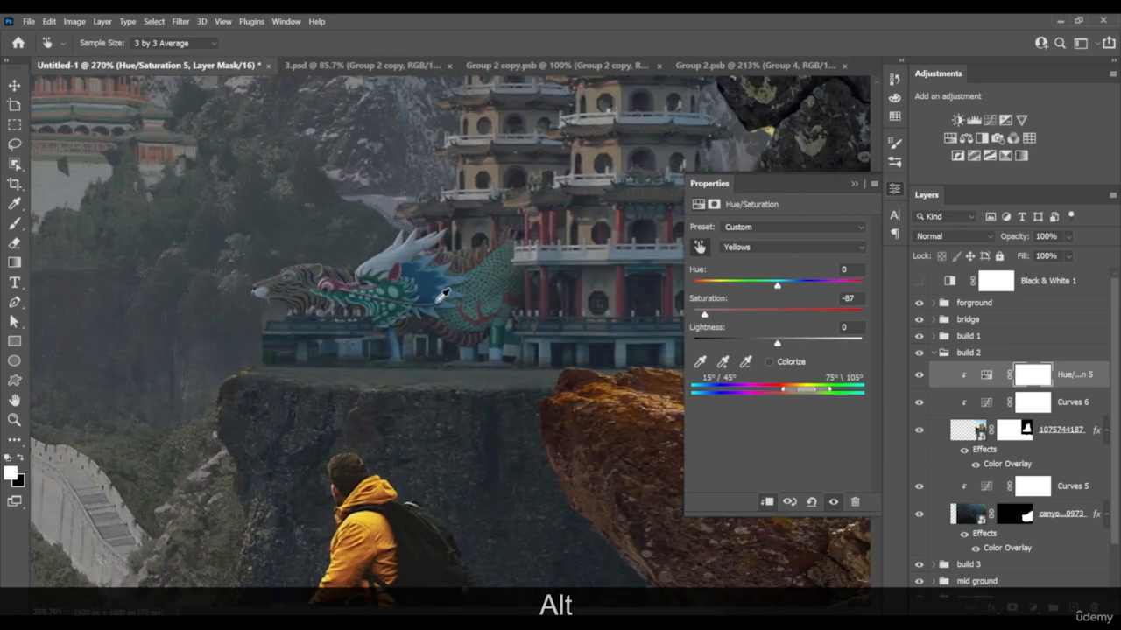
{"action": "mouse_move", "coordinate": [434, 281]}
{"action": "left_mouse_down"}
{"action": "mouse_move", "coordinate": [395, 290]}
{"action": "mouse_move", "coordinate": [415, 278]}
{"action": "left_mouse_up"}
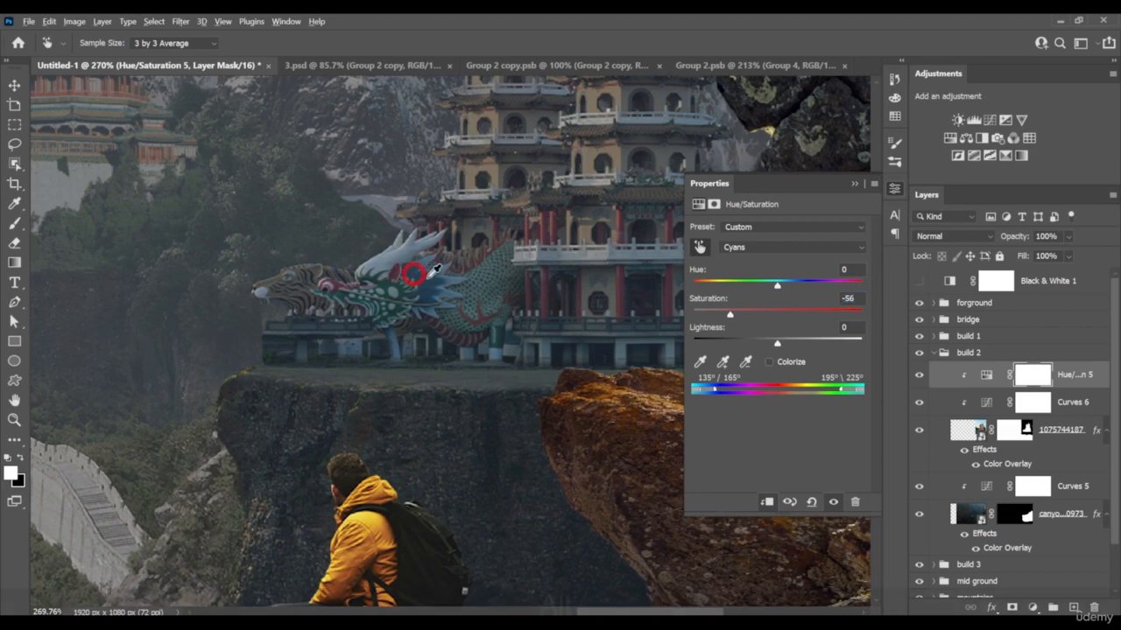
{"action": "scroll", "coordinate": [438, 273], "scroll_direction": "down", "scroll_amount": 7}
{"action": "left_click_drag", "start_coordinate": [333, 317], "coordinate": [389, 303]}
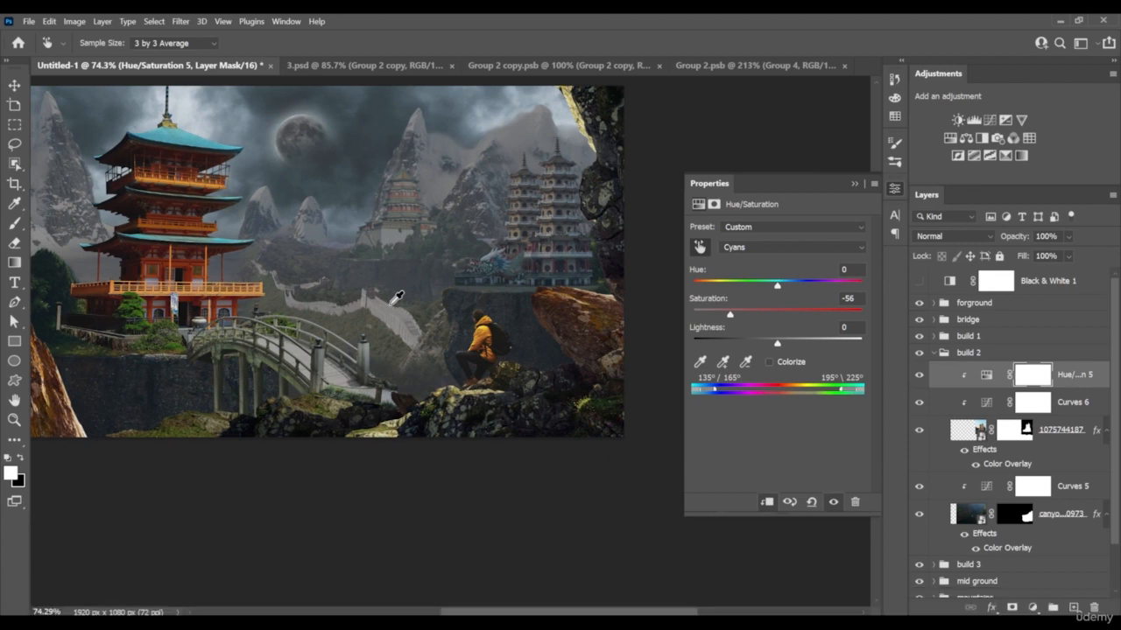
Add a clipped Hue/Saturation adjustment above build 2's Curves 5 and set the canyon cliff's Cyans saturation to +16
{"action": "left_click", "coordinate": [1063, 512]}
{"action": "left_click", "coordinate": [1067, 487]}
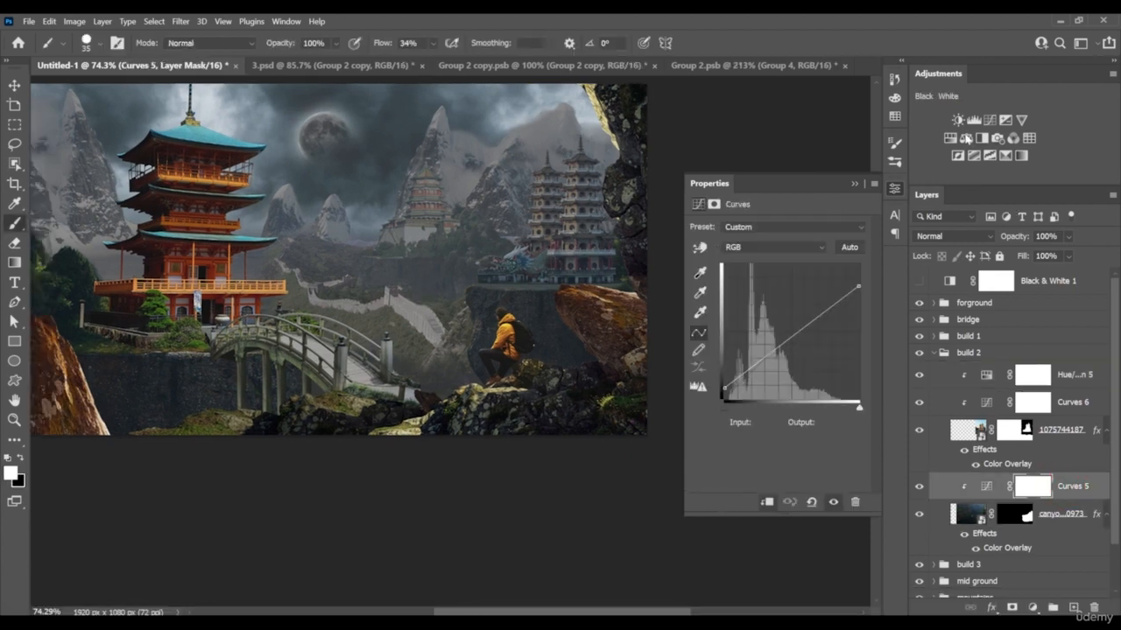
{"action": "left_click", "coordinate": [950, 137]}
{"action": "left_click", "coordinate": [1061, 498], "text": "alt"}
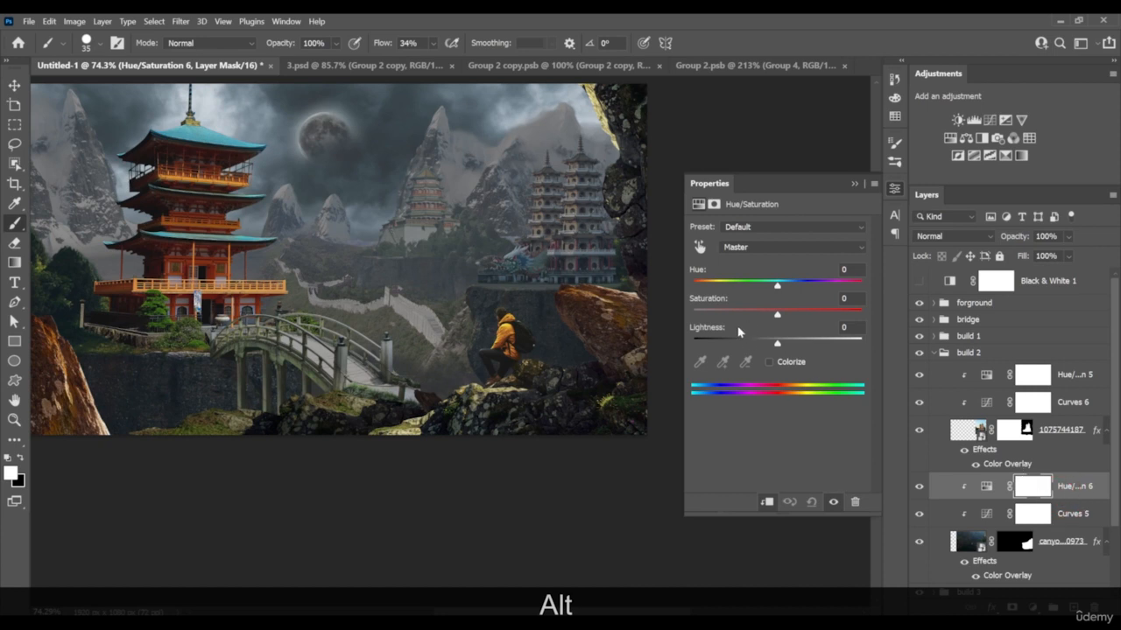
{"action": "left_click", "coordinate": [699, 248]}
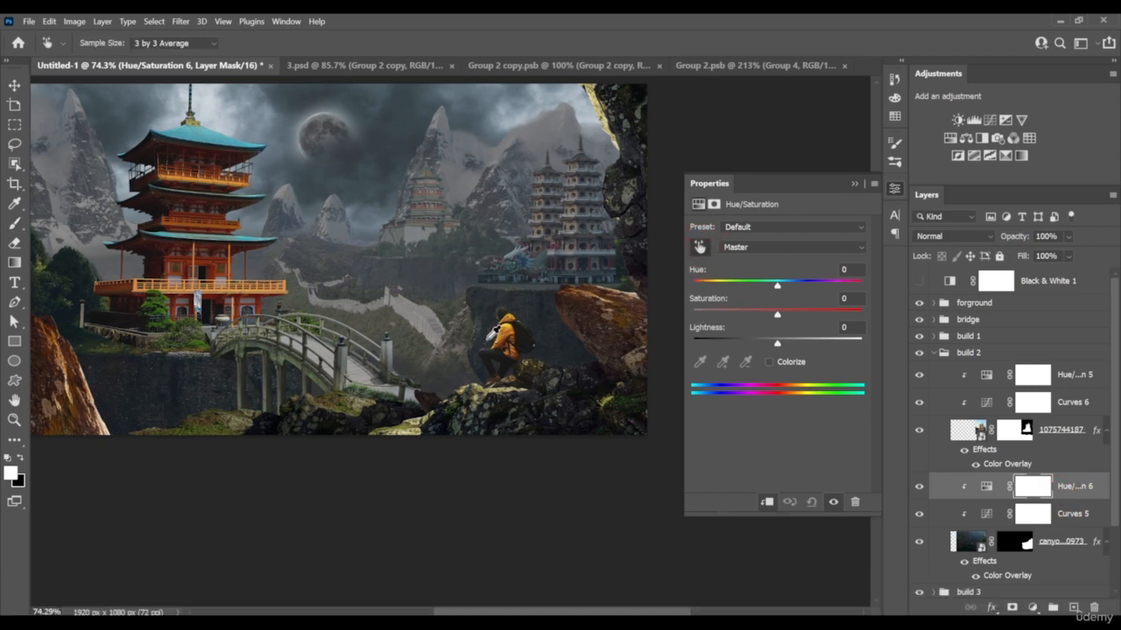
{"action": "mouse_move", "coordinate": [550, 304]}
{"action": "left_mouse_down"}
{"action": "mouse_move", "coordinate": [551, 313]}
{"action": "mouse_move", "coordinate": [494, 319]}
{"action": "mouse_move", "coordinate": [554, 317]}
{"action": "left_mouse_up"}
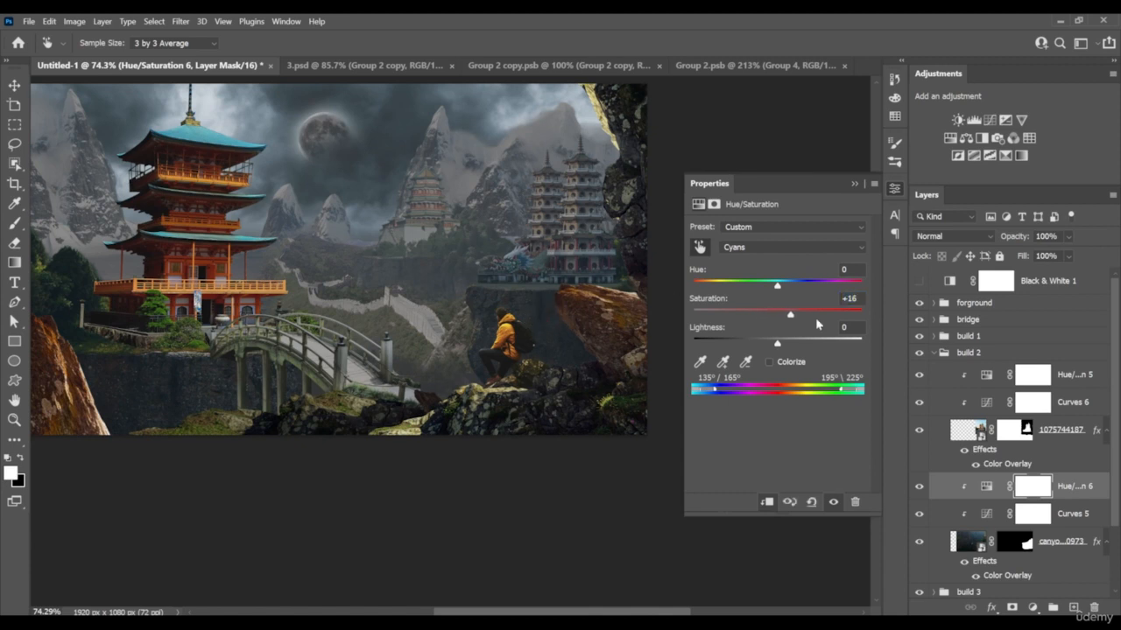
Add a clipped Hue/Saturation adjustment above Curves 7 in the build 1 group
{"action": "left_click", "coordinate": [937, 353]}
{"action": "left_click", "coordinate": [934, 337]}
{"action": "left_click", "coordinate": [1075, 358]}
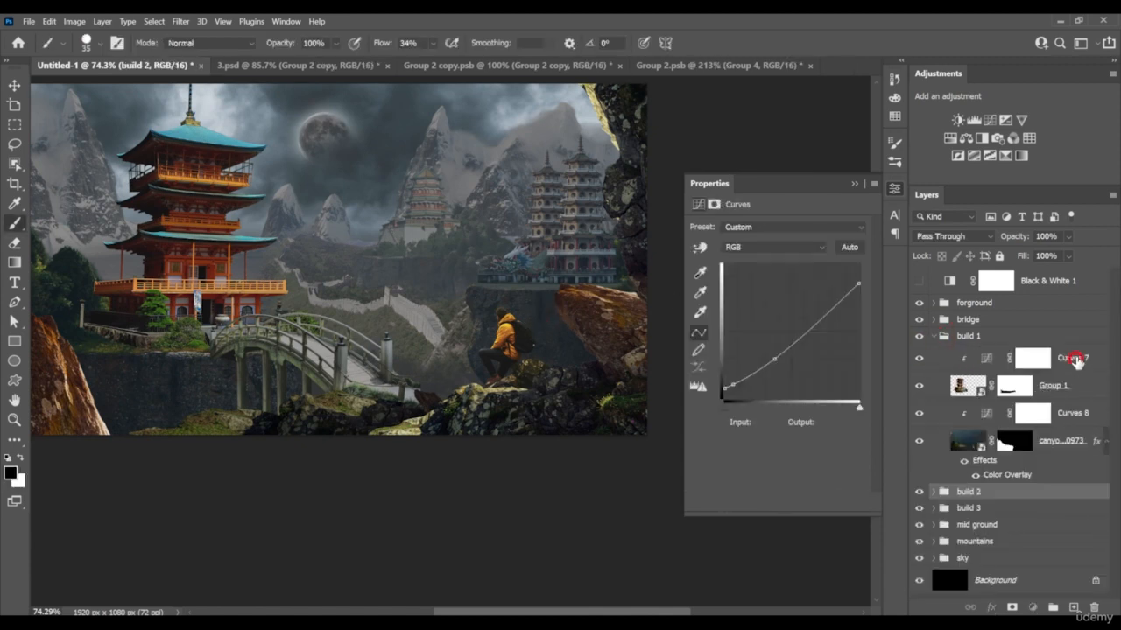
{"action": "left_click", "coordinate": [954, 140]}
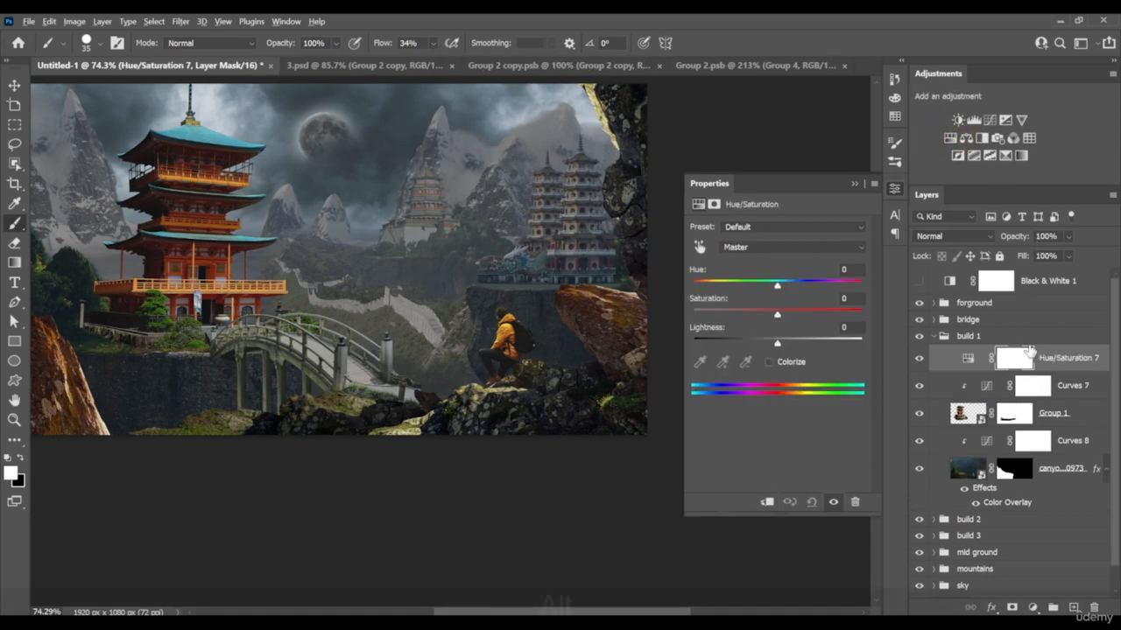
{"action": "left_click", "coordinate": [1032, 371], "text": "alt"}
Sample the large pagoda's walls and railing to lower its Reds saturation to -54 and Yellows saturation to -92
{"action": "left_click_drag", "start_coordinate": [164, 270], "coordinate": [296, 300]}
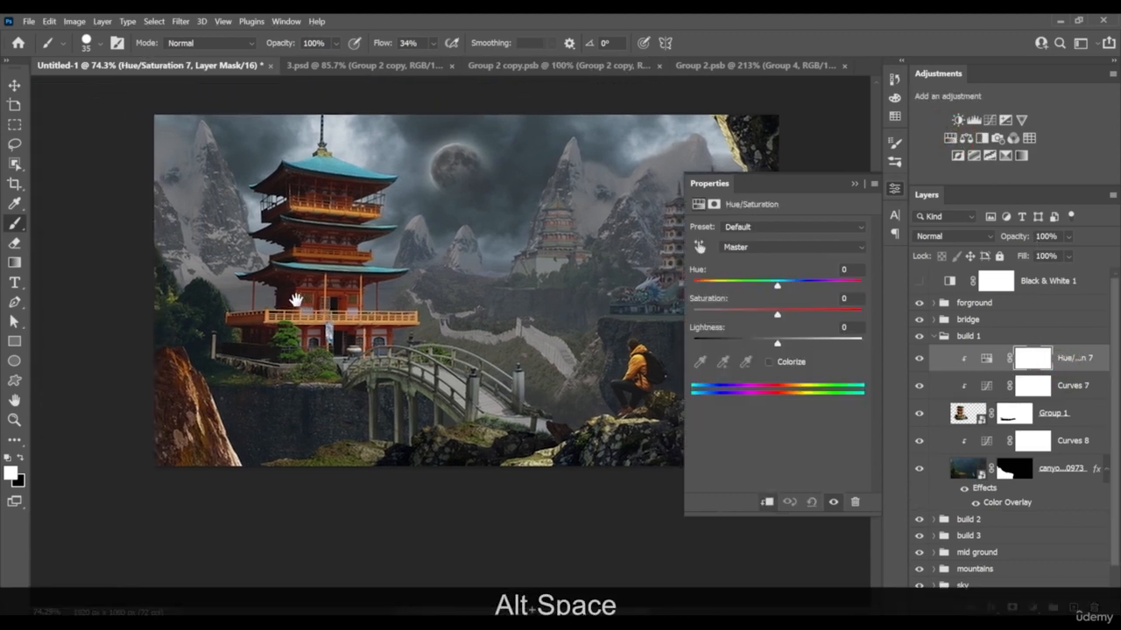
{"action": "scroll", "coordinate": [296, 300], "scroll_direction": "up", "scroll_amount": 3, "text": "alt"}
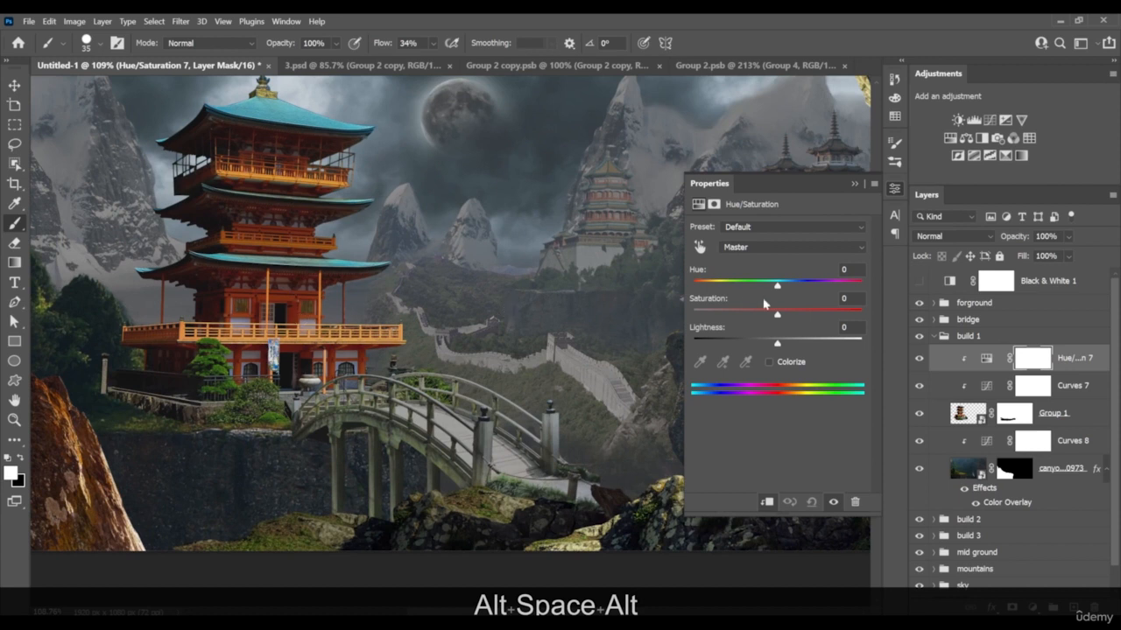
{"action": "left_click", "coordinate": [700, 248]}
{"action": "left_click_drag", "start_coordinate": [299, 307], "coordinate": [256, 313]}
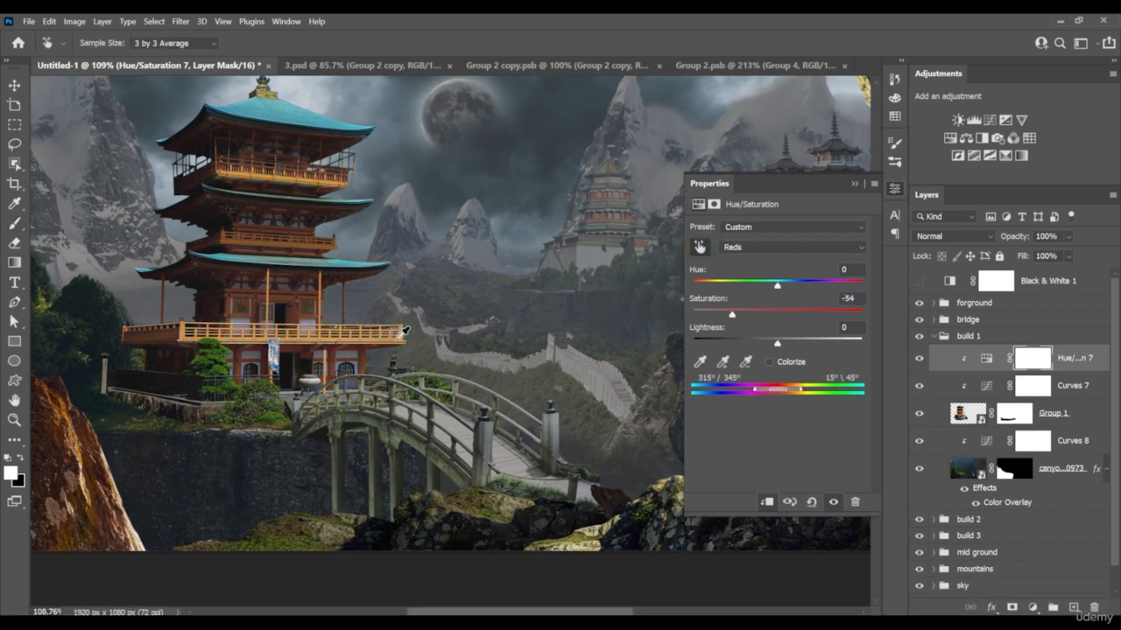
{"action": "left_click_drag", "start_coordinate": [387, 345], "coordinate": [342, 343]}
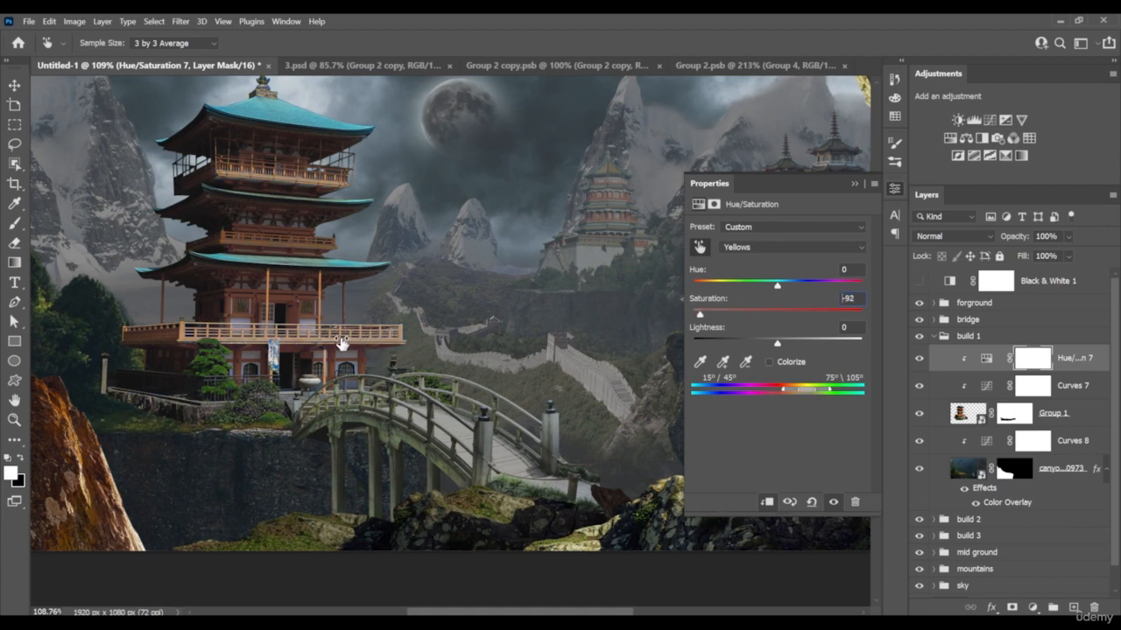
Sample the pagoda's shrubs and teal roof to lower the Greens saturation to -77 and Cyans saturation to -59
{"action": "left_click_drag", "start_coordinate": [212, 362], "coordinate": [160, 367]}
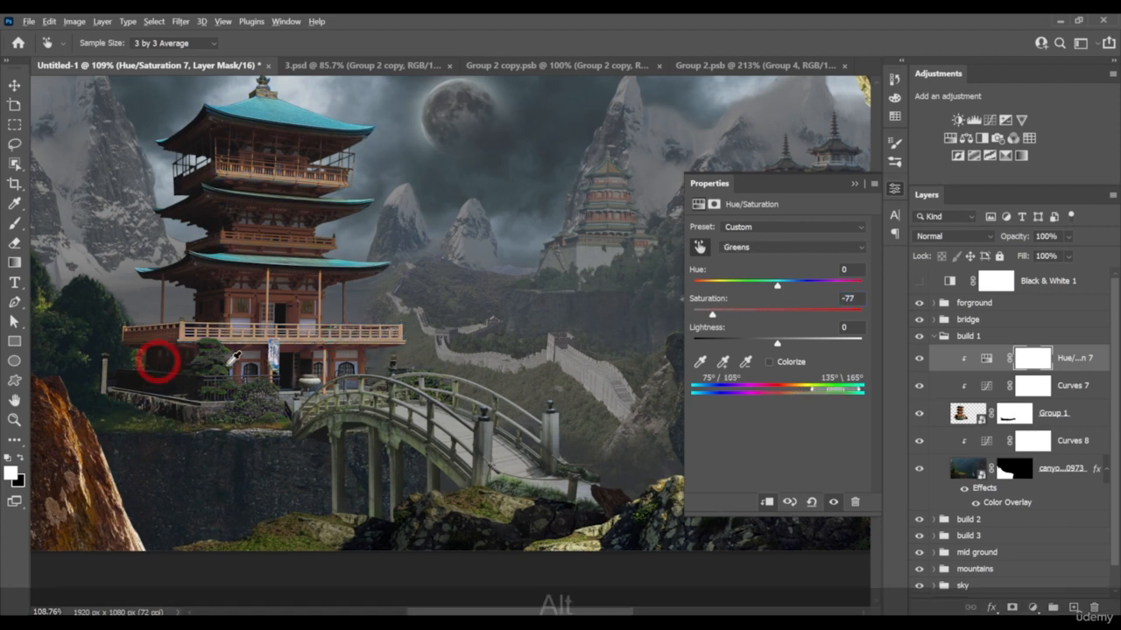
{"action": "scroll", "coordinate": [158, 358], "scroll_direction": "down", "scroll_amount": 4}
{"action": "scroll", "coordinate": [324, 208], "scroll_direction": "up", "scroll_amount": 5}
{"action": "left_click_drag", "start_coordinate": [314, 249], "coordinate": [275, 248]}
{"action": "scroll", "coordinate": [400, 325], "scroll_direction": "down", "scroll_amount": 5}
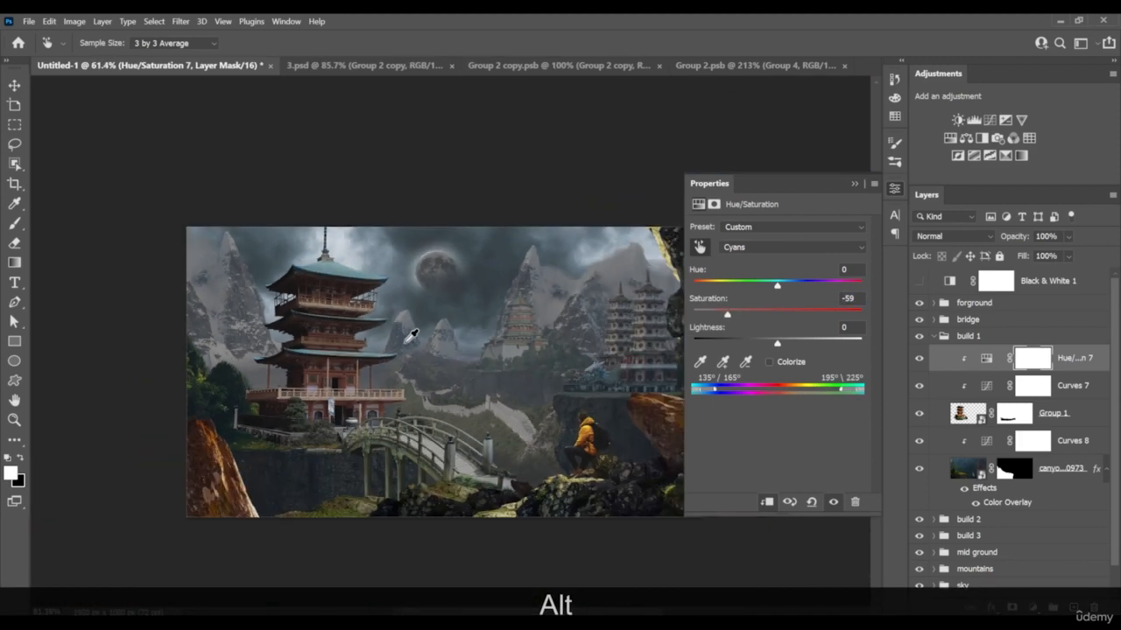
{"action": "left_click_drag", "start_coordinate": [425, 375], "coordinate": [348, 361]}
{"action": "scroll", "coordinate": [341, 346], "scroll_direction": "down", "scroll_amount": 6}
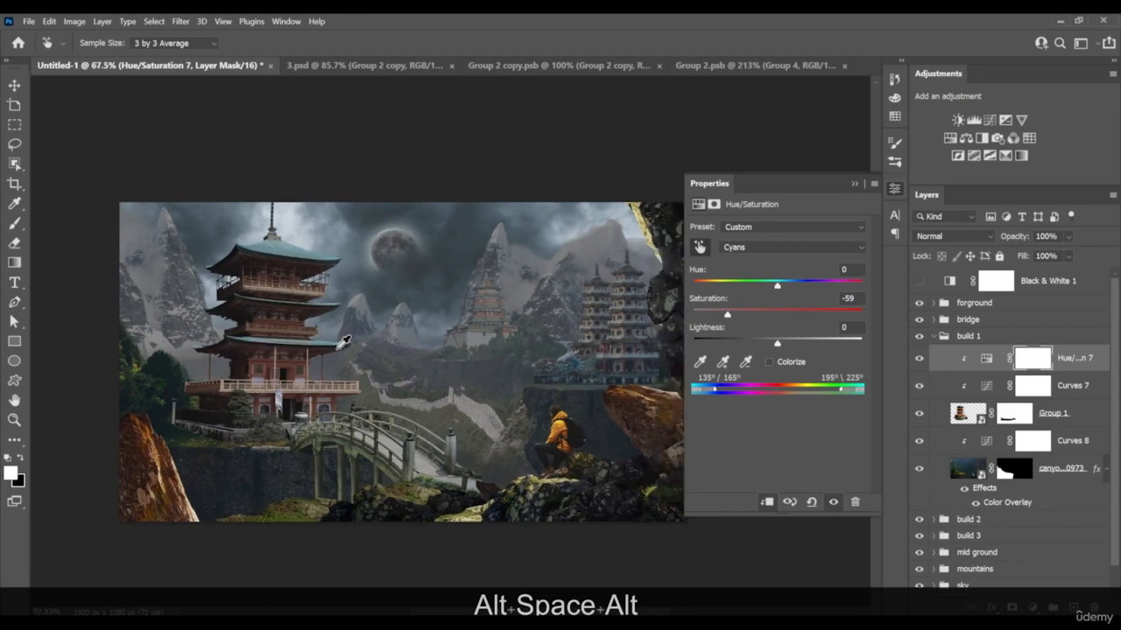
{"action": "scroll", "coordinate": [309, 379], "scroll_direction": "up", "scroll_amount": 6}
{"action": "left_click_drag", "start_coordinate": [284, 401], "coordinate": [338, 364]}
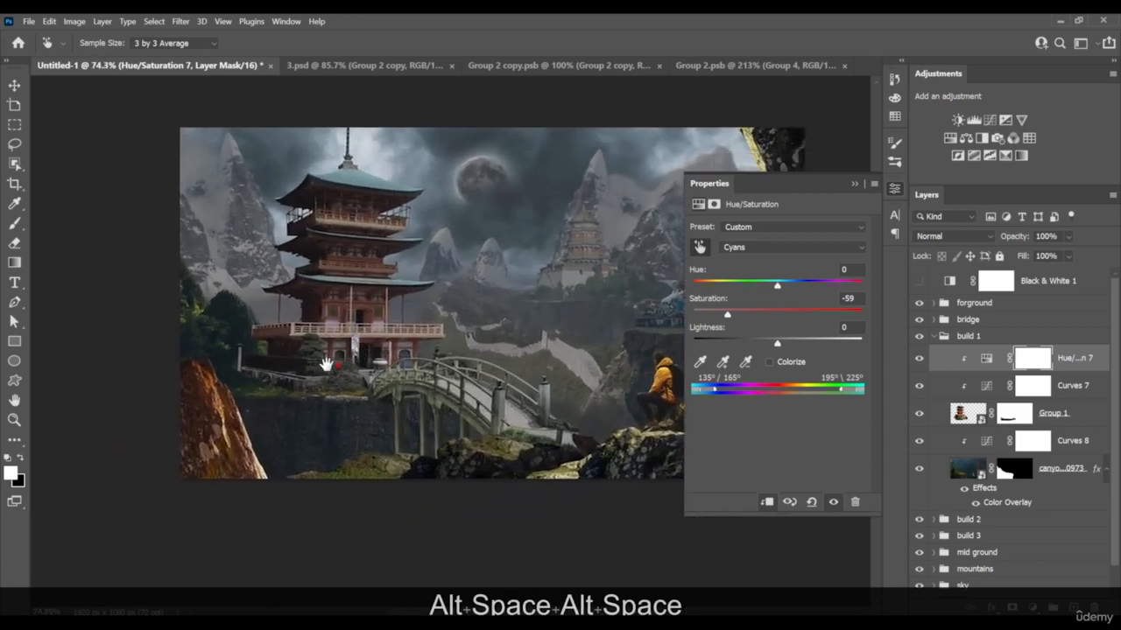
Add a clipped Hue/Saturation adjustment directly above Curves 8 for the canyon layer in build 1
{"action": "left_click", "coordinate": [1042, 469]}
{"action": "key", "text": "b"}
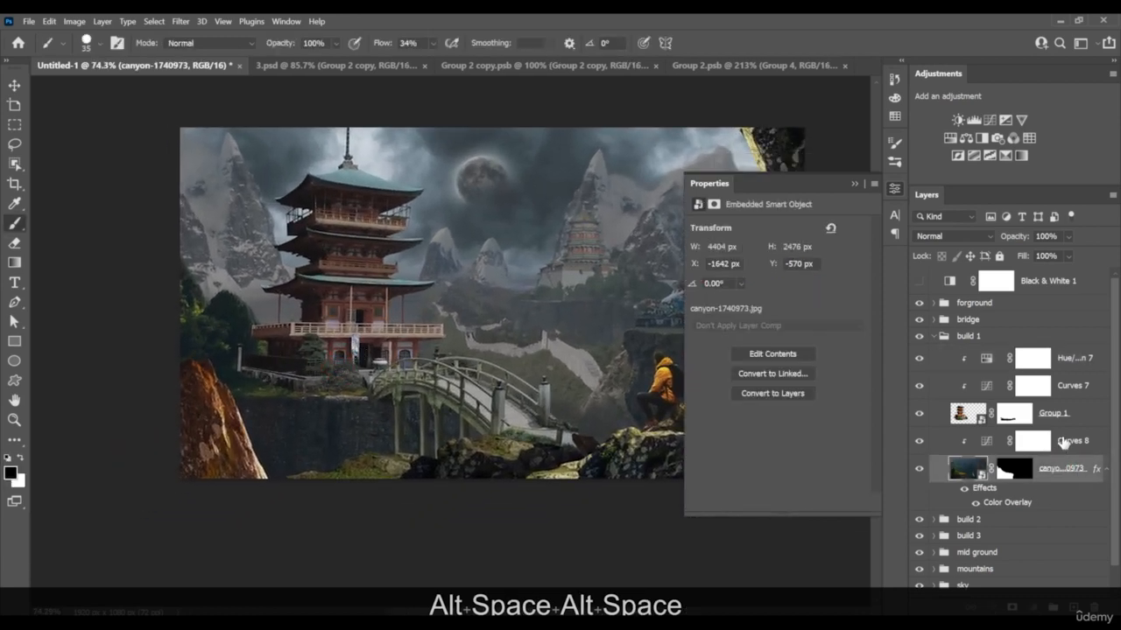
{"action": "left_click", "coordinate": [1034, 442]}
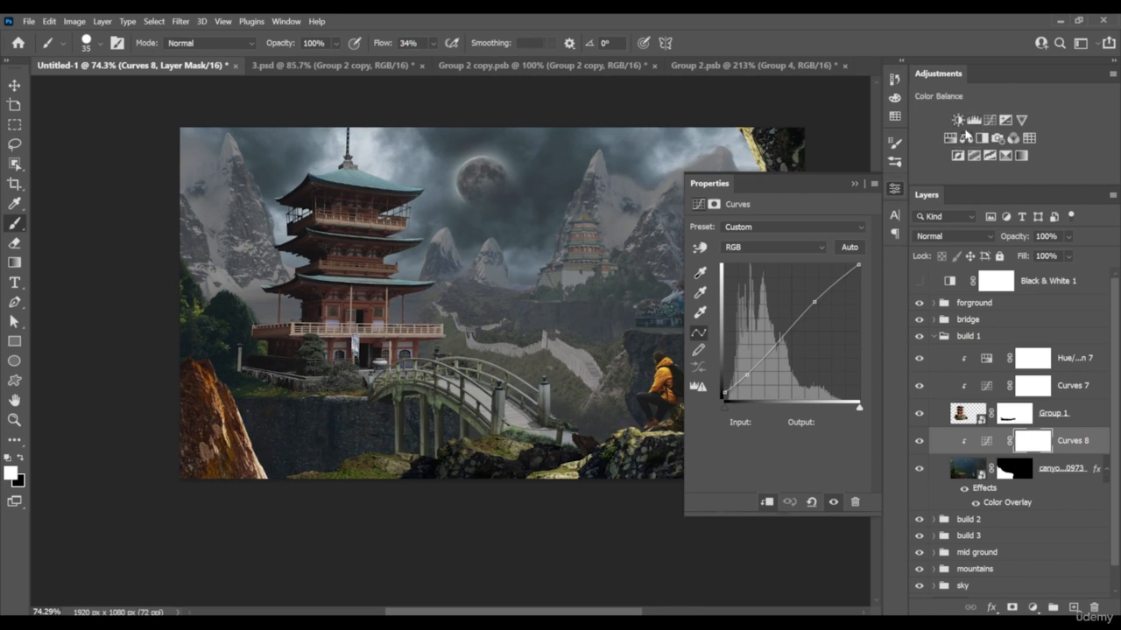
{"action": "left_click", "coordinate": [950, 138]}
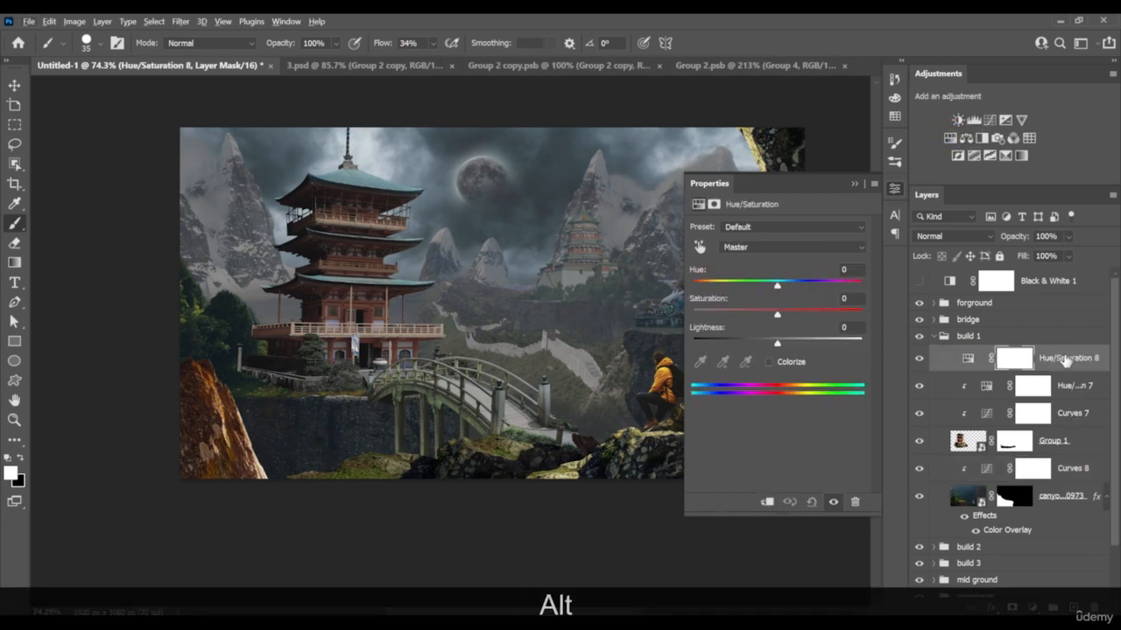
{"action": "left_click_drag", "start_coordinate": [1066, 360], "coordinate": [1068, 448]}
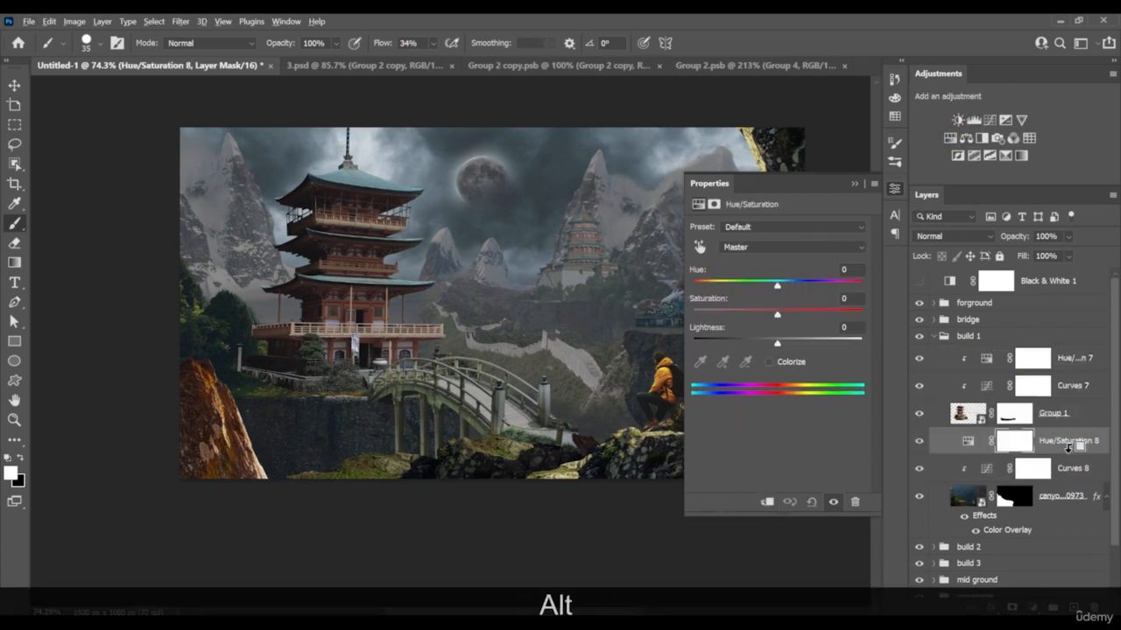
{"action": "left_click", "coordinate": [1067, 449], "text": "alt"}
{"action": "left_click", "coordinate": [1032, 443]}
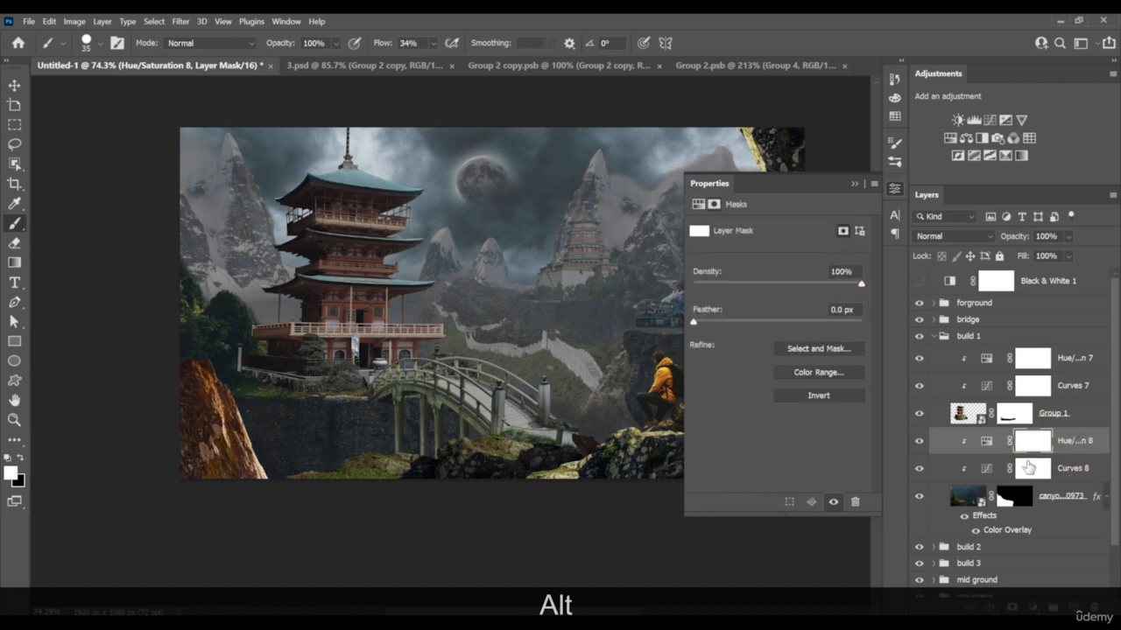
{"action": "left_click", "coordinate": [986, 440]}
Sample the trees beside the large pagoda and set the canyon layer's Cyans saturation to -25 and Yellows saturation to -73
{"action": "left_click", "coordinate": [700, 247]}
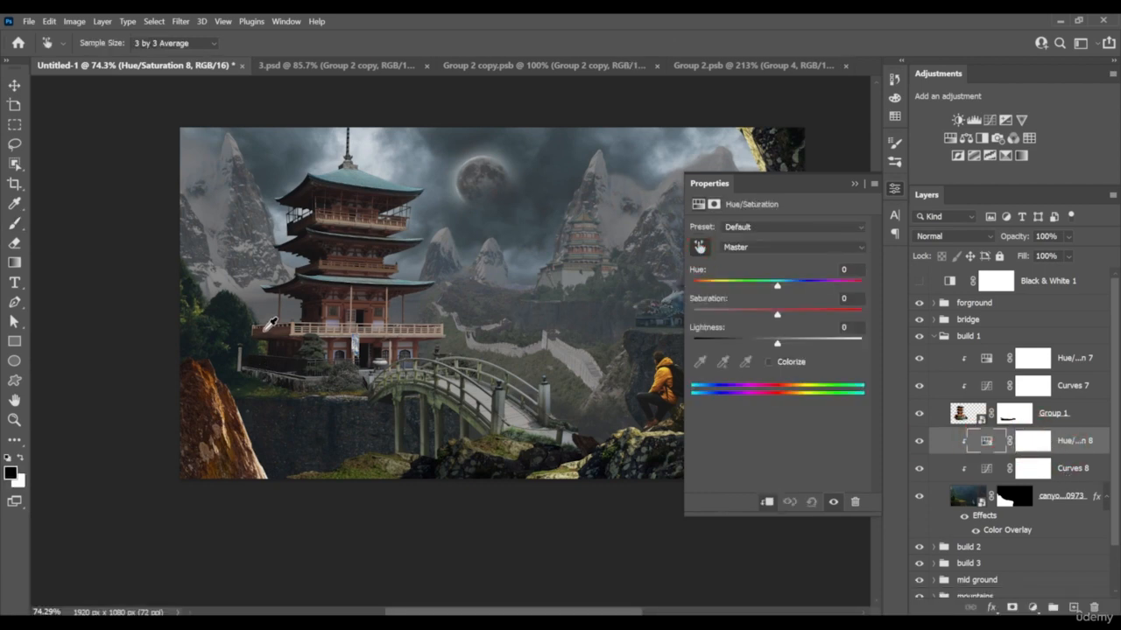
{"action": "left_click_drag", "start_coordinate": [239, 304], "coordinate": [163, 318]}
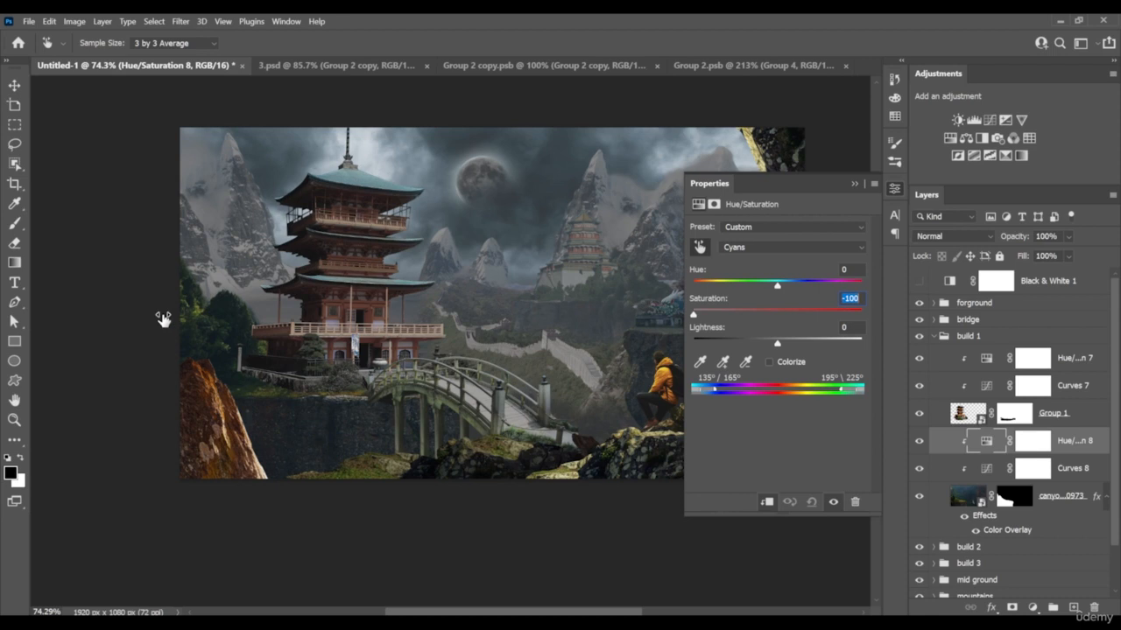
{"action": "key", "text": "space"}
{"action": "left_click_drag", "start_coordinate": [240, 304], "coordinate": [318, 324]}
{"action": "scroll", "coordinate": [285, 317], "scroll_direction": "up", "scroll_amount": 3}
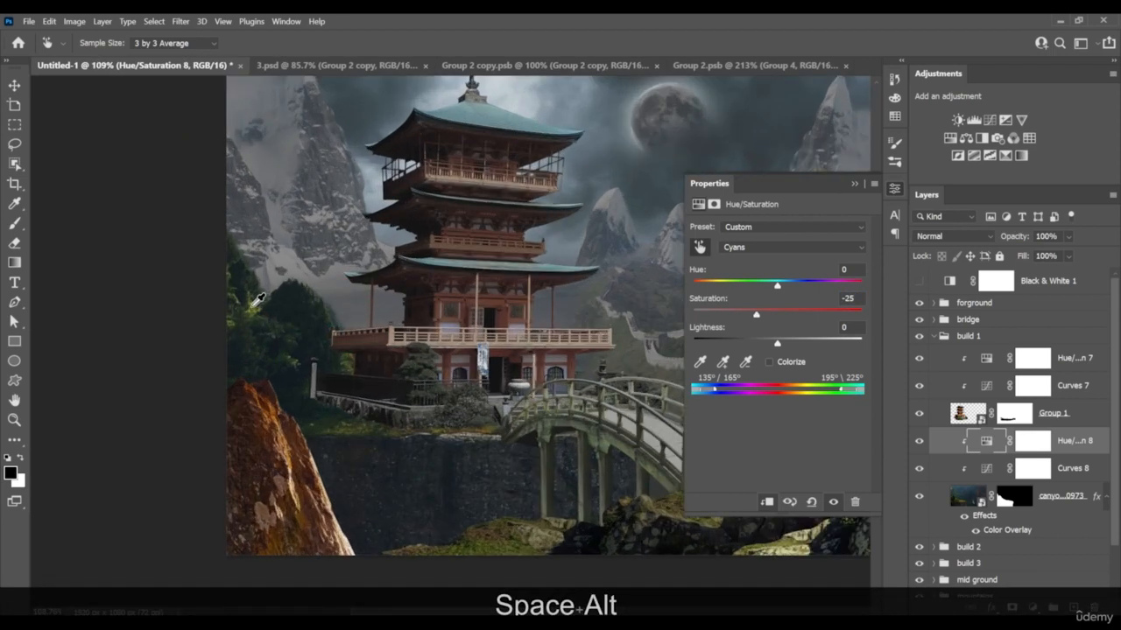
{"action": "left_click_drag", "start_coordinate": [245, 313], "coordinate": [202, 314]}
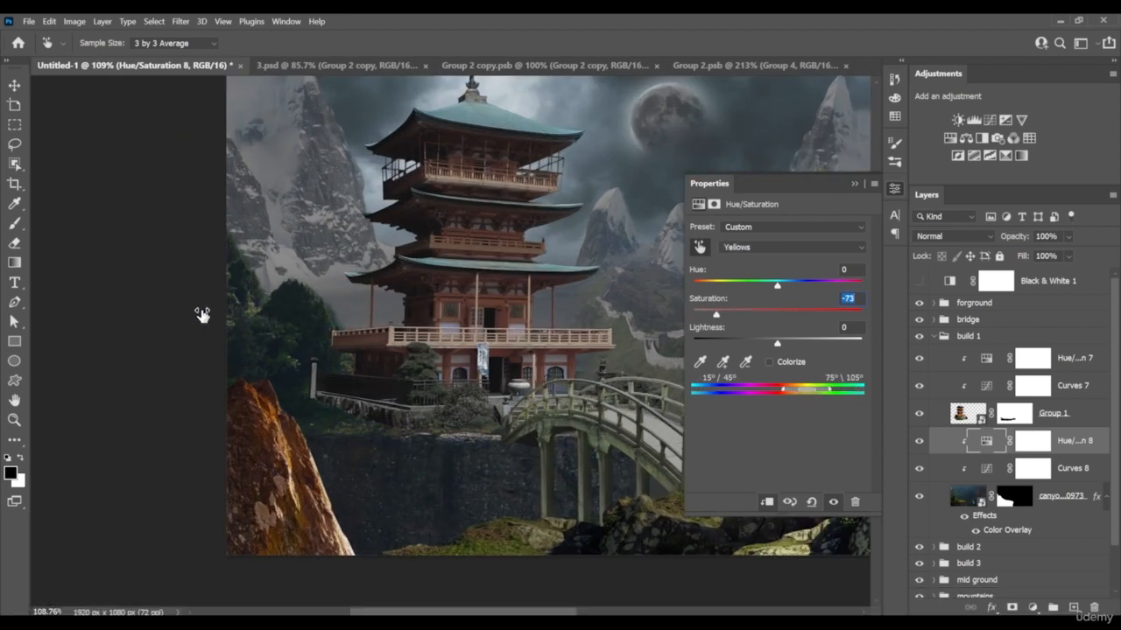
{"action": "scroll", "coordinate": [841, 191], "scroll_direction": "down", "scroll_amount": 3}
{"action": "left_click", "coordinate": [854, 185]}
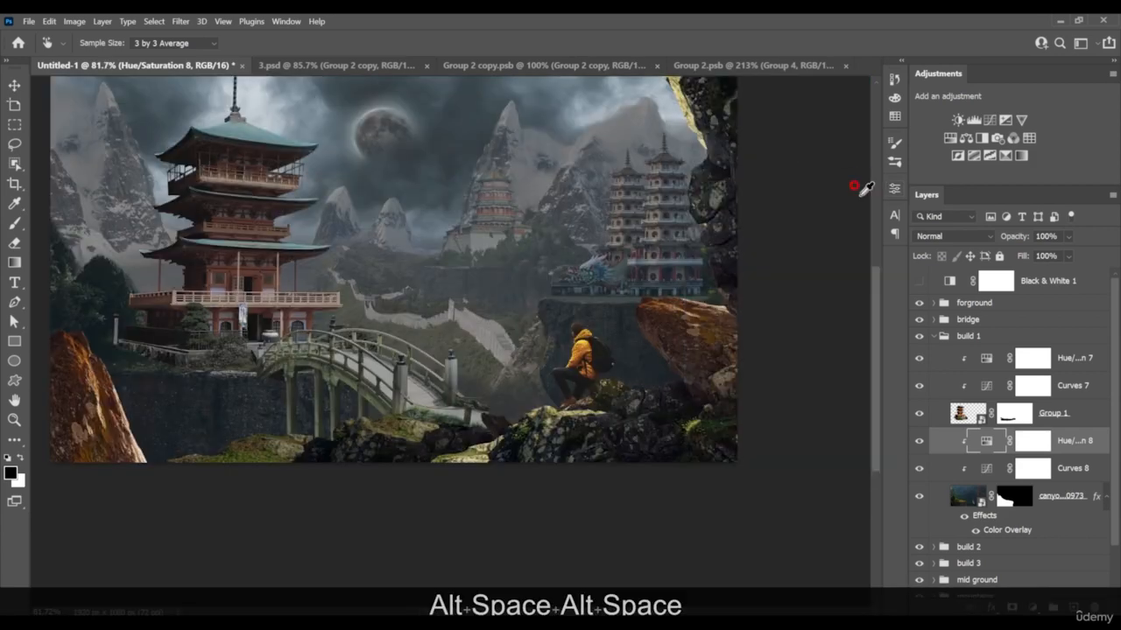
Add a clipped Hue/Saturation adjustment above Curves 9 in the bridge group
{"action": "left_click", "coordinate": [935, 336]}
{"action": "left_click", "coordinate": [935, 319]}
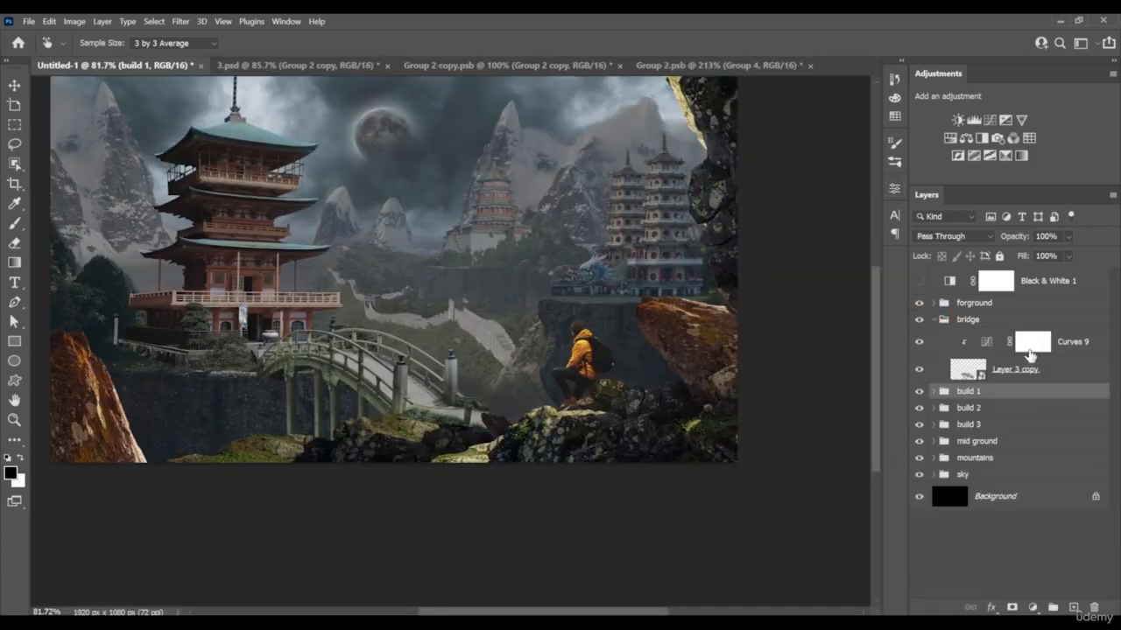
{"action": "key", "text": "b"}
{"action": "left_click", "coordinate": [1033, 341]}
{"action": "left_click", "coordinate": [982, 138]}
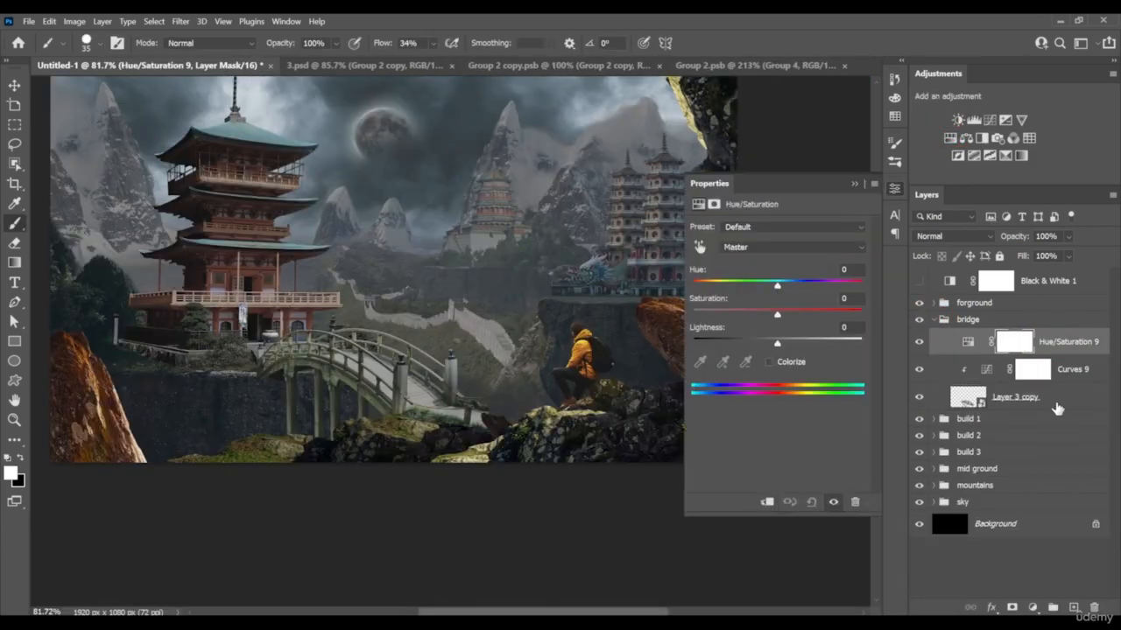
{"action": "left_click_drag", "start_coordinate": [534, 324], "coordinate": [527, 338]}
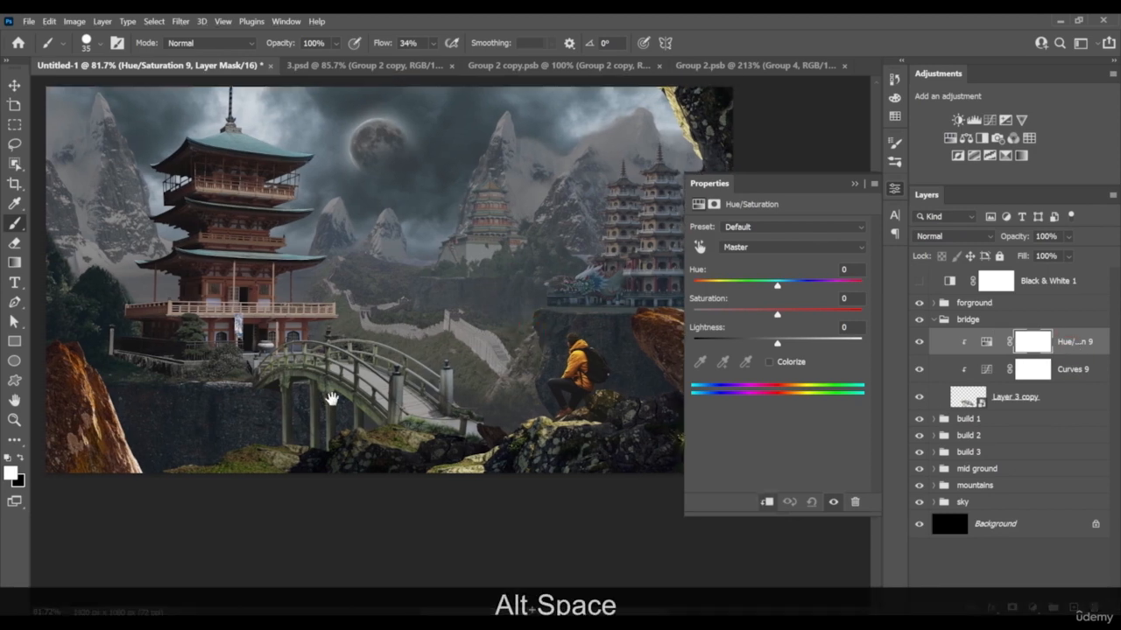
Sample the bridge's mossy beams to lower its Yellows saturation to -12 and Greens saturation to -26
{"action": "scroll", "coordinate": [230, 392], "scroll_direction": "up", "scroll_amount": 4}
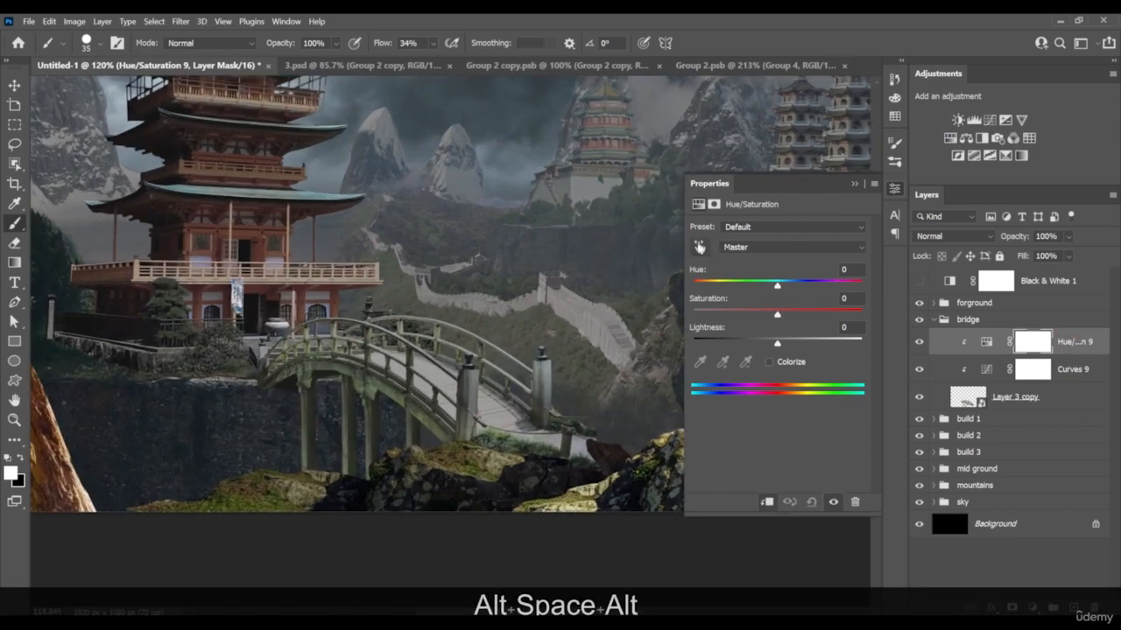
{"action": "left_click", "coordinate": [699, 248]}
{"action": "scroll", "coordinate": [375, 405], "scroll_direction": "up", "scroll_amount": 5}
{"action": "left_click_drag", "start_coordinate": [378, 371], "coordinate": [327, 375]}
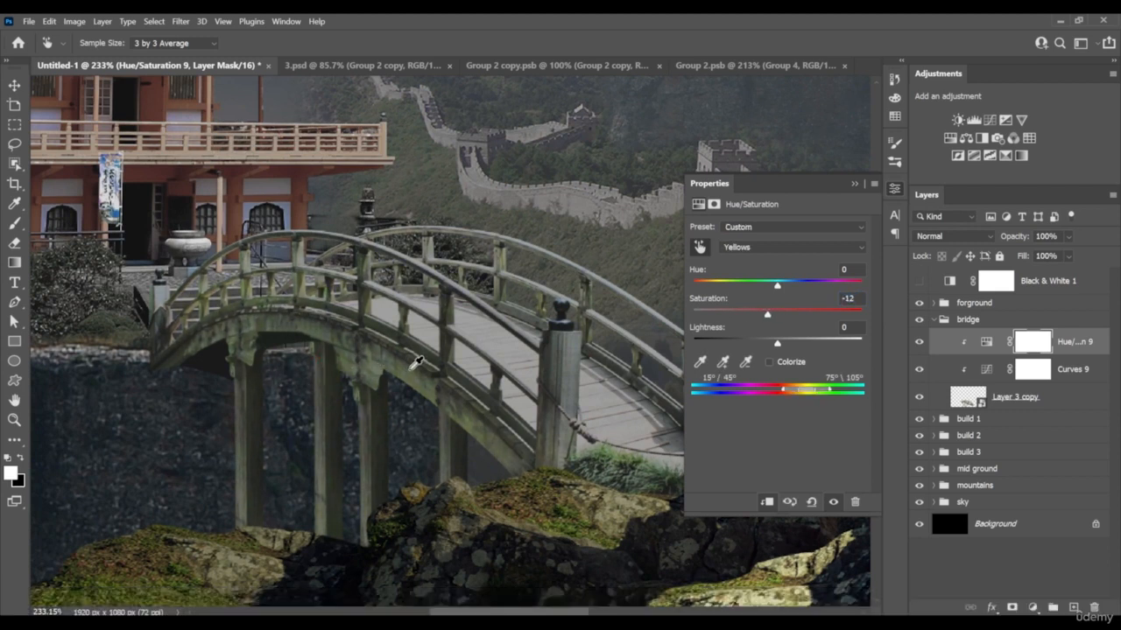
{"action": "left_click_drag", "start_coordinate": [417, 363], "coordinate": [373, 370]}
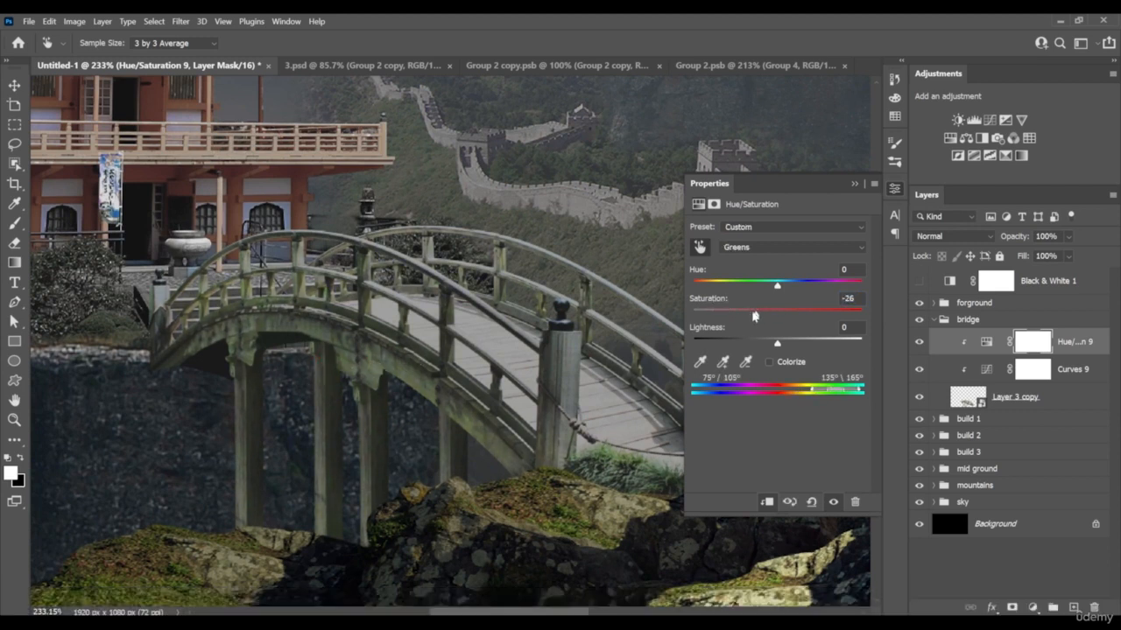
Lower the bridge's Master saturation to -48 and compare it with the whole scene
{"action": "left_click", "coordinate": [700, 249]}
{"action": "left_click", "coordinate": [751, 247]}
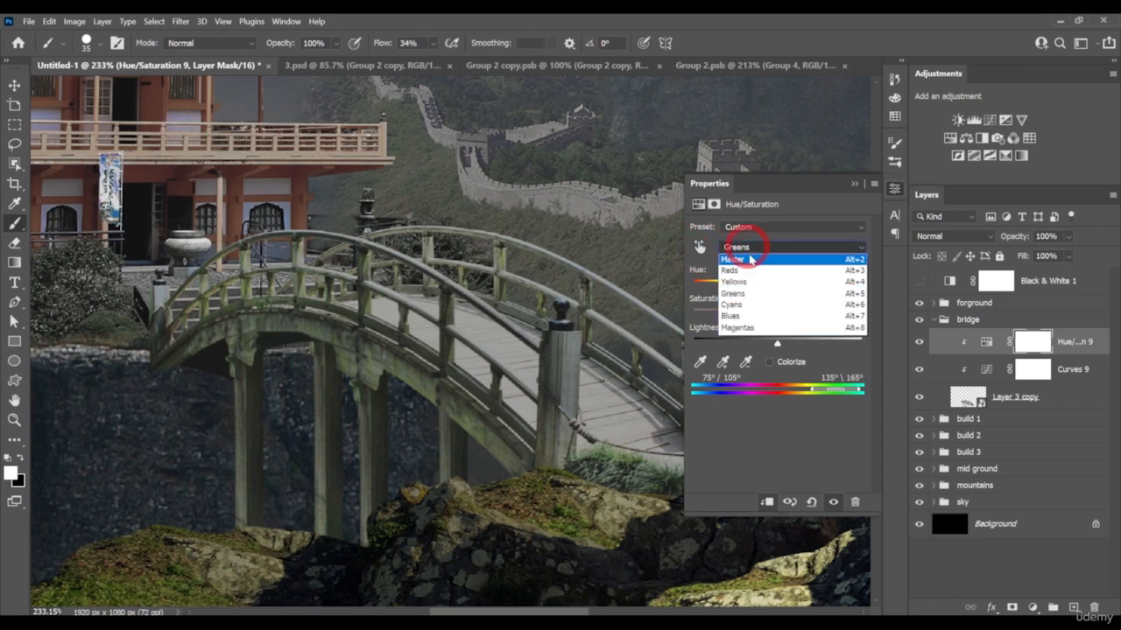
{"action": "left_click", "coordinate": [740, 247]}
{"action": "left_click_drag", "start_coordinate": [777, 315], "coordinate": [741, 316]}
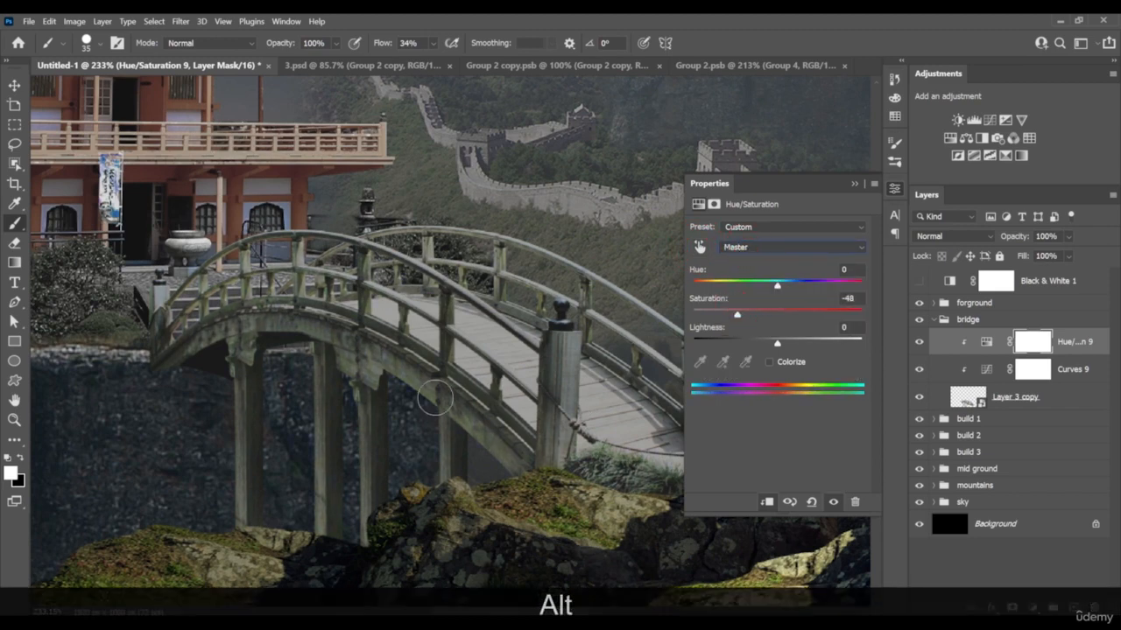
{"action": "scroll", "coordinate": [459, 397], "scroll_direction": "down", "scroll_amount": 5}
{"action": "scroll", "coordinate": [461, 399], "scroll_direction": "down", "scroll_amount": 1}
{"action": "scroll", "coordinate": [363, 384], "scroll_direction": "down", "scroll_amount": 2}
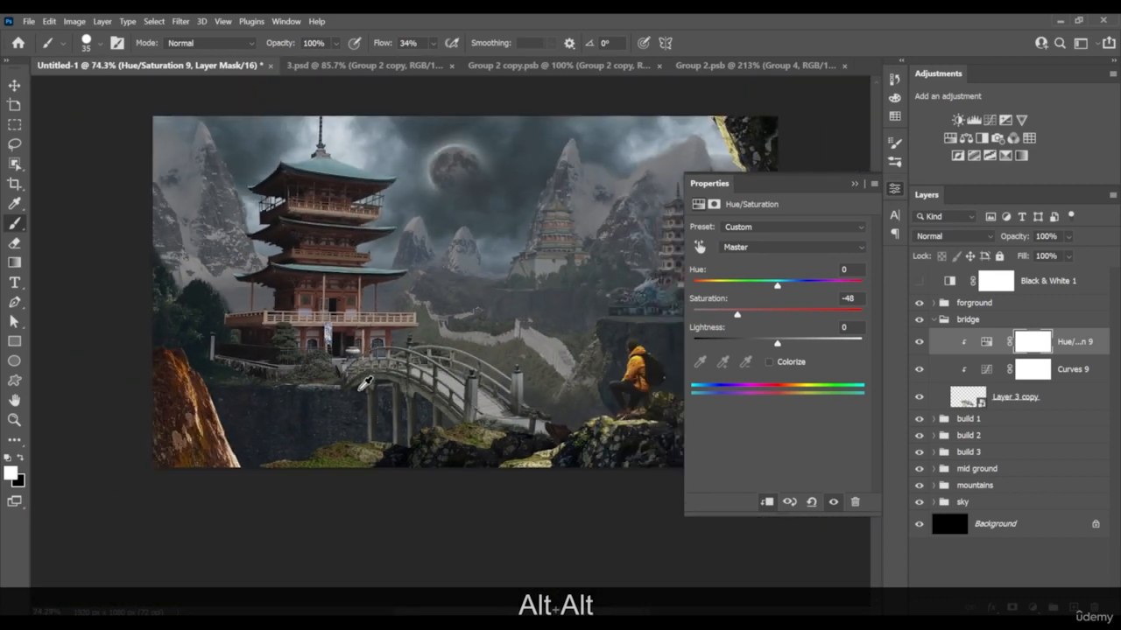
{"action": "scroll", "coordinate": [364, 383], "scroll_direction": "up", "scroll_amount": 4}
{"action": "left_click_drag", "start_coordinate": [420, 390], "coordinate": [399, 380]}
{"action": "scroll", "coordinate": [400, 380], "scroll_direction": "down", "scroll_amount": 2}
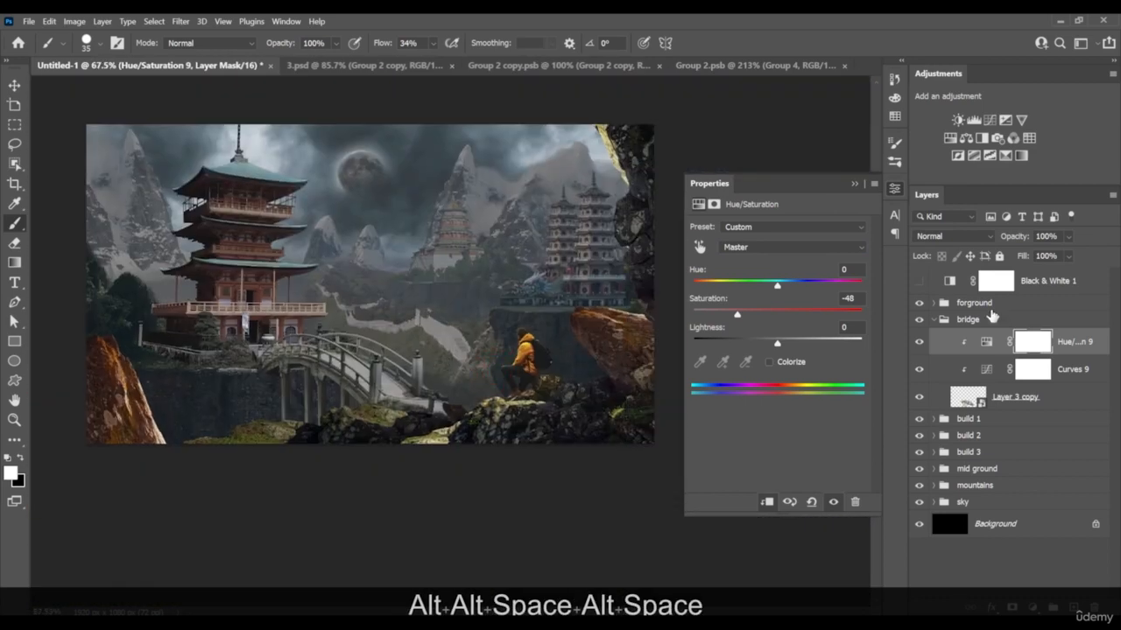
Collapse the bridge group, expand the foreground group, and group Curves 13 together with the seated man's layer
{"action": "left_click", "coordinate": [941, 320]}
{"action": "left_click", "coordinate": [933, 303]}
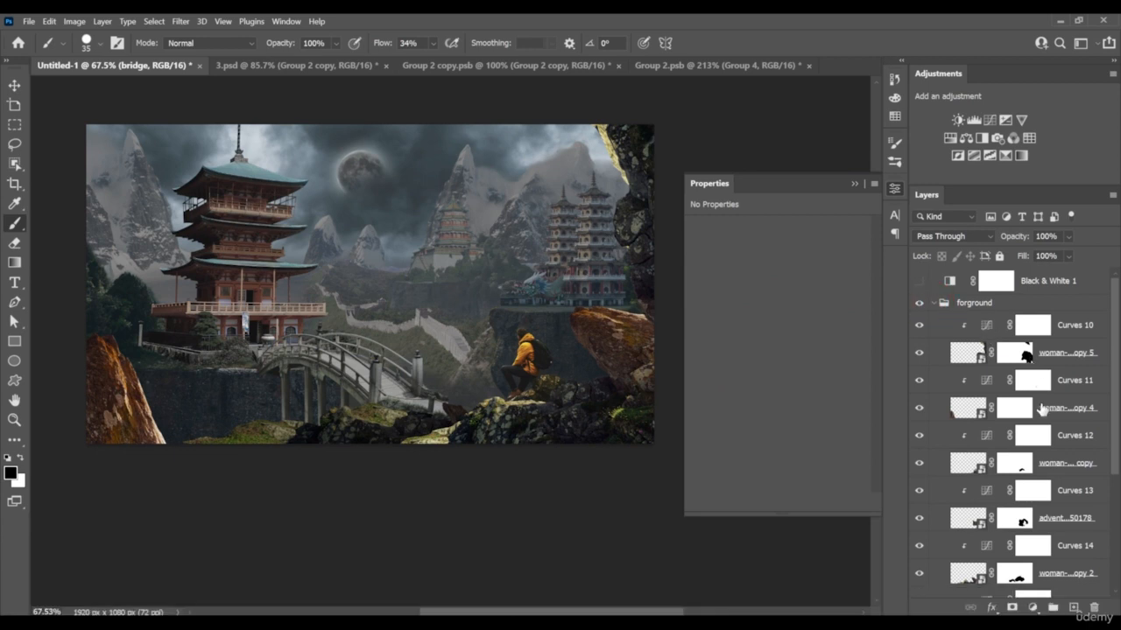
{"action": "left_click", "coordinate": [1074, 435]}
{"action": "scroll", "coordinate": [1067, 491], "scroll_direction": "down", "scroll_amount": 1}
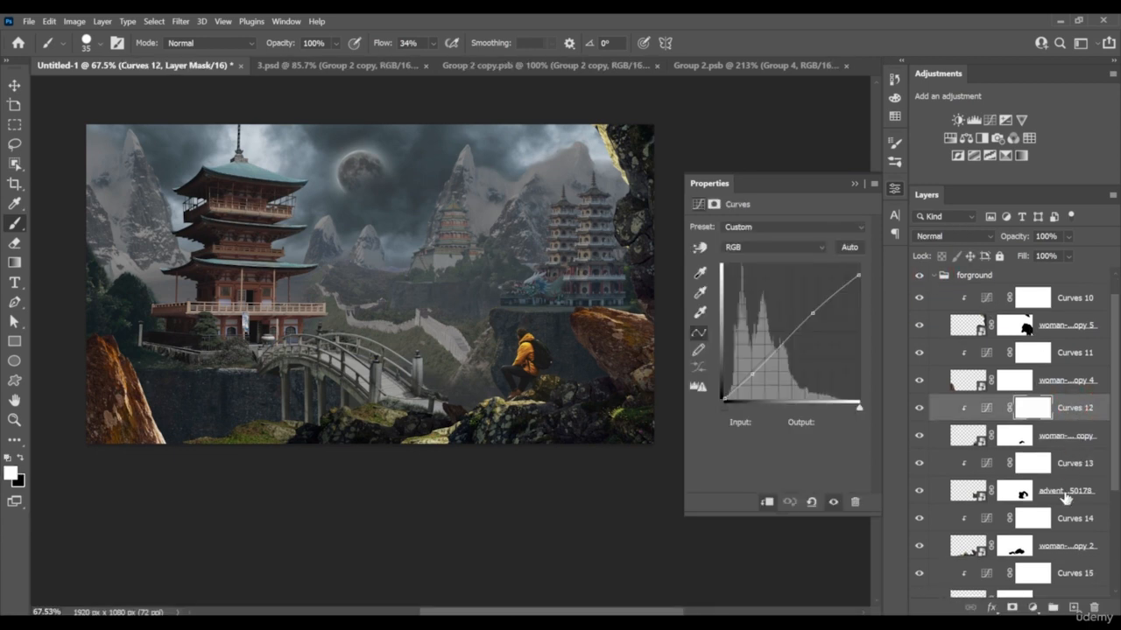
{"action": "left_click", "coordinate": [1075, 487]}
{"action": "left_click", "coordinate": [1073, 466], "text": "ctrl"}
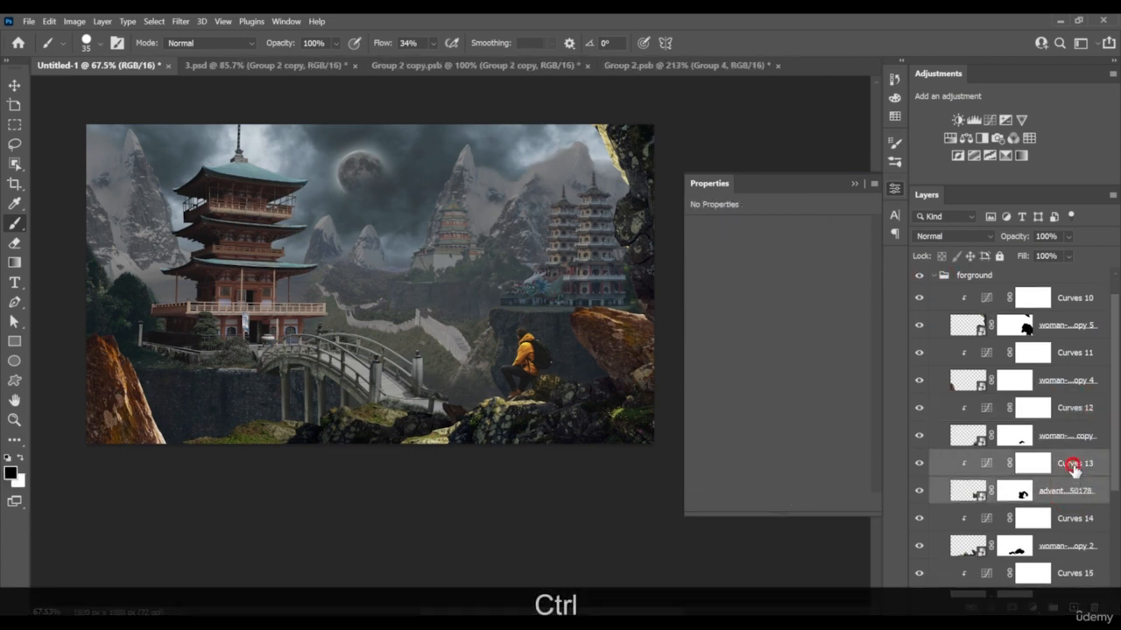
{"action": "key", "text": "ctrl+g"}
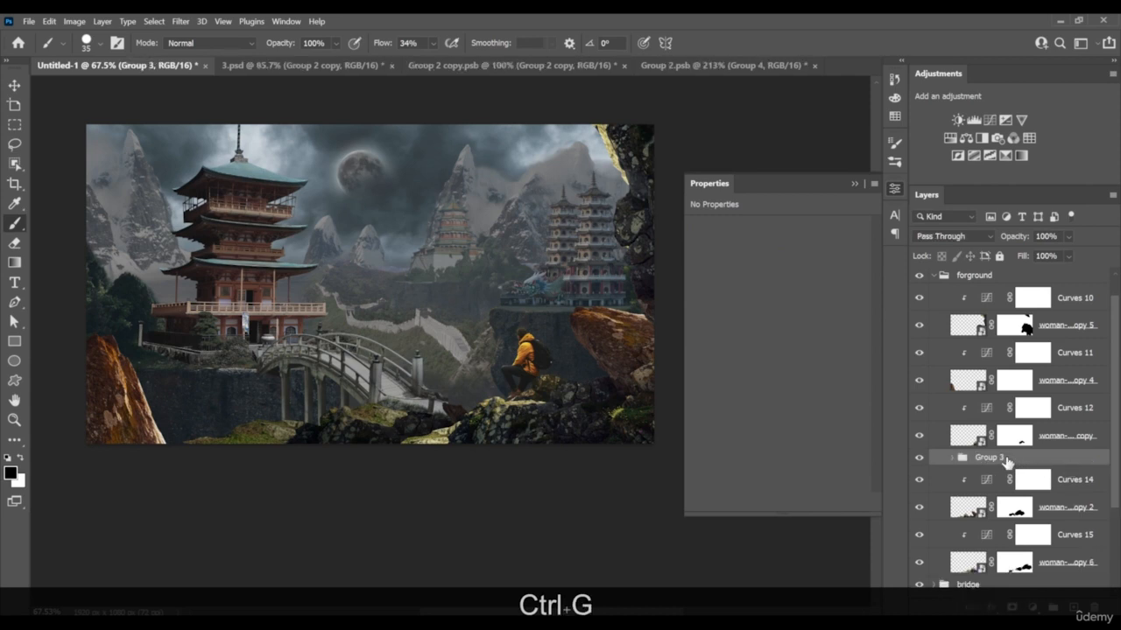
Rename the seated man's new group as man
{"action": "double_click", "coordinate": [1000, 457]}
{"action": "type", "text": "m"}
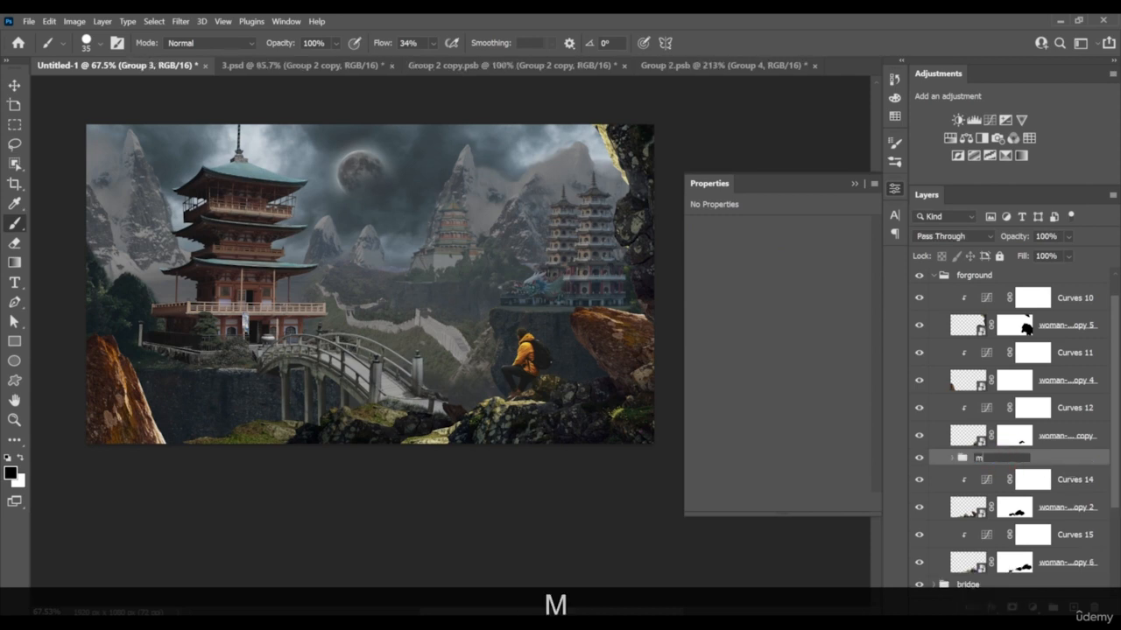
{"action": "type", "text": "an"}
{"action": "key", "text": "Return"}
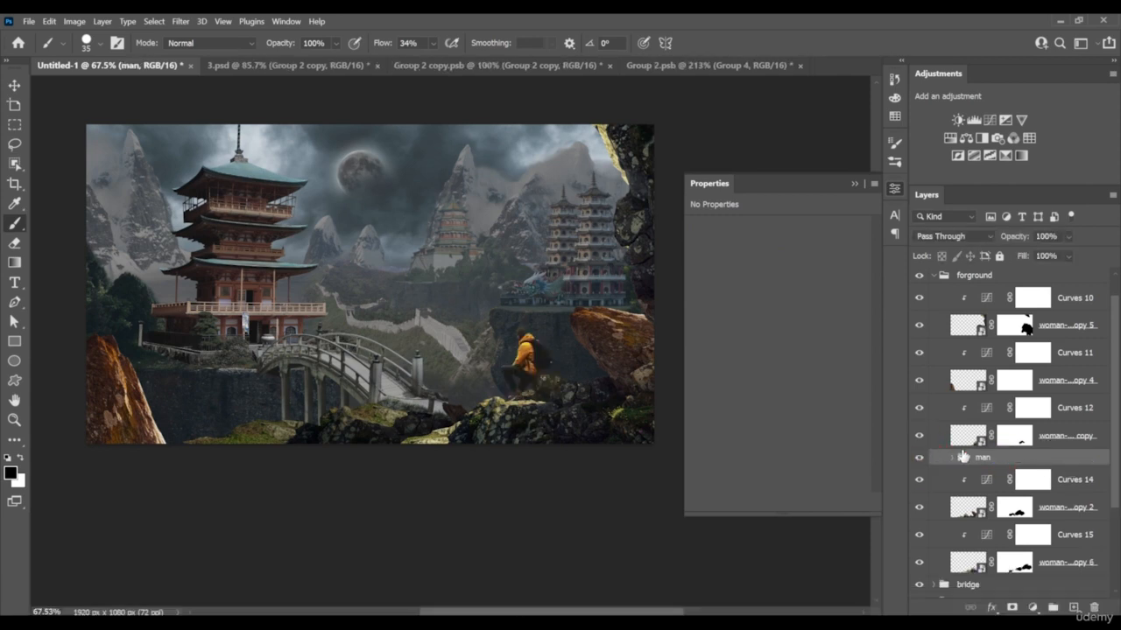
Add a Hue/Saturation adjustment above Curves 10 in the foreground group and clip it to the tall cliff rock layer
{"action": "scroll", "coordinate": [1055, 378], "scroll_direction": "up", "scroll_amount": 1}
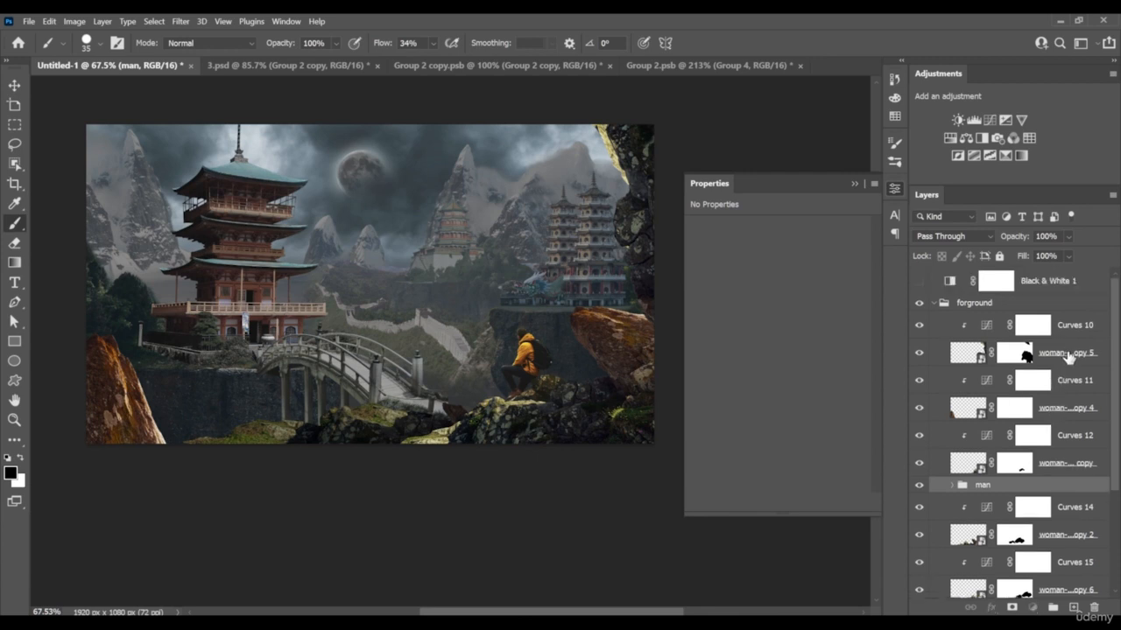
{"action": "left_click", "coordinate": [1067, 355]}
{"action": "left_click", "coordinate": [1070, 331]}
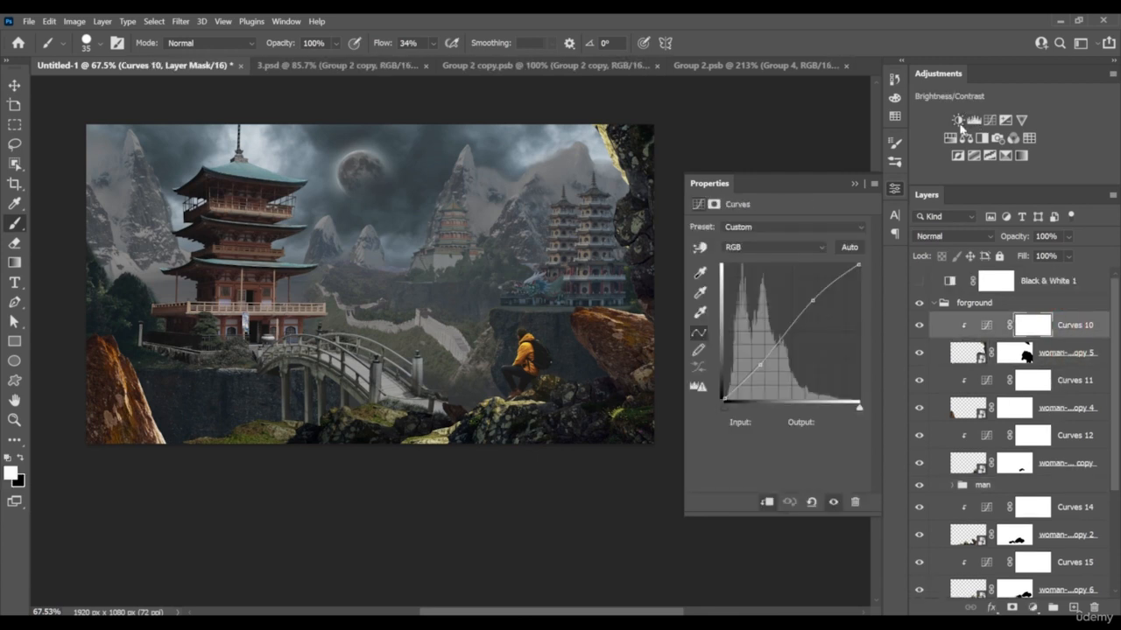
{"action": "left_click", "coordinate": [950, 137]}
{"action": "left_click", "coordinate": [1059, 338], "text": "alt"}
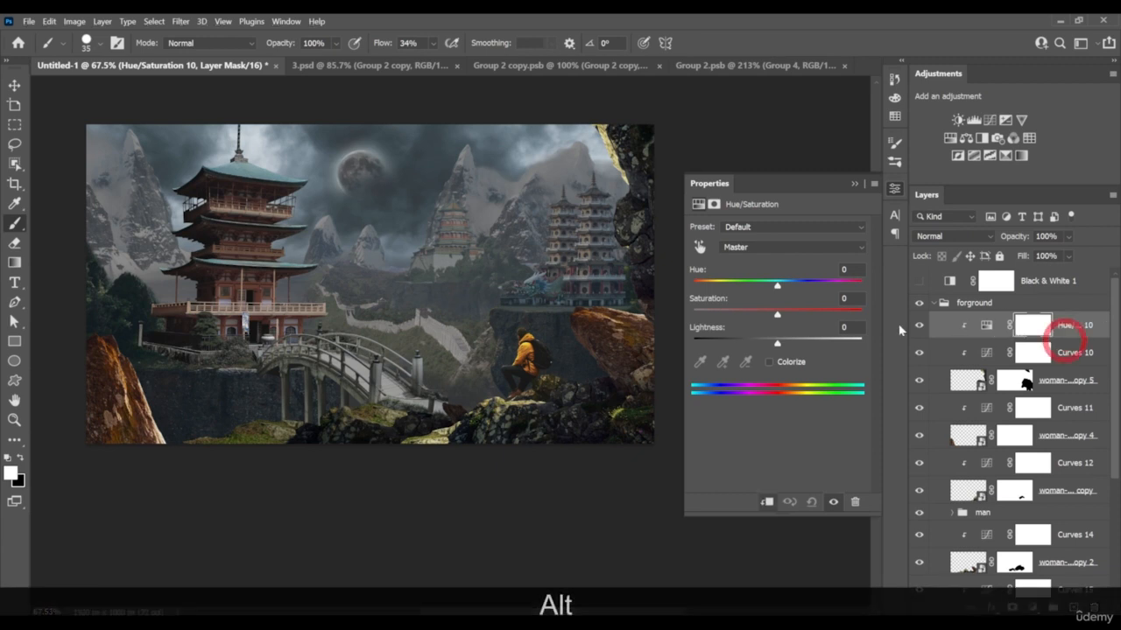
Lower the tall cliff rock's Master saturation to -56, toggling the rock's visibility to check what the adjustment affects
{"action": "left_click_drag", "start_coordinate": [776, 313], "coordinate": [735, 316]}
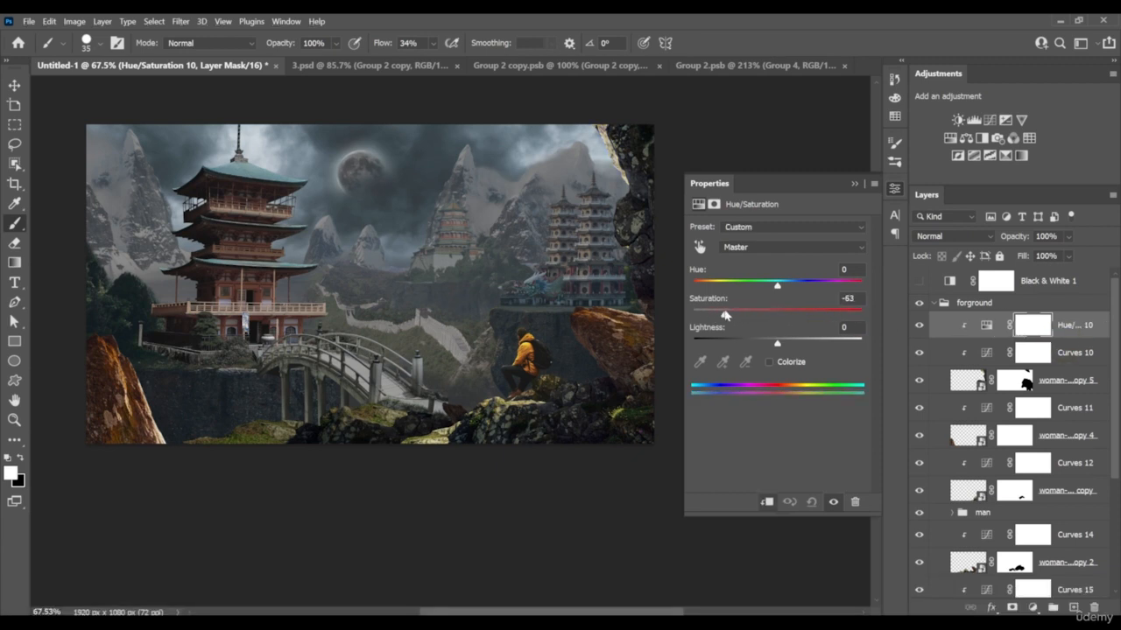
{"action": "left_click", "coordinate": [913, 384], "text": "ctrl"}
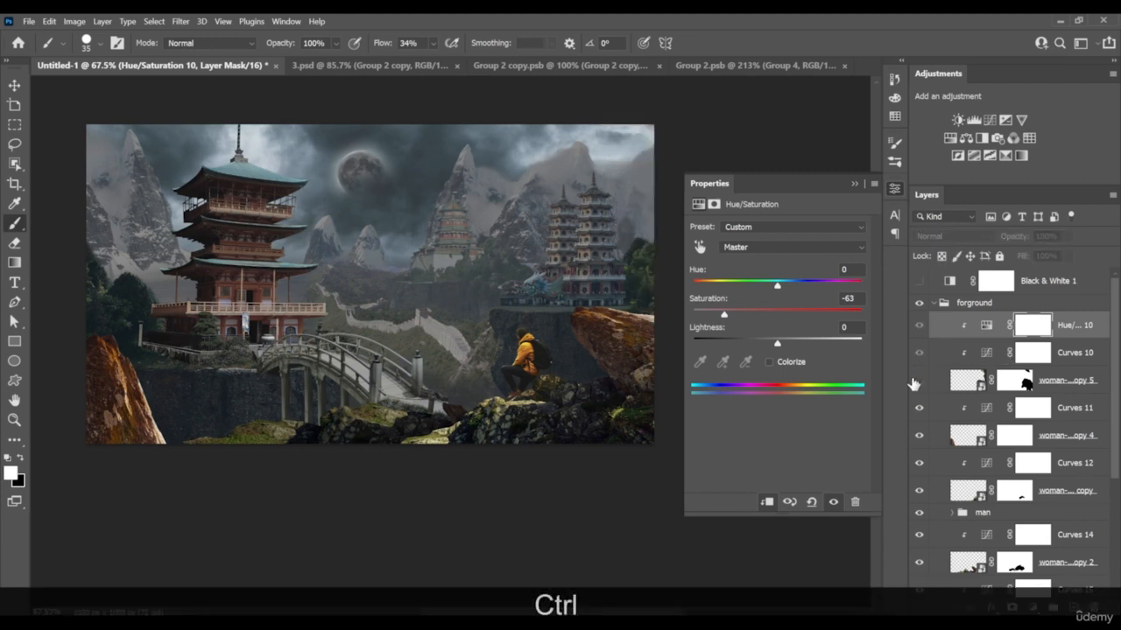
{"action": "left_click", "coordinate": [913, 383], "text": "ctrl"}
{"action": "left_click_drag", "start_coordinate": [726, 315], "coordinate": [744, 313]}
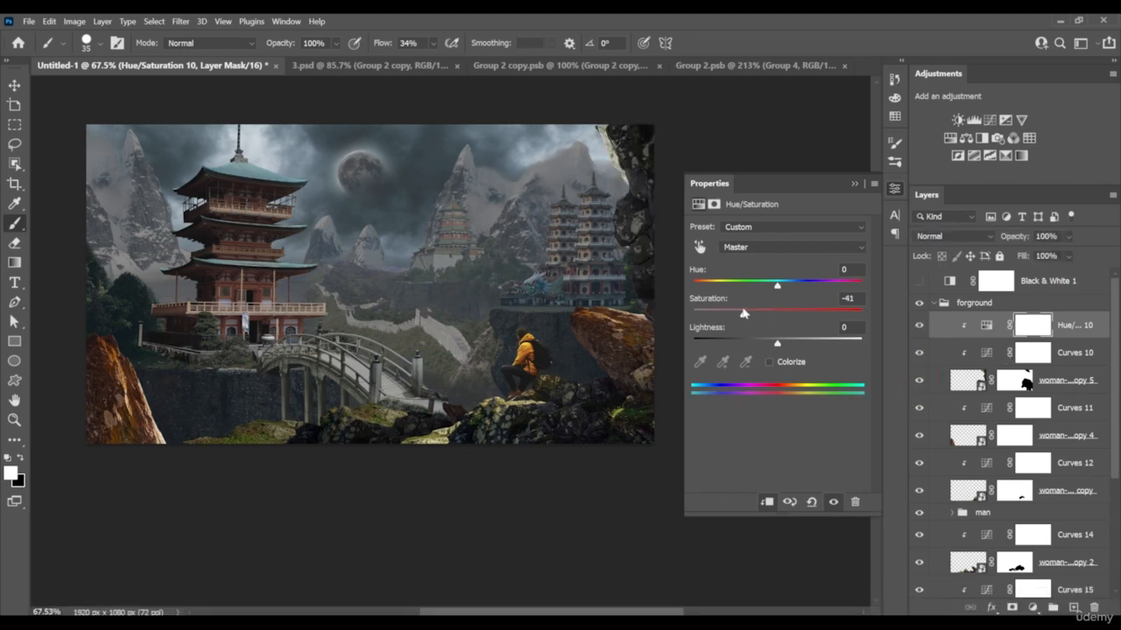
Duplicate the Hue/Saturation adjustment above Curves 11 and Curves 12, both clipped, with Master saturations of -81 and -56
{"action": "left_click_drag", "start_coordinate": [1081, 329], "coordinate": [1082, 401]}
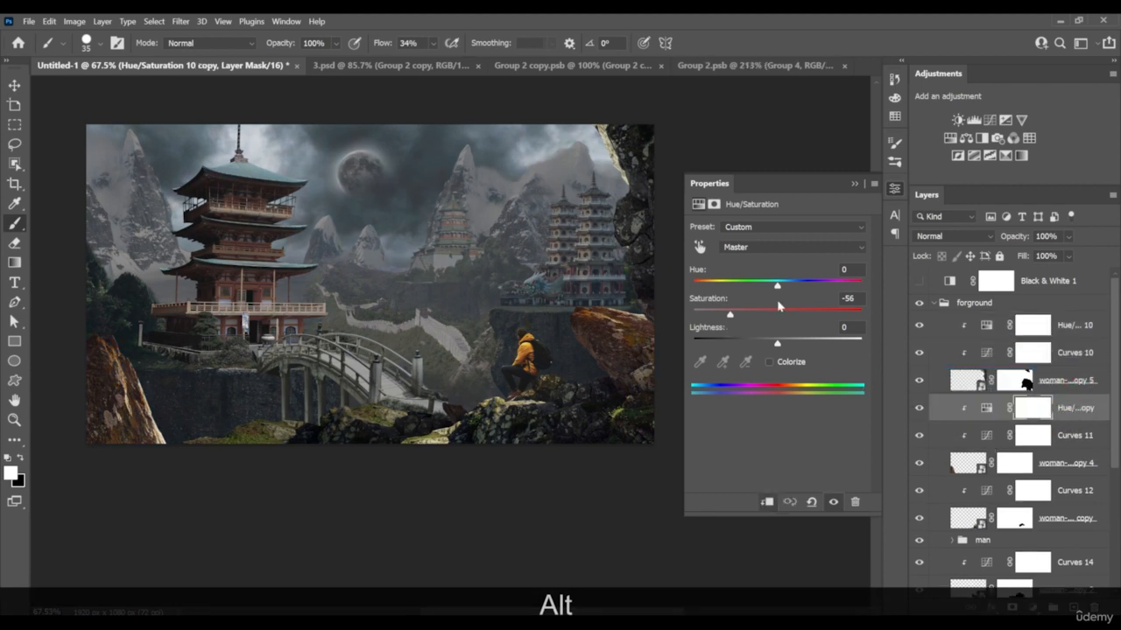
{"action": "left_click_drag", "start_coordinate": [727, 313], "coordinate": [707, 313]}
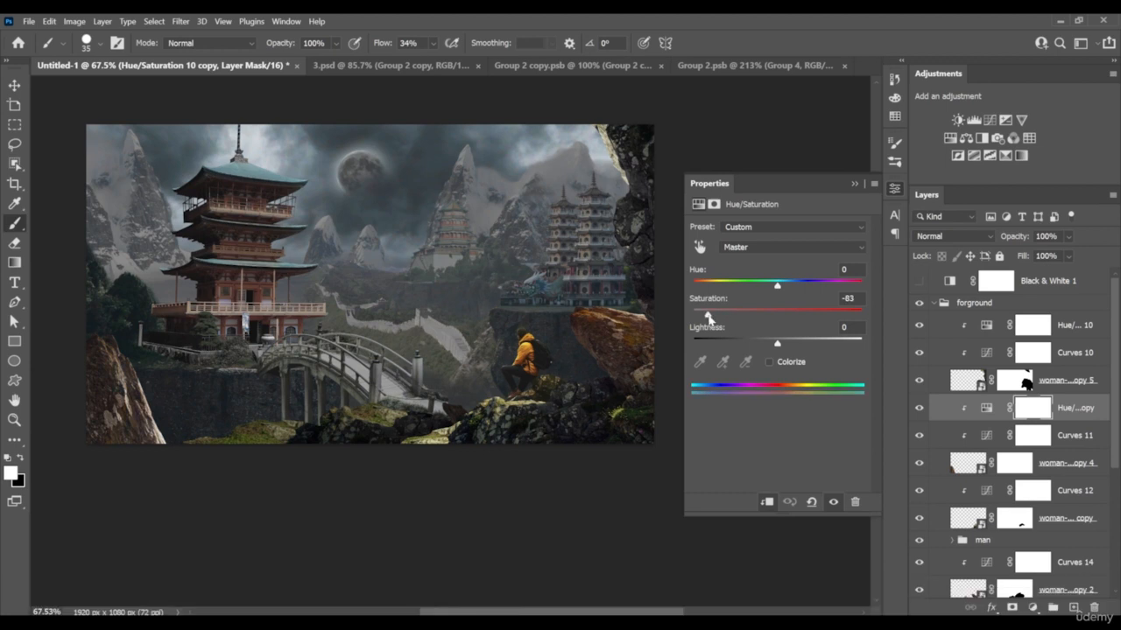
{"action": "left_click_drag", "start_coordinate": [1061, 411], "coordinate": [1060, 498]}
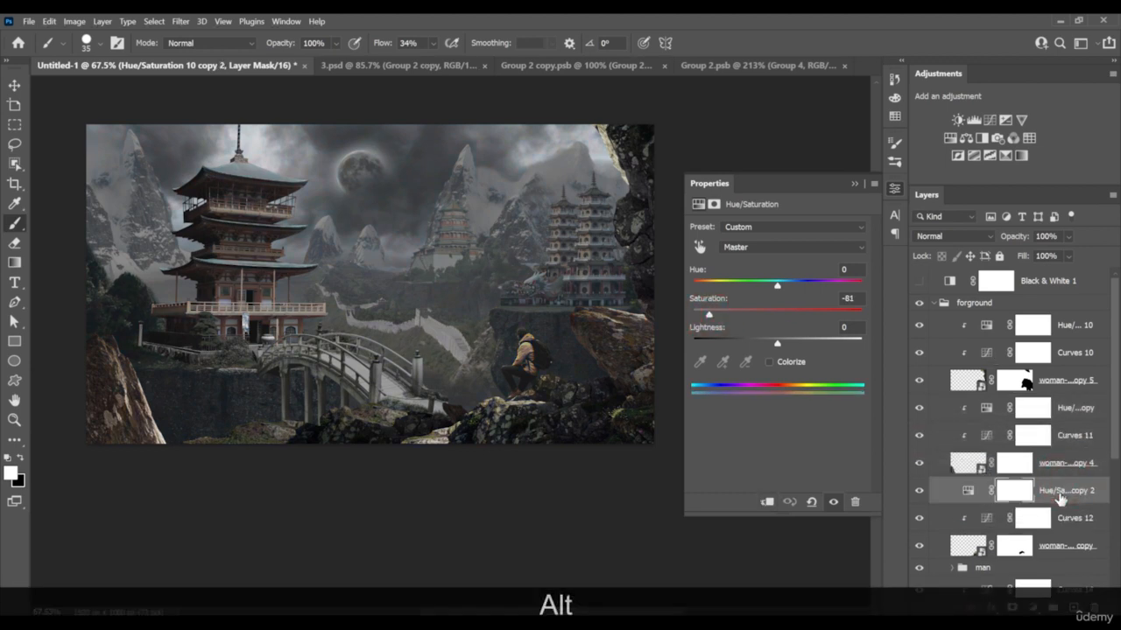
{"action": "key", "text": "ctrl+alt+g"}
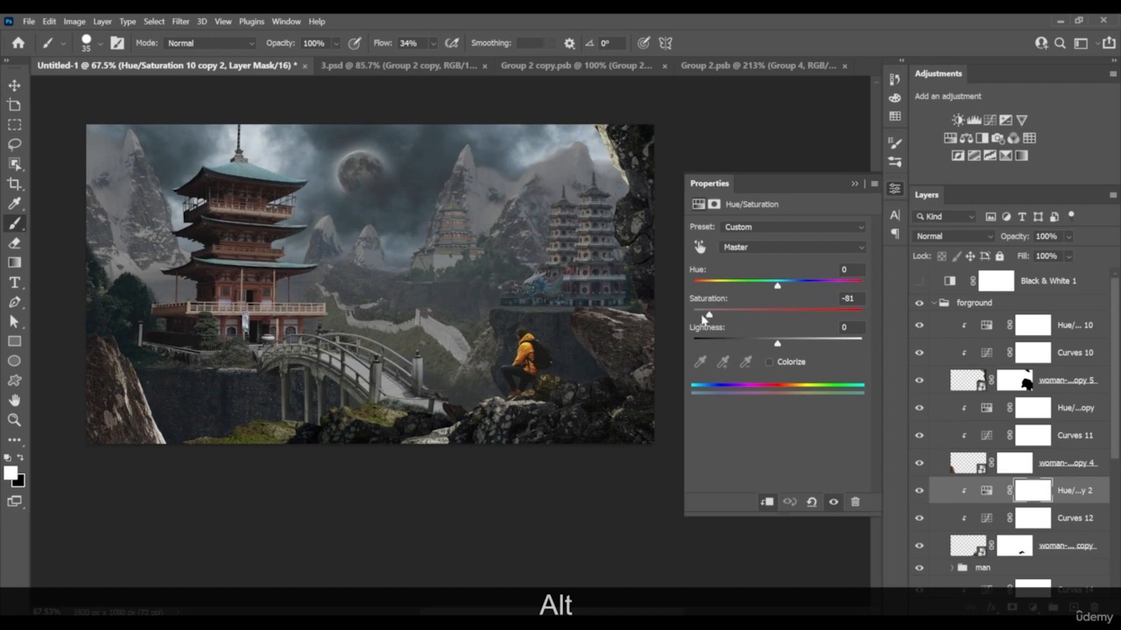
{"action": "left_click_drag", "start_coordinate": [708, 316], "coordinate": [728, 323]}
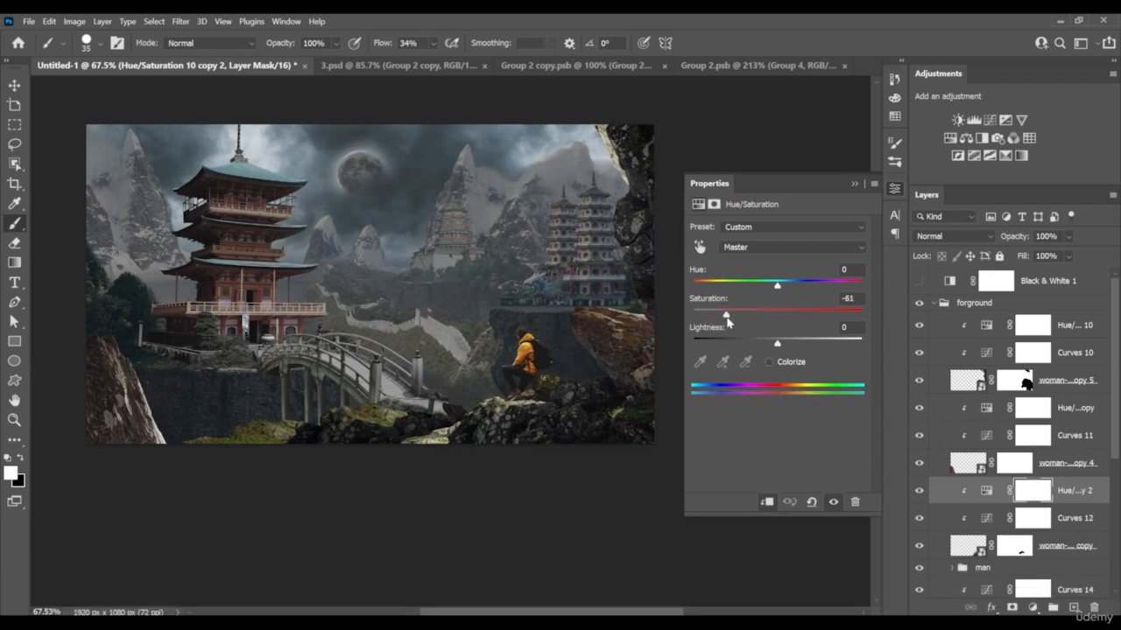
Duplicate the adjustment above Curves 14, clipped with Master saturation at -64, and copy it above Curves 15 for the remaining foreground rocks
{"action": "scroll", "coordinate": [1049, 517], "scroll_direction": "down", "scroll_amount": 3}
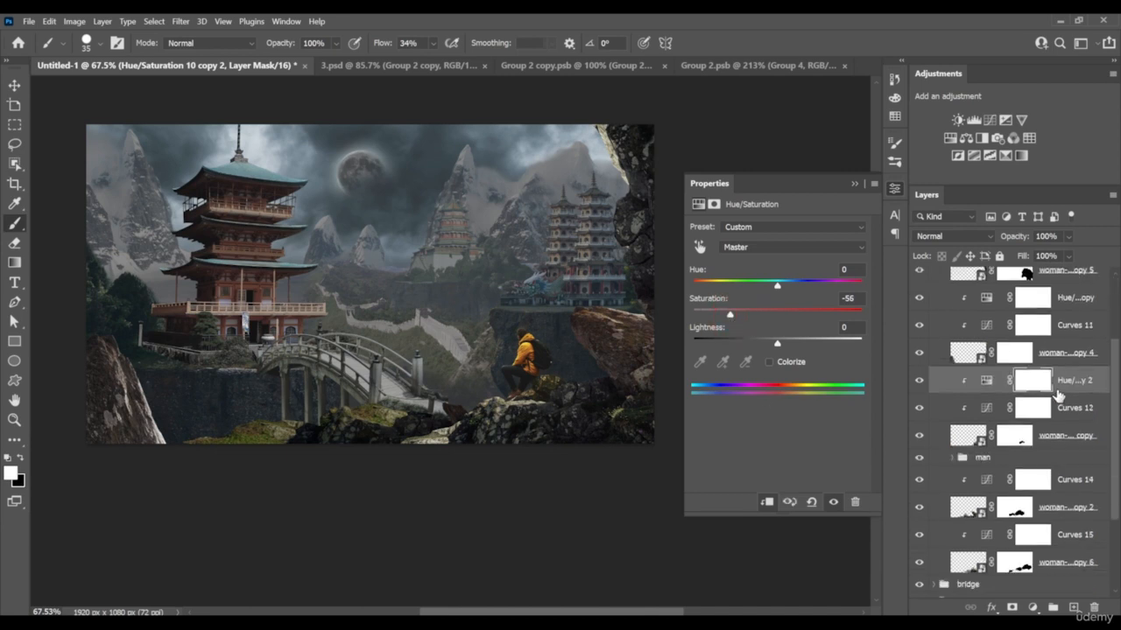
{"action": "left_click_drag", "start_coordinate": [1074, 386], "coordinate": [1060, 480]}
{"action": "left_click", "coordinate": [1031, 492]}
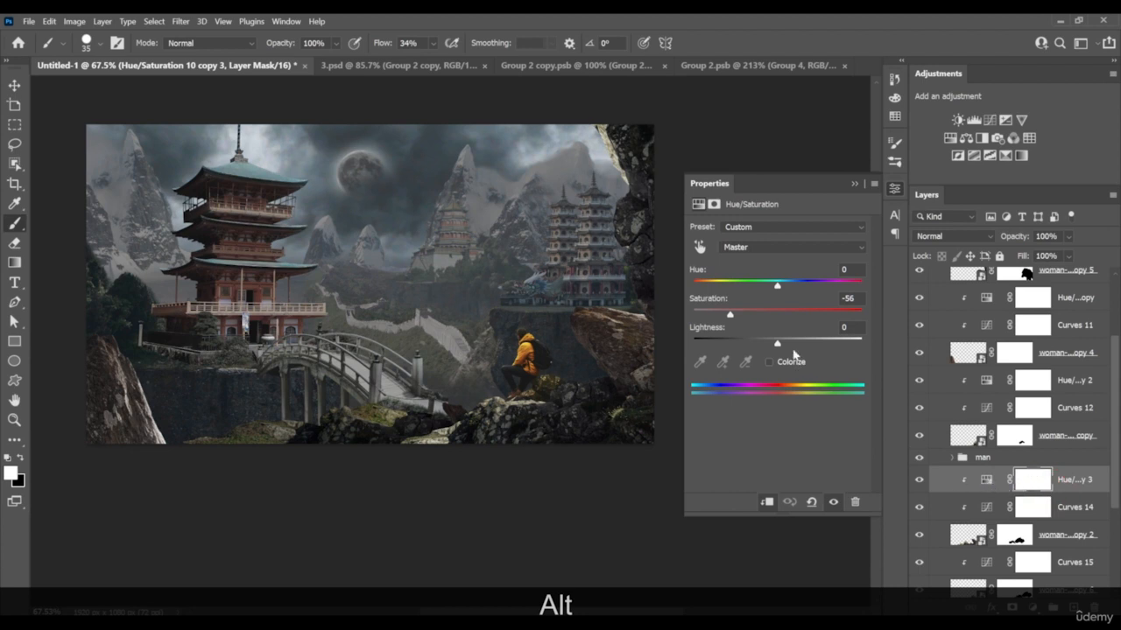
{"action": "left_click_drag", "start_coordinate": [727, 313], "coordinate": [720, 317]}
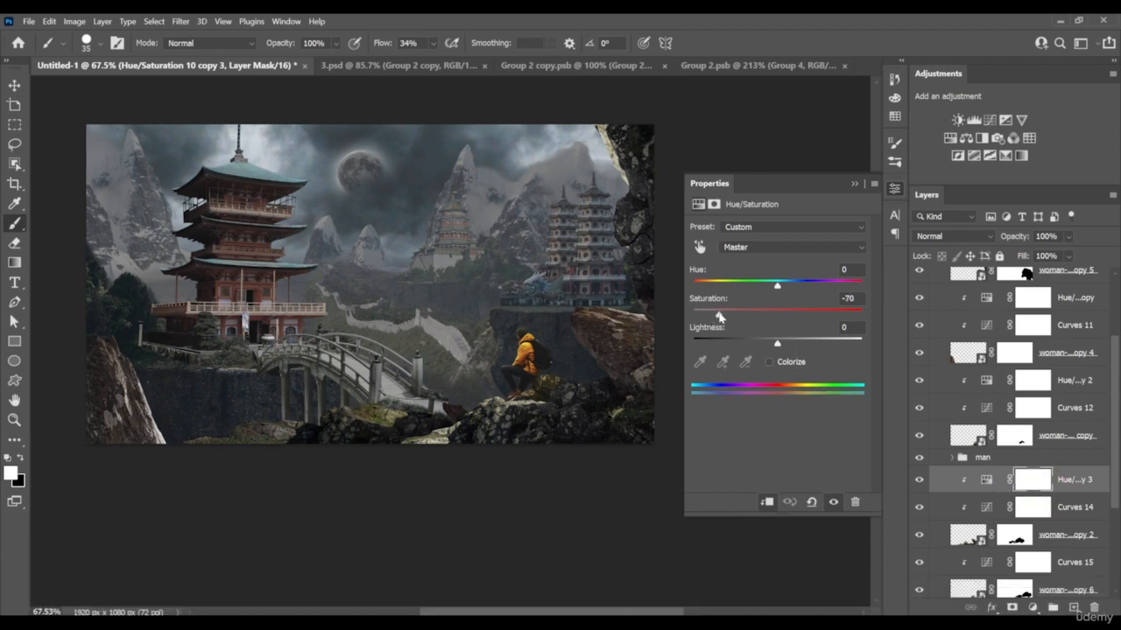
{"action": "scroll", "coordinate": [1051, 420], "scroll_direction": "down", "scroll_amount": 3}
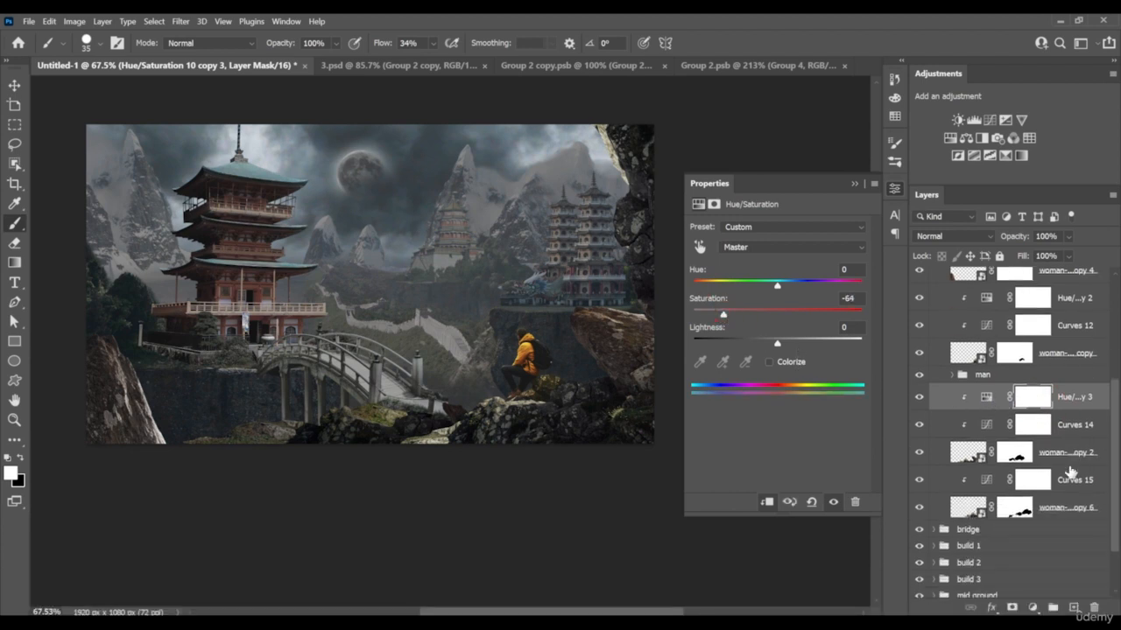
{"action": "left_click_drag", "start_coordinate": [1077, 401], "coordinate": [1077, 477]}
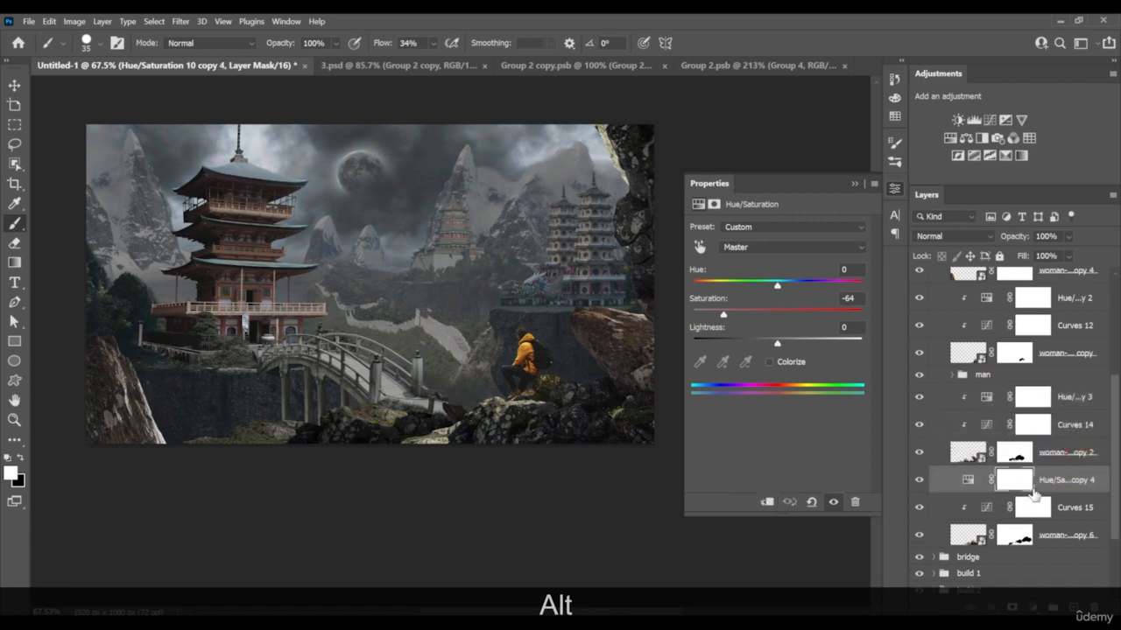
Expand the man group and add a Hue/Saturation adjustment above Curves 13
{"action": "scroll", "coordinate": [524, 368], "scroll_direction": "up", "scroll_amount": 5}
{"action": "left_click_drag", "start_coordinate": [452, 461], "coordinate": [471, 420]}
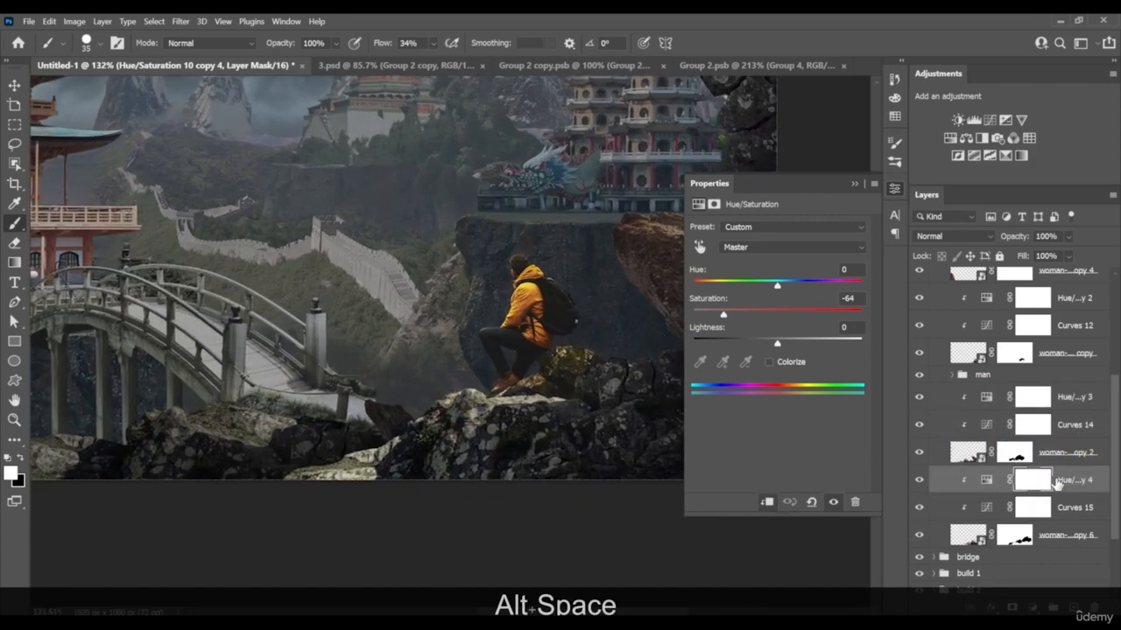
{"action": "left_click", "coordinate": [974, 360]}
{"action": "left_click", "coordinate": [951, 375]}
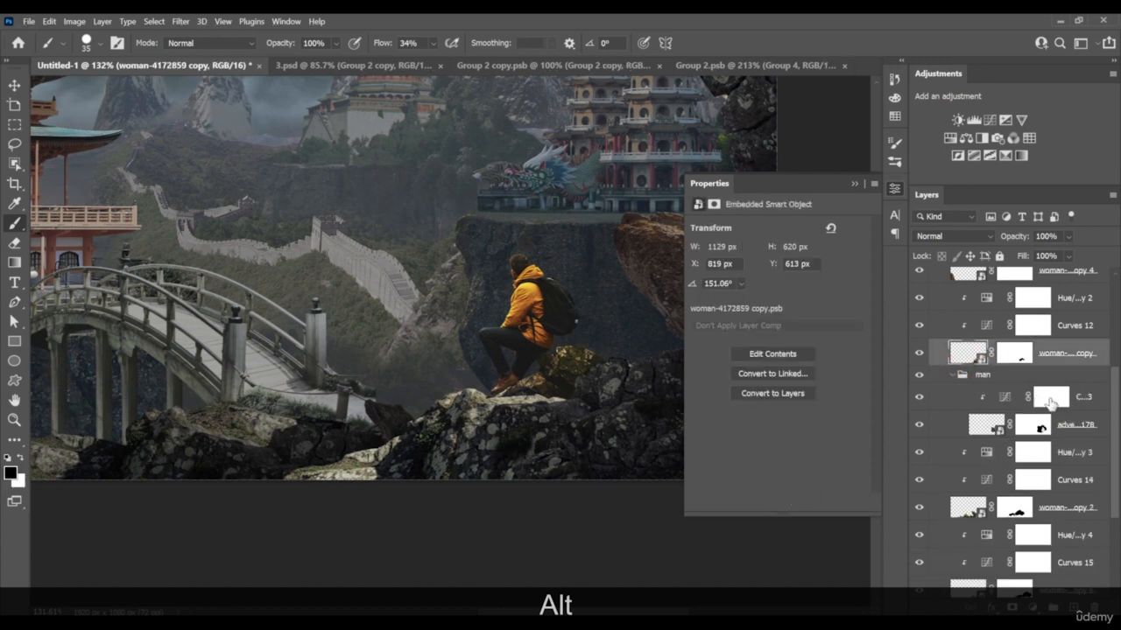
{"action": "left_click", "coordinate": [1052, 400]}
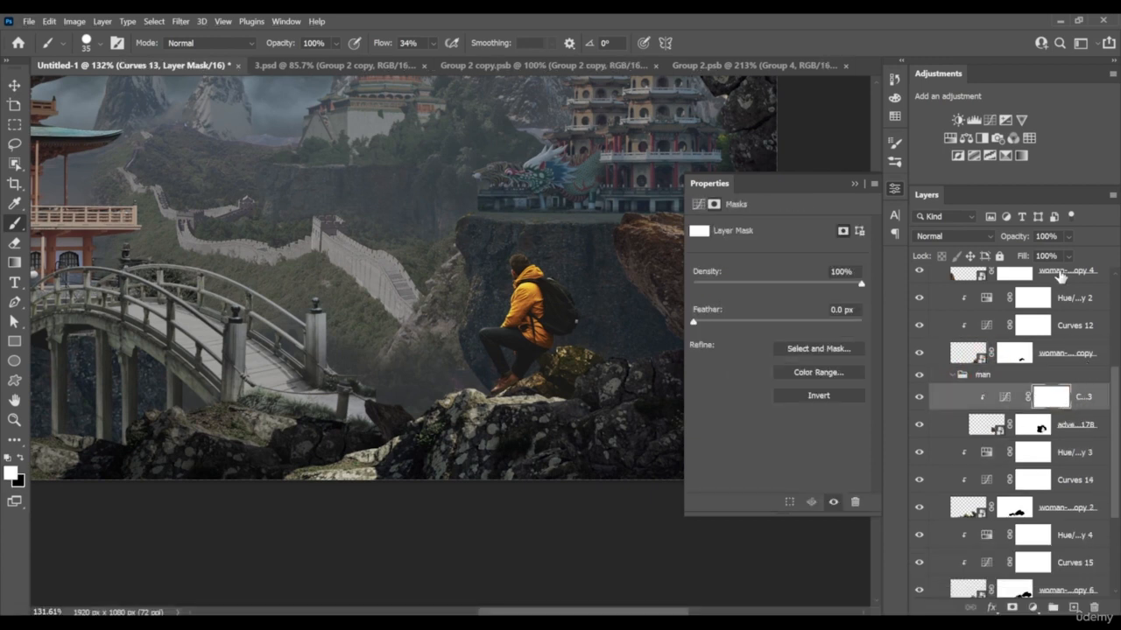
{"action": "left_click", "coordinate": [950, 137]}
Sample the man's yellow jacket on the image to lower its colour saturation and compare it with the whole scene
{"action": "scroll", "coordinate": [517, 333], "scroll_direction": "up", "scroll_amount": 3}
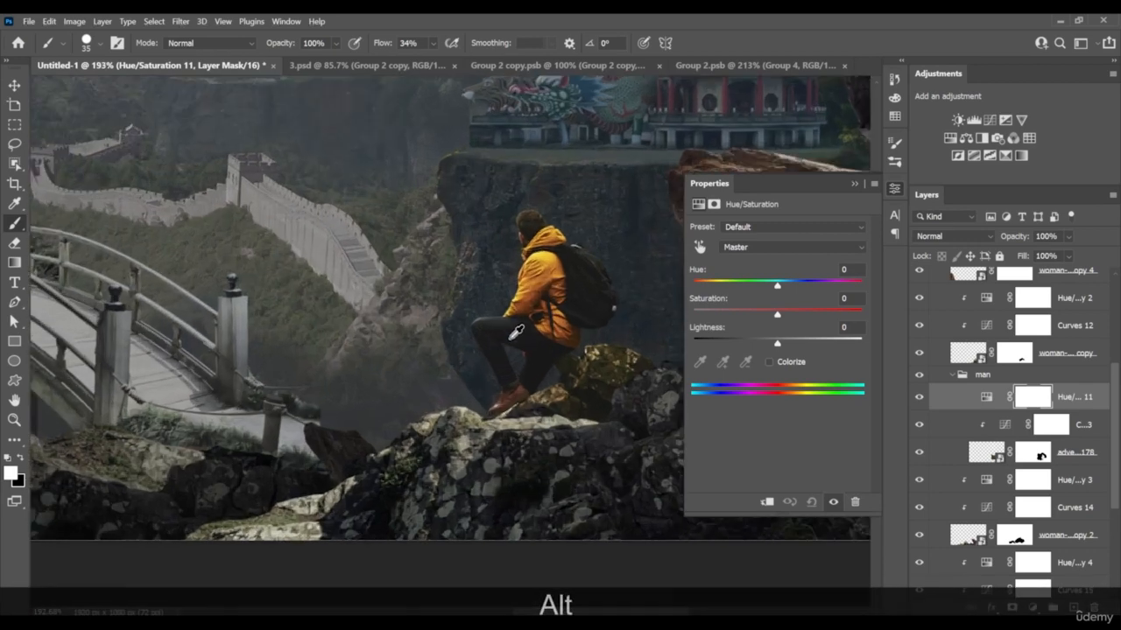
{"action": "scroll", "coordinate": [516, 333], "scroll_direction": "up", "scroll_amount": 1}
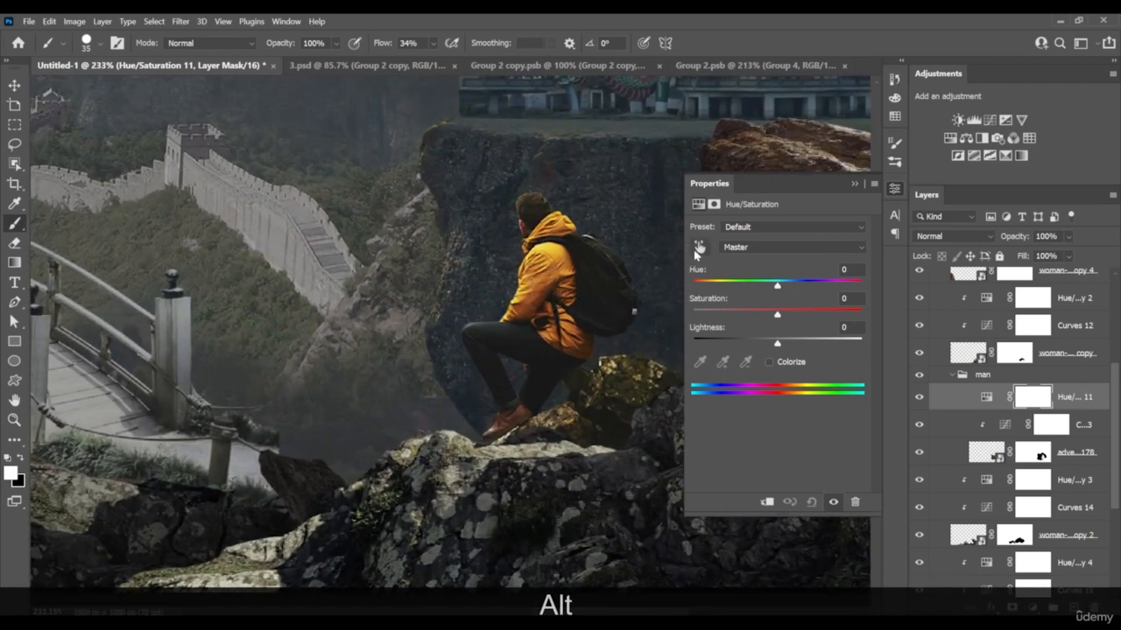
{"action": "left_click", "coordinate": [698, 248]}
{"action": "left_click_drag", "start_coordinate": [544, 278], "coordinate": [508, 289]}
{"action": "left_click_drag", "start_coordinate": [544, 258], "coordinate": [524, 258]}
{"action": "scroll", "coordinate": [476, 278], "scroll_direction": "up", "scroll_amount": 1}
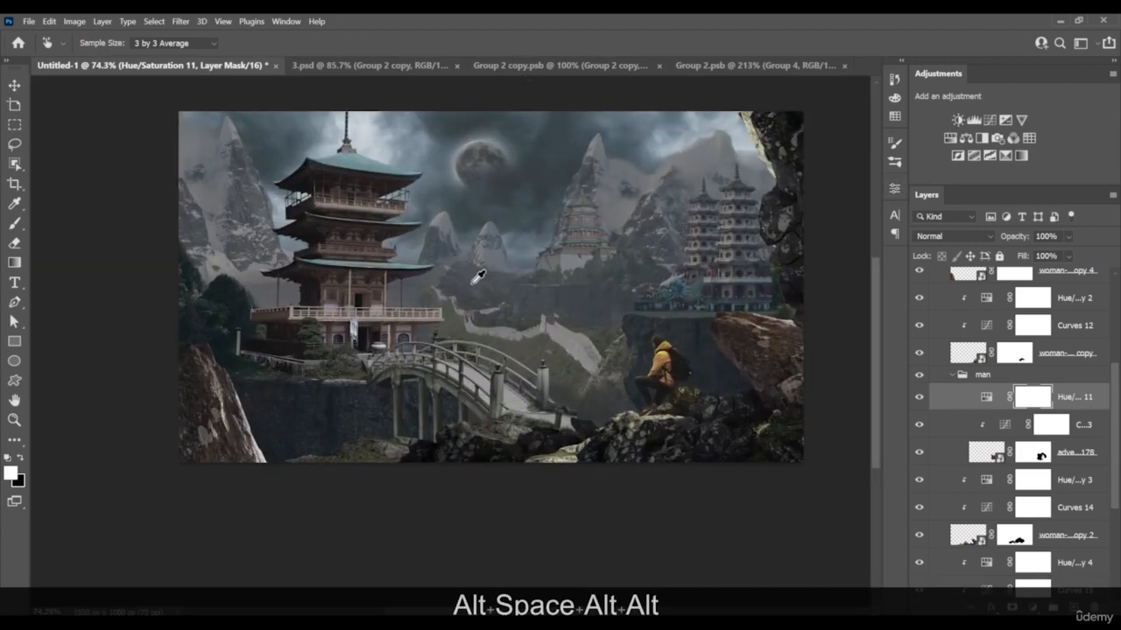
{"action": "scroll", "coordinate": [478, 278], "scroll_direction": "down", "scroll_amount": 1}
{"action": "scroll", "coordinate": [477, 278], "scroll_direction": "up", "scroll_amount": 2}
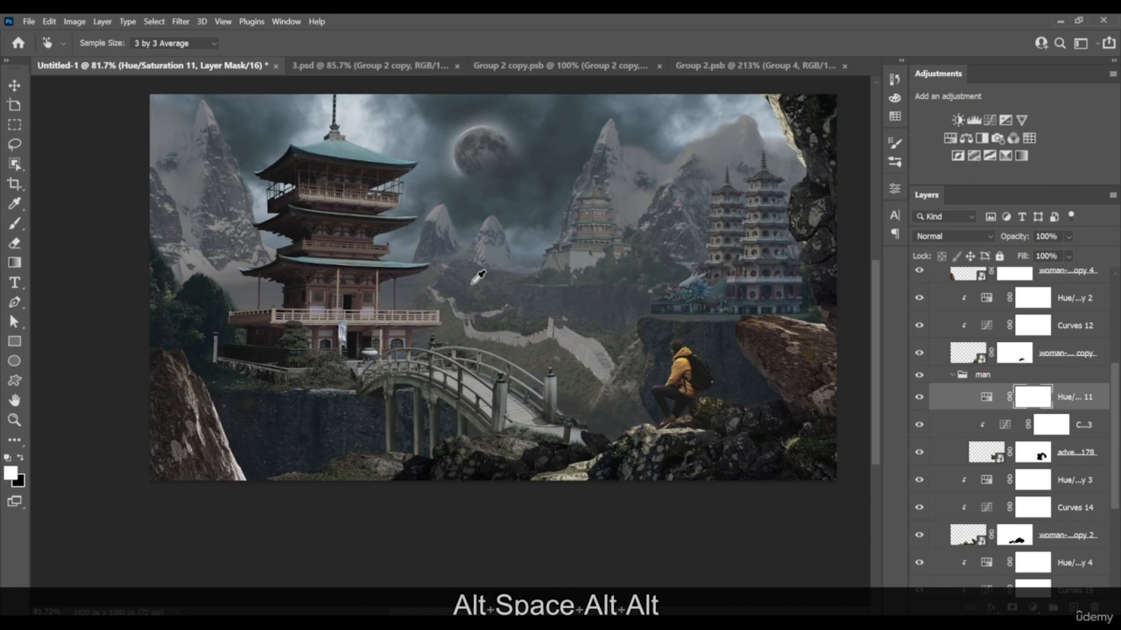
{"action": "left_click_drag", "start_coordinate": [560, 306], "coordinate": [542, 321]}
{"action": "scroll", "coordinate": [1020, 394], "scroll_direction": "up", "scroll_amount": 5}
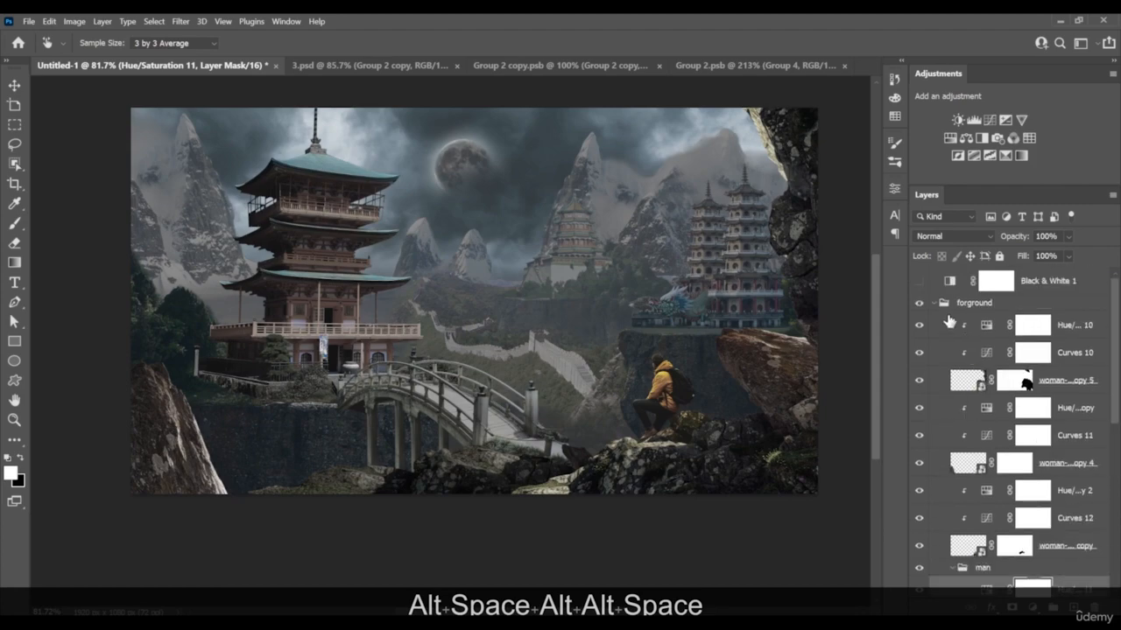